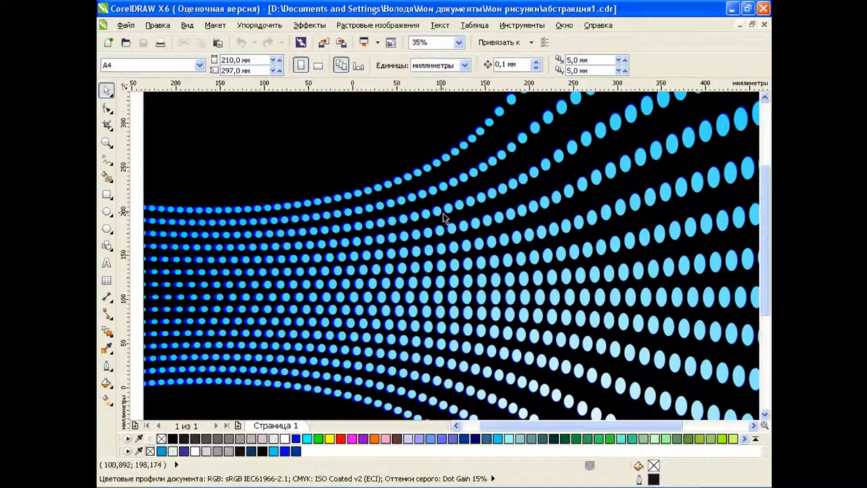
# - Delete the existing dot-wave artwork so the A4 page is blank
pyautogui.scroll(-2, 441, 218)
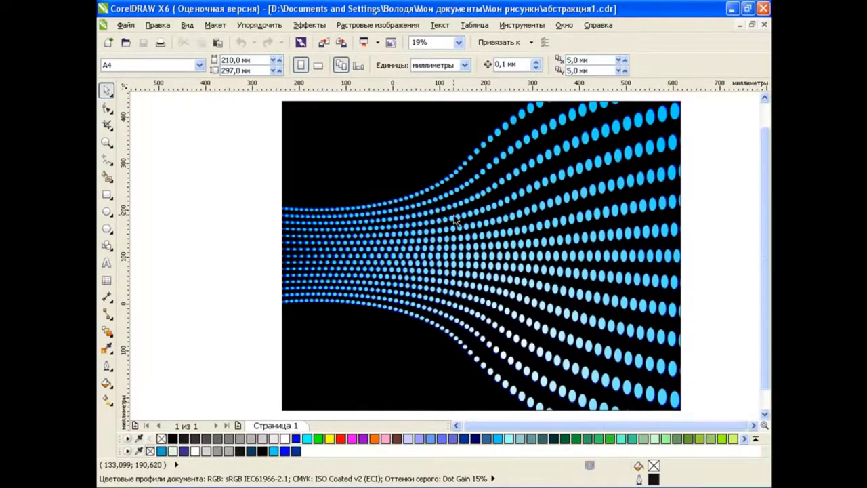
pyautogui.scroll(2, 453, 218)
pyautogui.press('Delete')
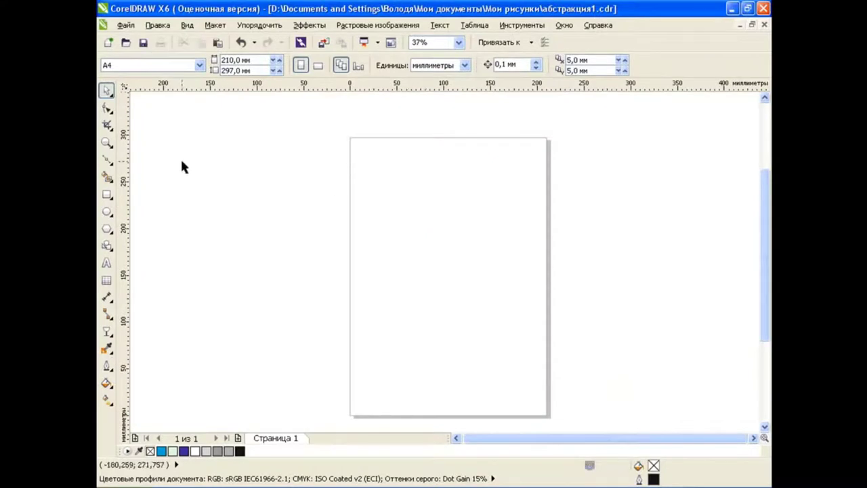
# - Draw a three-node Bezier curve sweeping across the page to the lower right
pyautogui.click(108, 163)
pyautogui.click(154, 188)
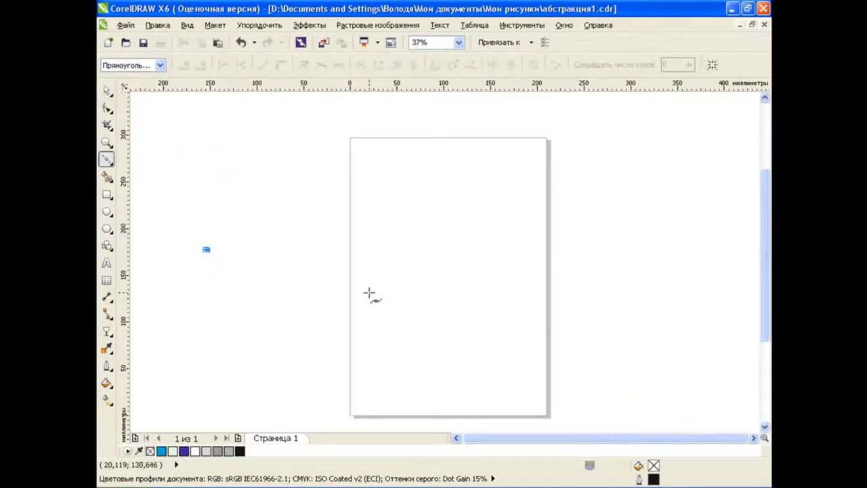
pyautogui.moveTo(368, 293); pyautogui.dragTo(418, 348)
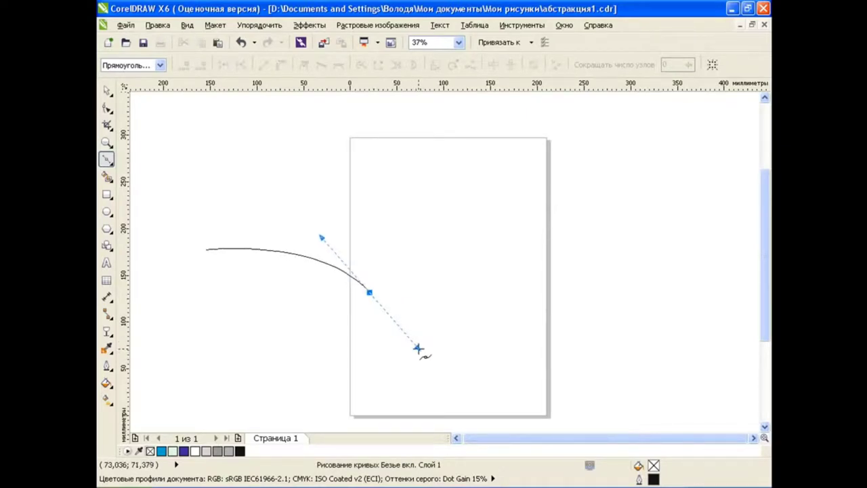
pyautogui.moveTo(676, 418); pyautogui.dragTo(735, 418)
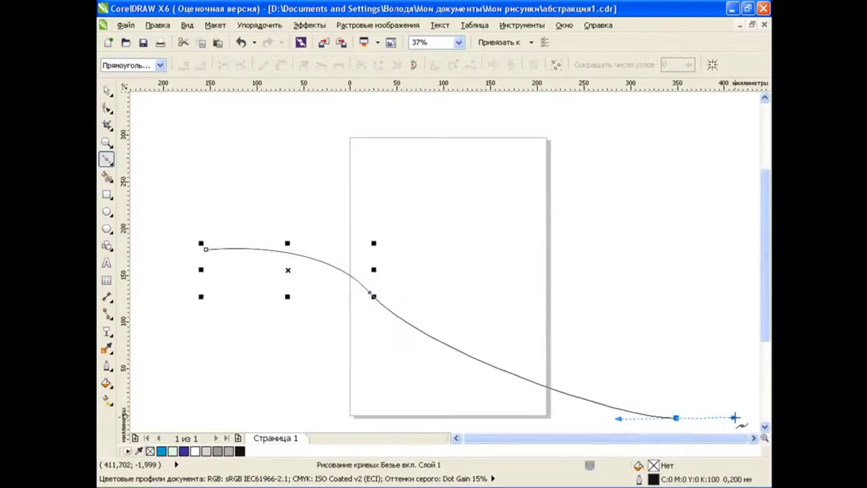
pyautogui.click(106, 108)
# - Make the curve's middle node smooth and lengthen its lower handle into an S-bend
pyautogui.click(369, 293)
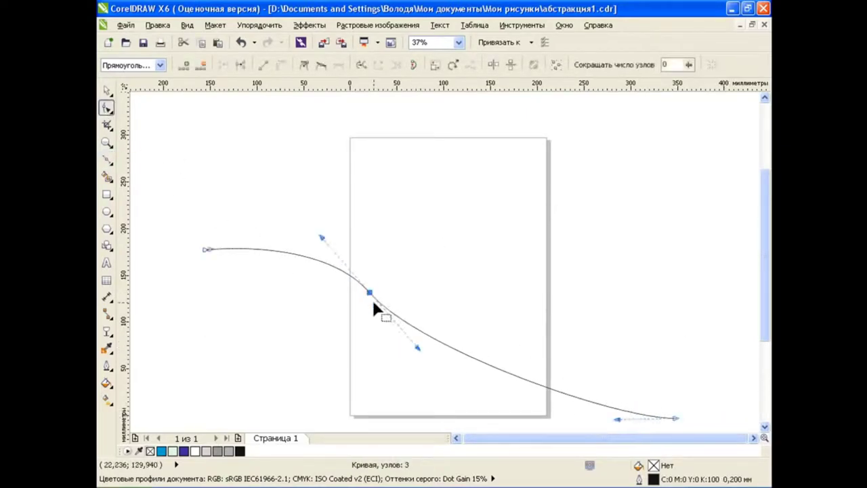
pyautogui.click(321, 64)
pyautogui.moveTo(417, 349); pyautogui.dragTo(466, 409)
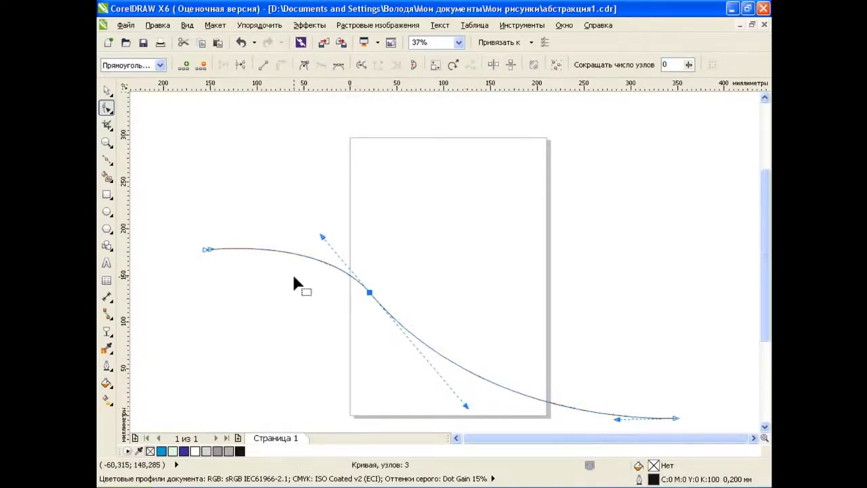
pyautogui.scroll(-2, 415, 251)
pyautogui.press('space')
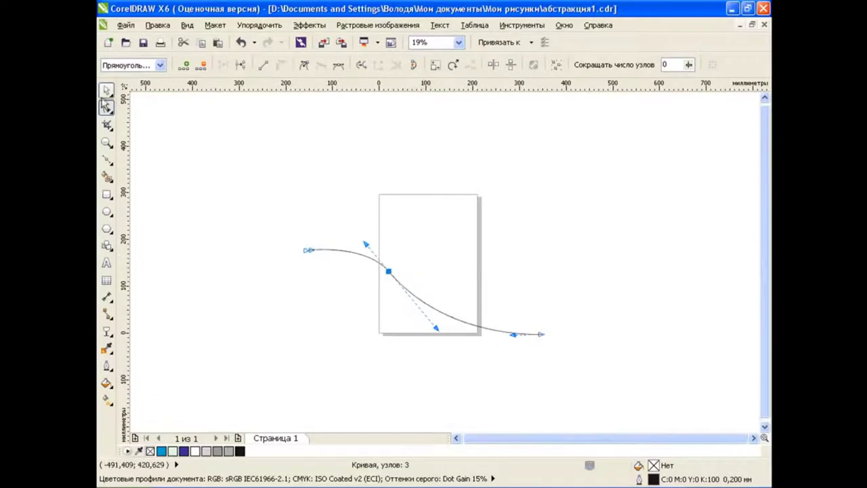
pyautogui.click(550, 237)
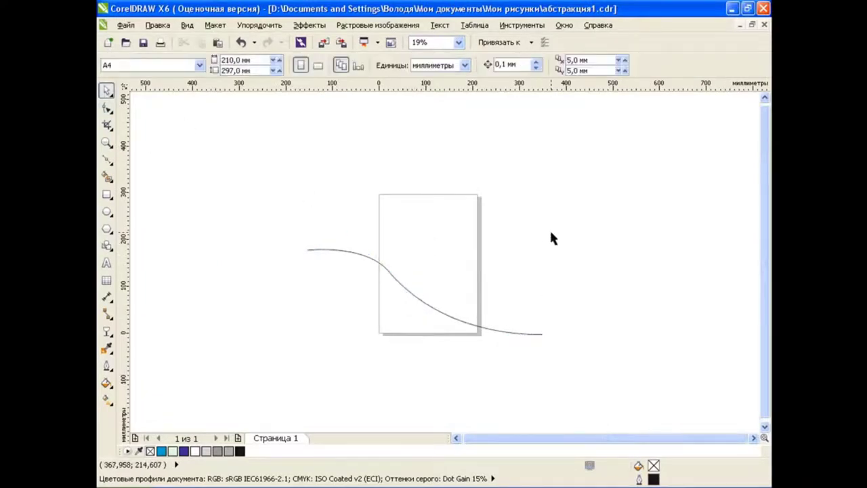
# - Paste a copy of the curve and drag it upward, mirrored above the original
pyautogui.click(406, 285)
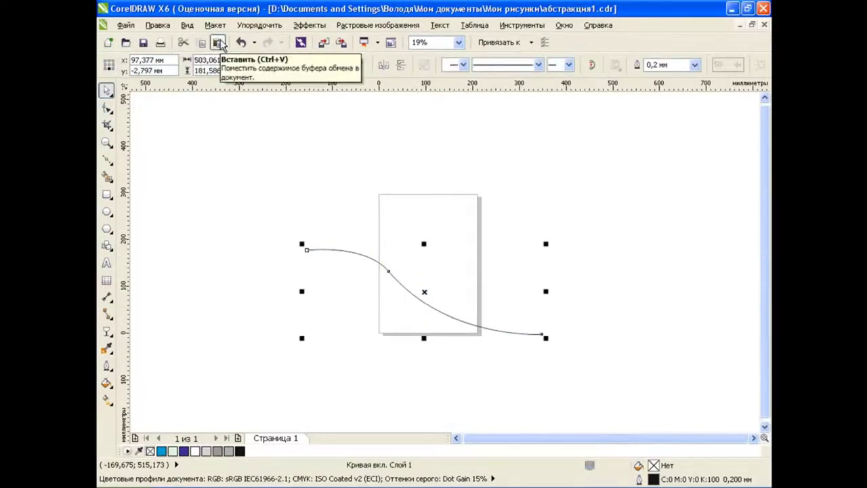
pyautogui.click(219, 44)
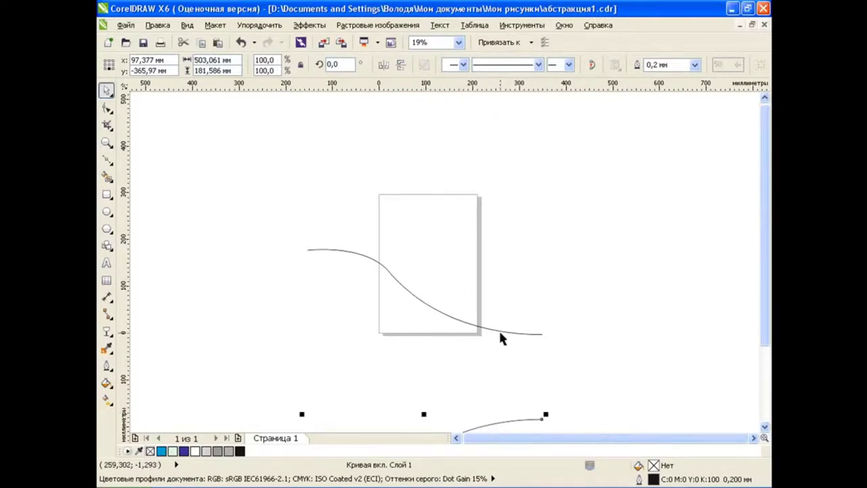
pyautogui.scroll(-2, 501, 338)
pyautogui.moveTo(416, 401); pyautogui.dragTo(433, 127)
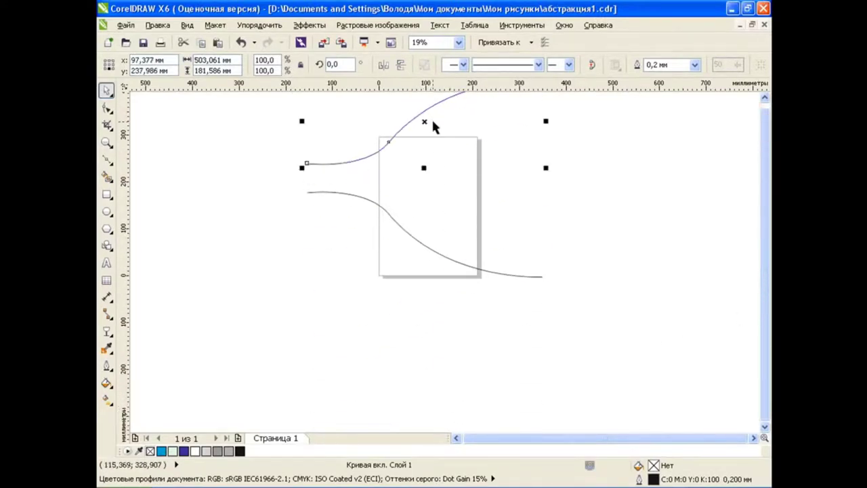
pyautogui.scroll(2, 433, 128)
pyautogui.moveTo(429, 193); pyautogui.dragTo(425, 172)
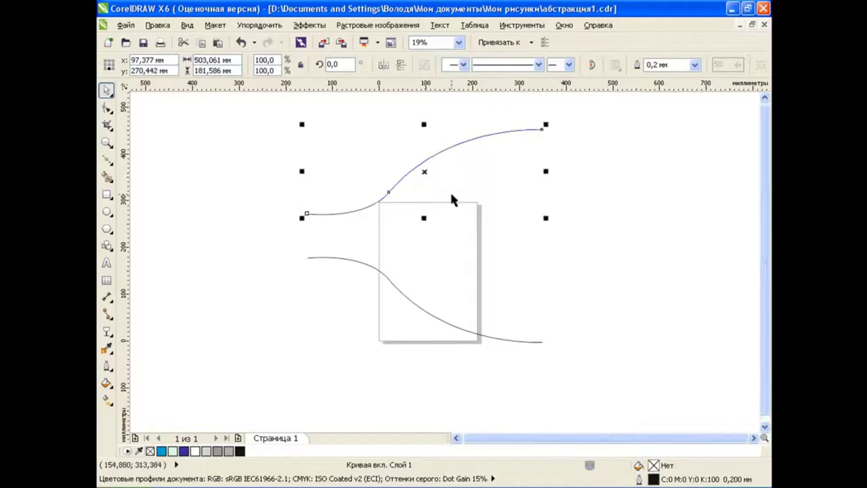
pyautogui.click(421, 308)
pyautogui.click(106, 348)
# - Blend the upper curve into the lower curve with 15 steps
pyautogui.click(107, 330)
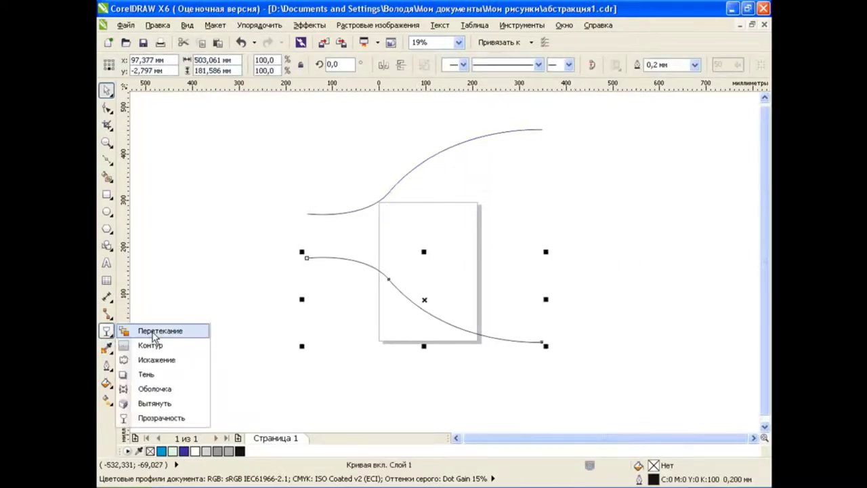
pyautogui.click(145, 330)
pyautogui.moveTo(426, 185); pyautogui.dragTo(424, 302)
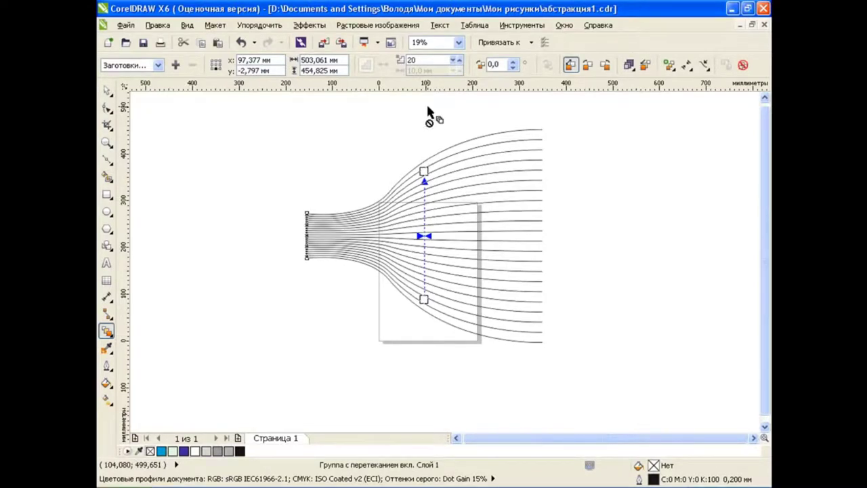
pyautogui.doubleClick(410, 59)
pyautogui.write('15')
pyautogui.press('Return')
pyautogui.click(106, 90)
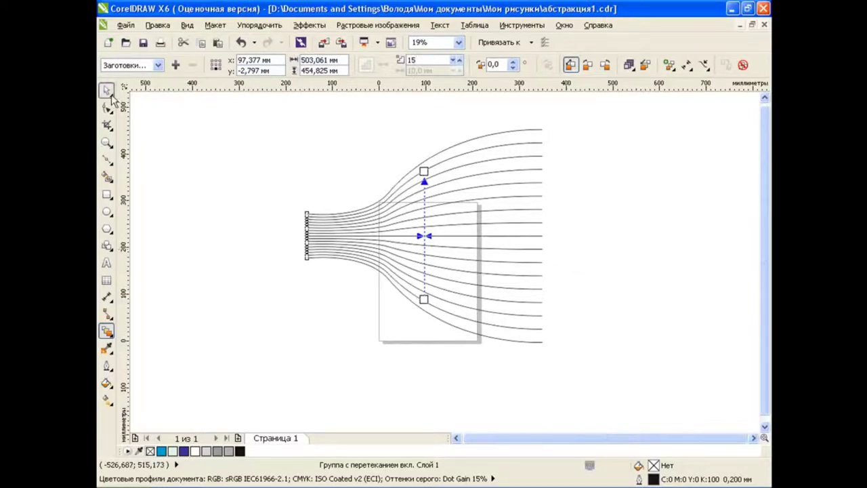
pyautogui.click(266, 288)
pyautogui.click(440, 231)
# - Break the blend group apart and ungroup it into separate curves
pyautogui.click(260, 25)
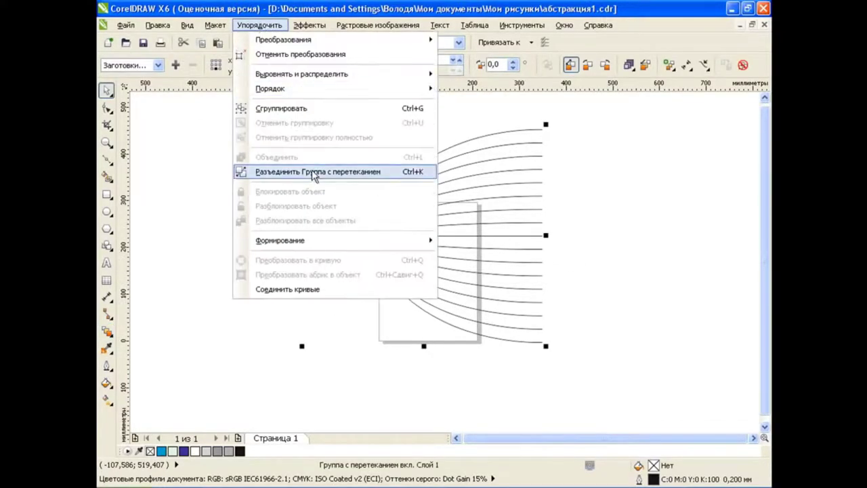
pyautogui.click(321, 172)
pyautogui.click(465, 64)
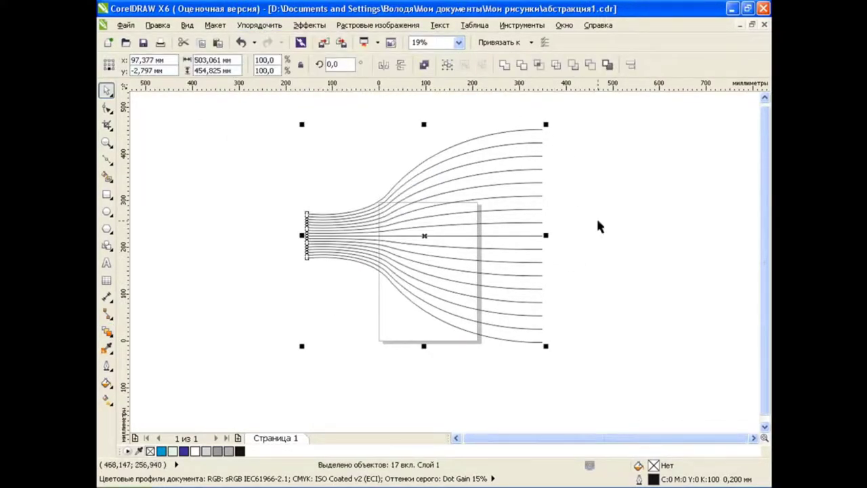
pyautogui.moveTo(530, 234); pyautogui.dragTo(543, 243)
# - Test-move a few lines, undo the moves, and select the bottom curve
pyautogui.moveTo(492, 237); pyautogui.dragTo(535, 258)
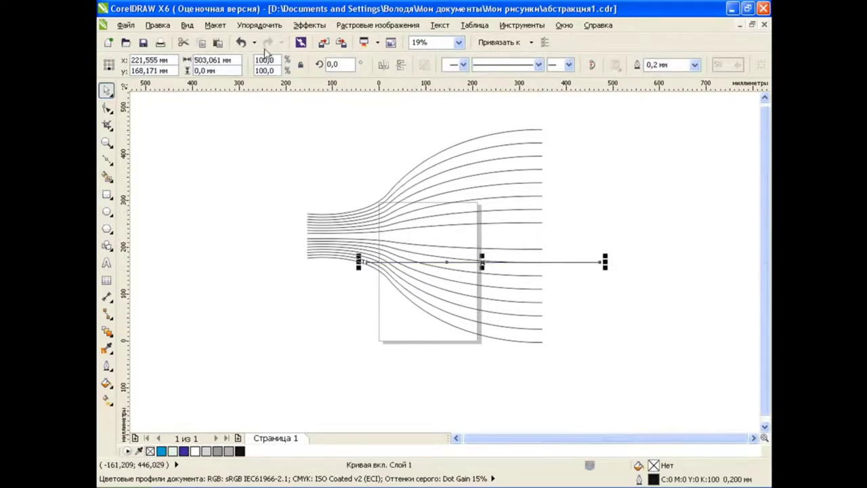
pyautogui.hotkey('ctrl', 'z')
pyautogui.keyDown('shift'); pyautogui.click(499, 224); pyautogui.keyUp('shift')
pyautogui.moveTo(499, 228); pyautogui.dragTo(441, 202)
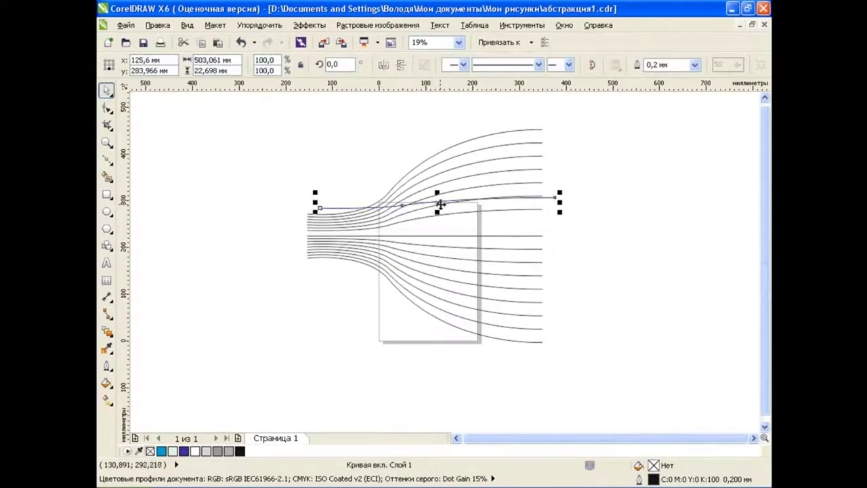
pyautogui.click(241, 42)
pyautogui.click(540, 409)
pyautogui.click(458, 439)
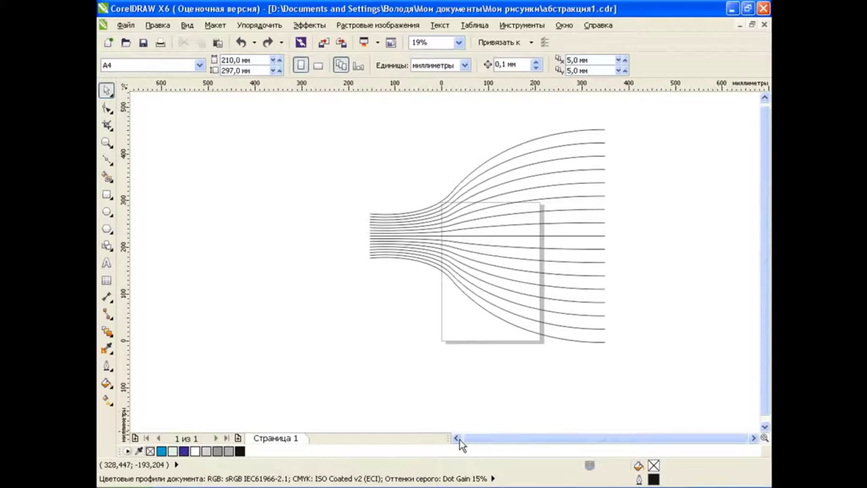
pyautogui.scroll(2, 474, 308)
pyautogui.click(485, 301)
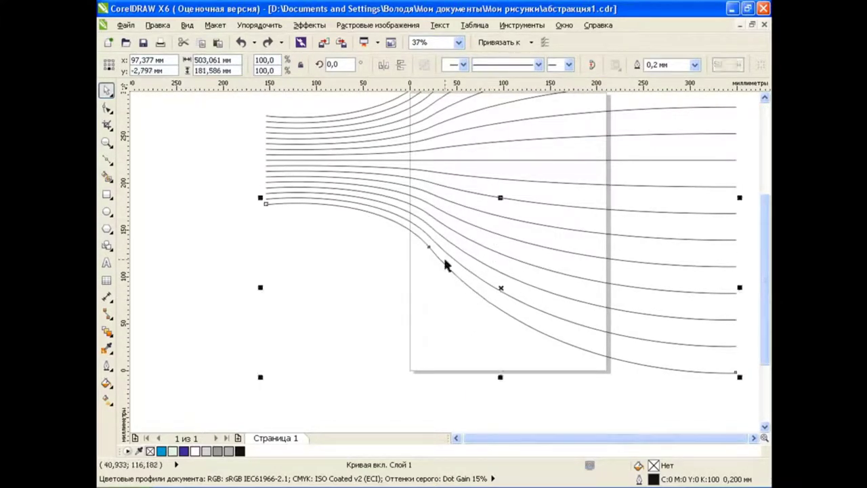
# - Break the bottom curve at its middle node, test-drag it, and undo
pyautogui.click(107, 107)
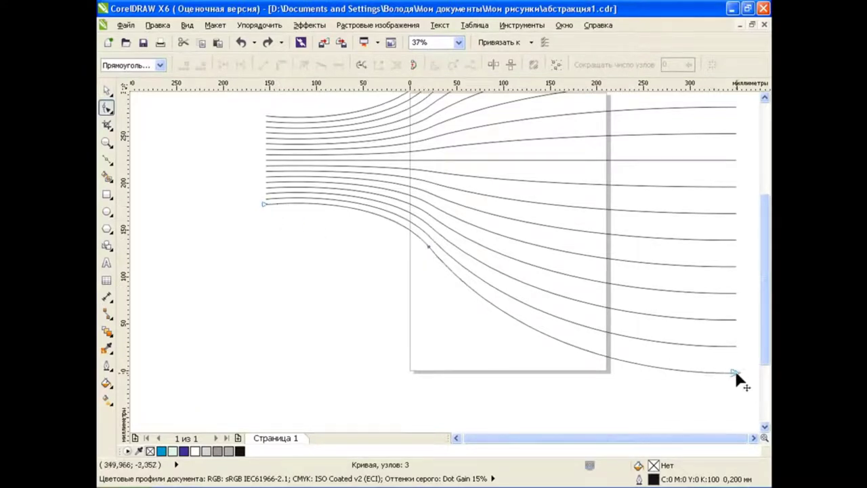
pyautogui.click(430, 248)
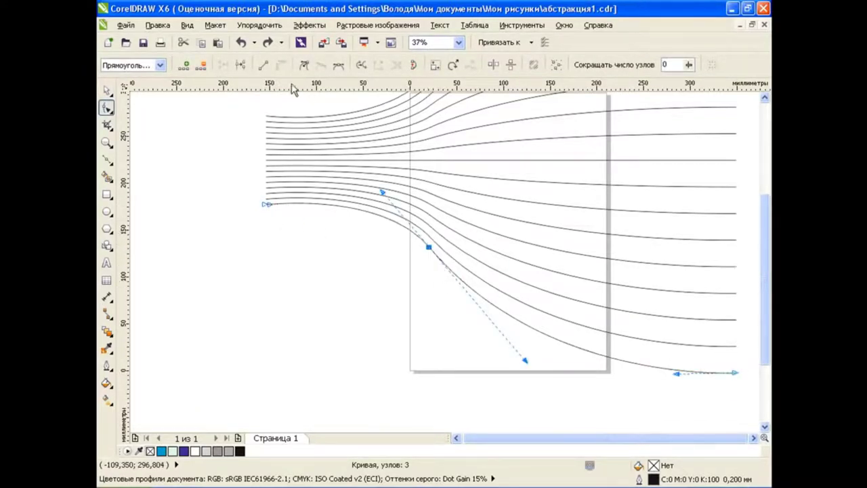
pyautogui.click(242, 68)
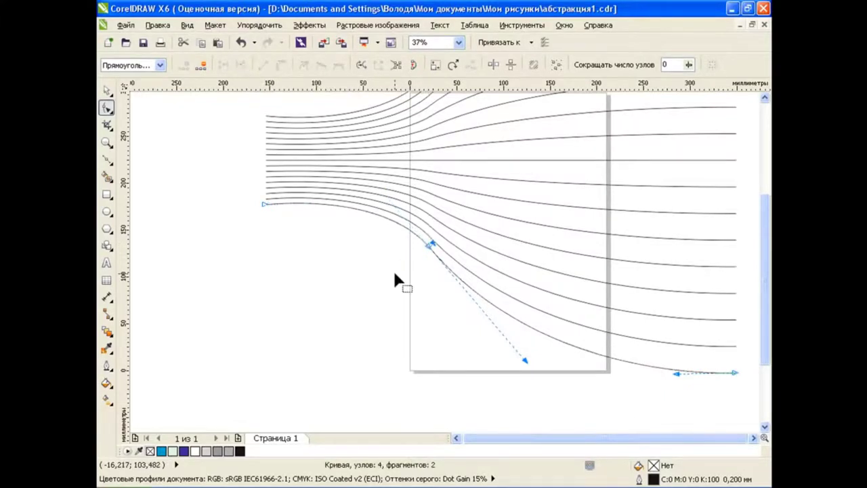
pyautogui.press('space')
pyautogui.click(407, 234)
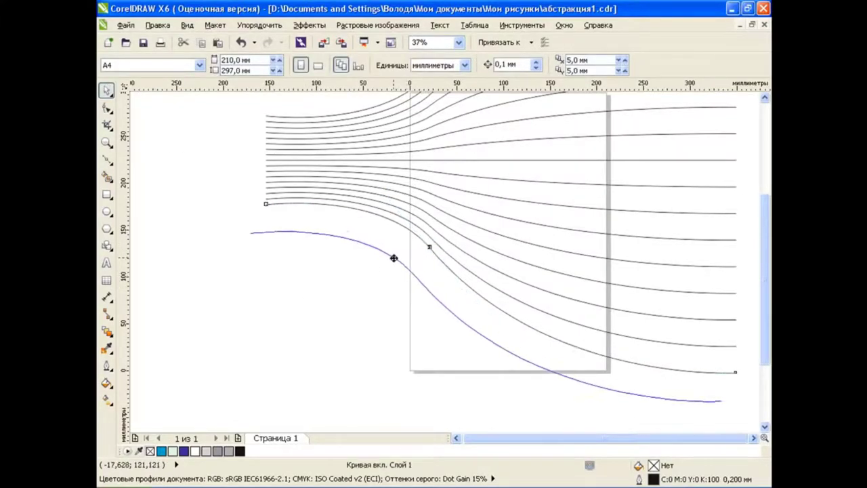
pyautogui.moveTo(407, 234); pyautogui.dragTo(395, 265)
pyautogui.hotkey('ctrl', 'z')
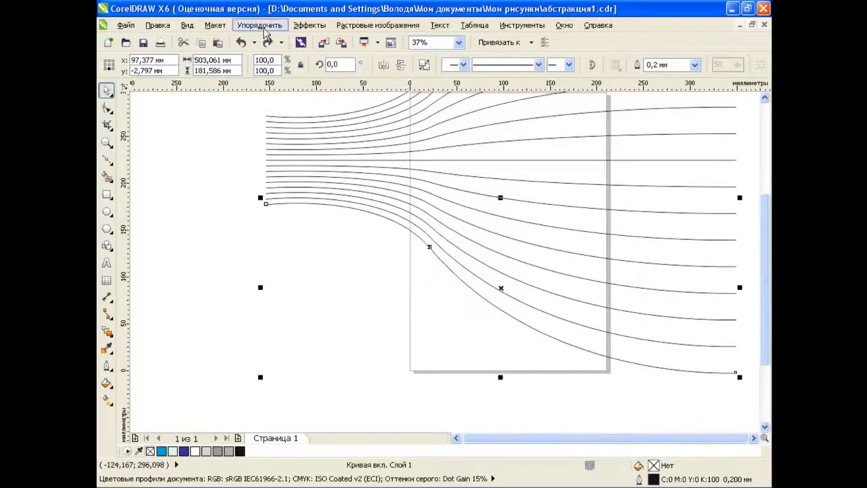
# - Break the curves apart into separate pieces, test-moving the left piece and undoing
pyautogui.click(260, 25)
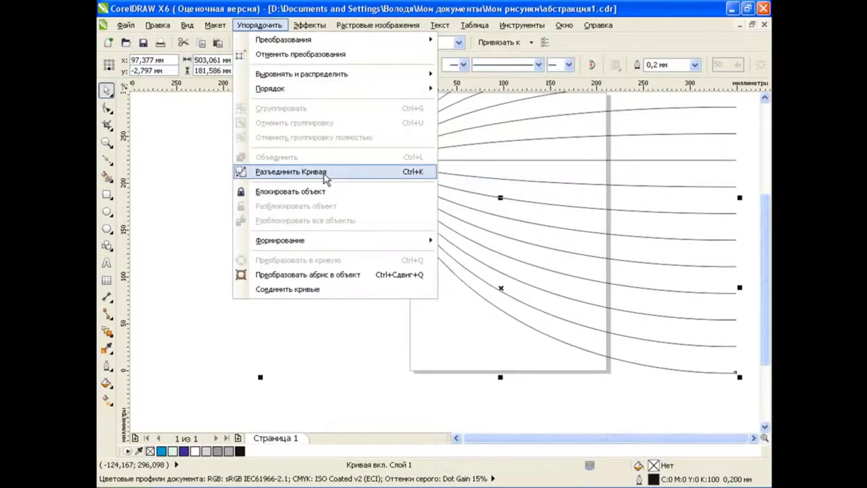
pyautogui.click(325, 177)
pyautogui.click(339, 217)
pyautogui.moveTo(387, 216); pyautogui.dragTo(363, 237)
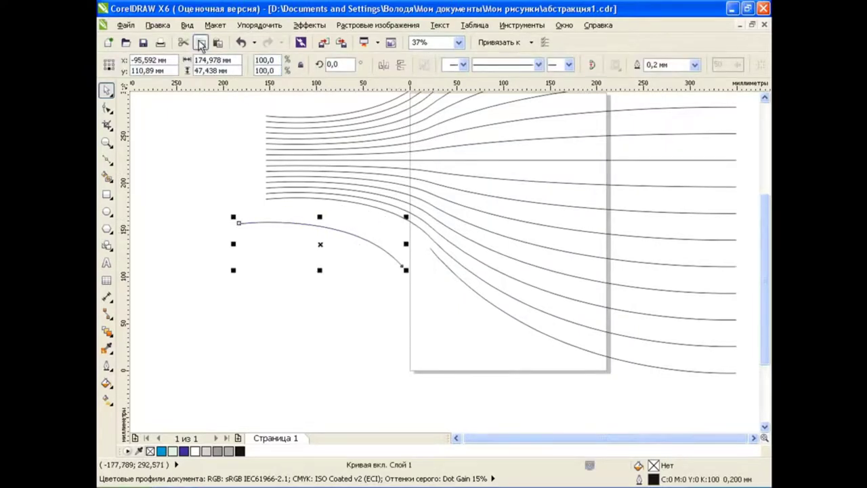
pyautogui.click(240, 42)
pyautogui.click(363, 289)
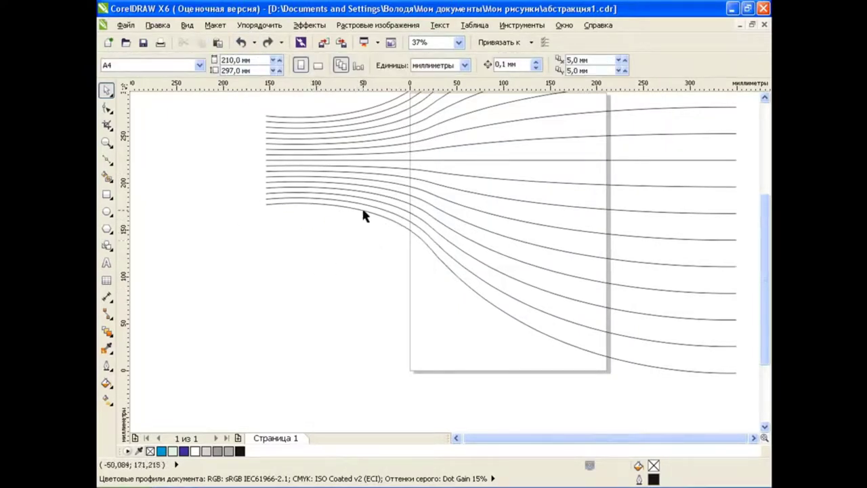
# - Draw a small 3.175 mm circle just below the curves' left ends
pyautogui.scroll(2, 252, 202)
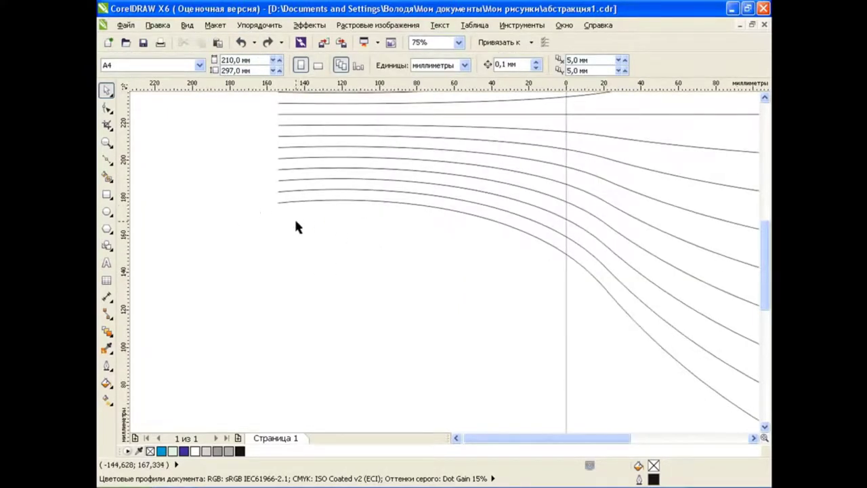
pyautogui.click(106, 211)
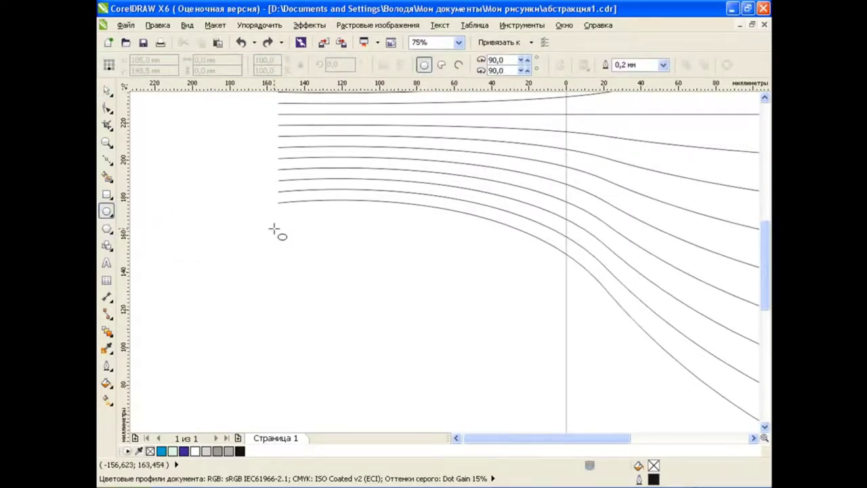
pyautogui.moveTo(274, 212); pyautogui.dragTo(281, 218)
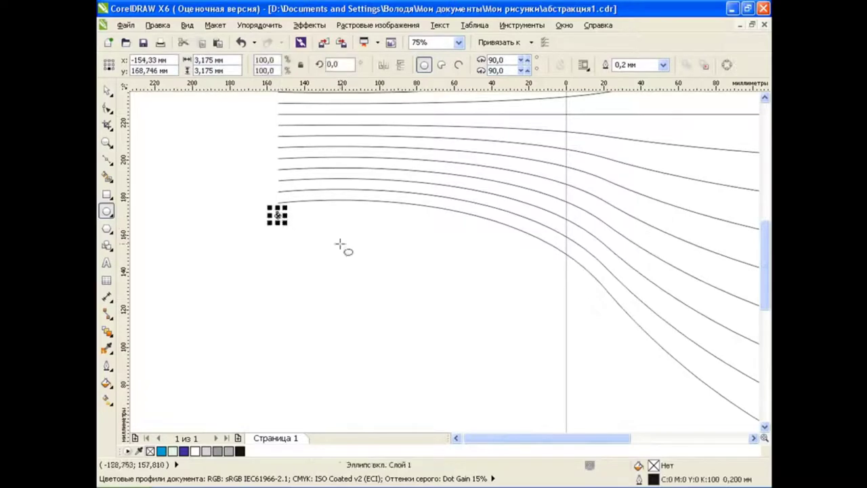
pyautogui.press('space')
pyautogui.click(233, 238)
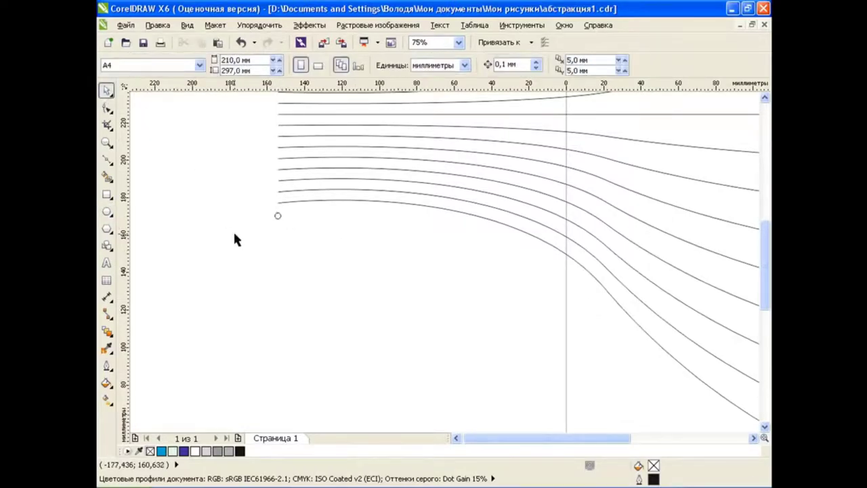
pyautogui.scroll(4, 264, 187)
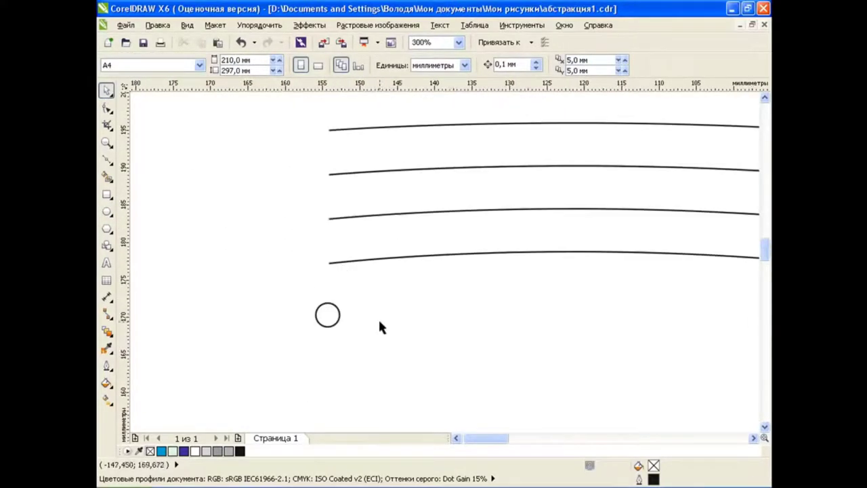
pyautogui.click(187, 25)
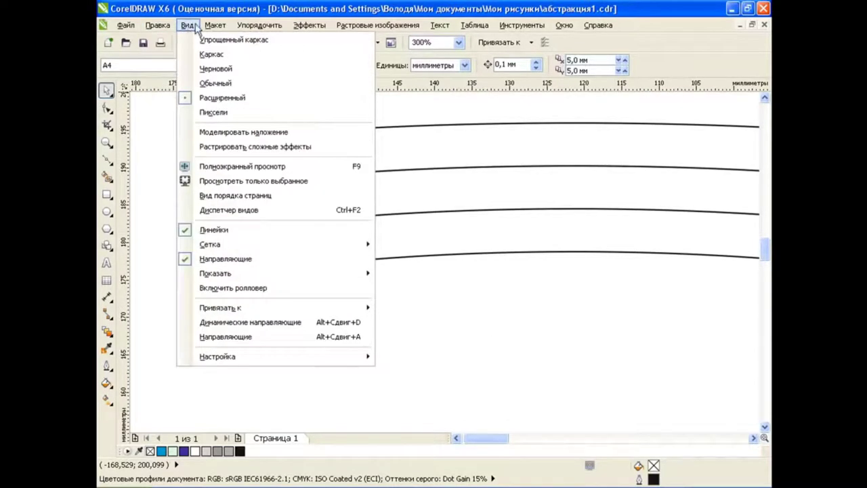
pyautogui.moveTo(274, 308)
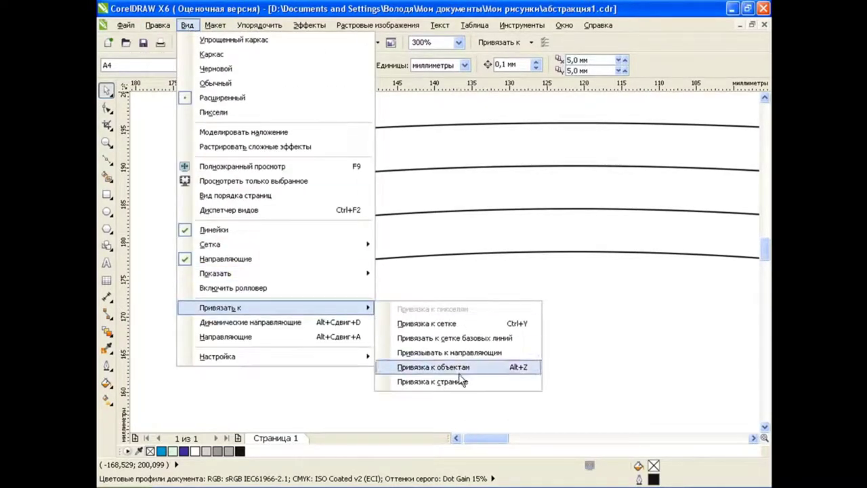
# - Turn on Snap to Objects, snap the circle to the lowest curve's left end, and duplicate it
pyautogui.click(462, 373)
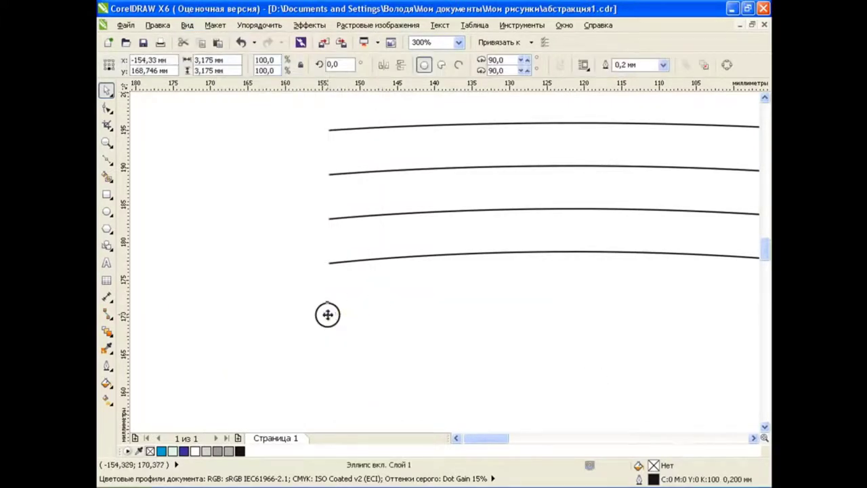
pyautogui.moveTo(327, 315); pyautogui.dragTo(328, 262)
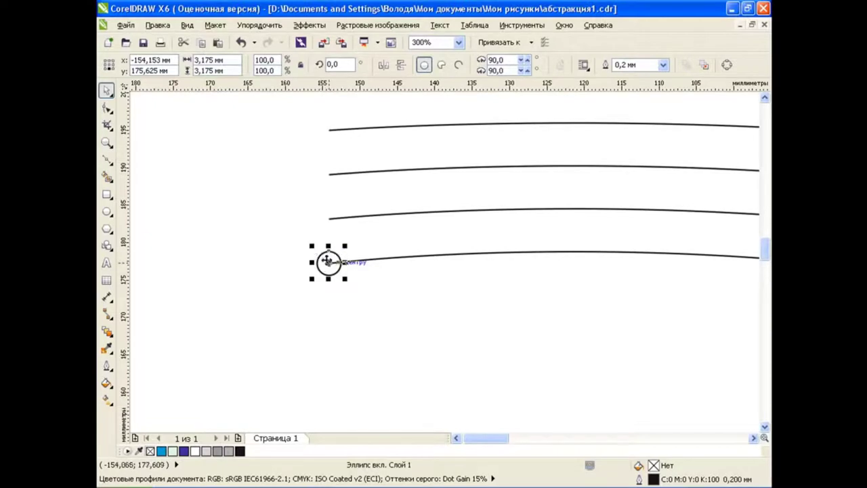
pyautogui.click(201, 42)
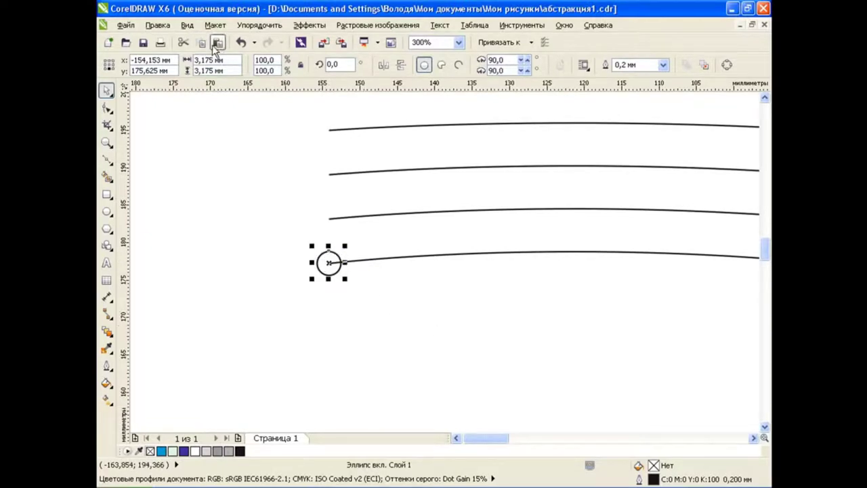
pyautogui.click(217, 42)
pyautogui.moveTo(329, 262); pyautogui.dragTo(712, 307)
# - Select the lowest curve where the copied circle will sit
pyautogui.moveTo(484, 437); pyautogui.dragTo(506, 427)
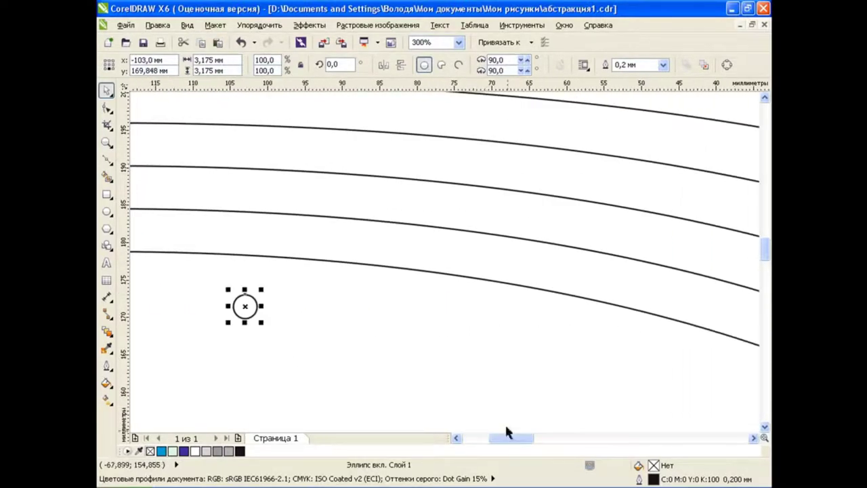
pyautogui.moveTo(252, 301); pyautogui.dragTo(582, 311)
pyautogui.scroll(-2, 639, 319)
pyautogui.click(644, 339)
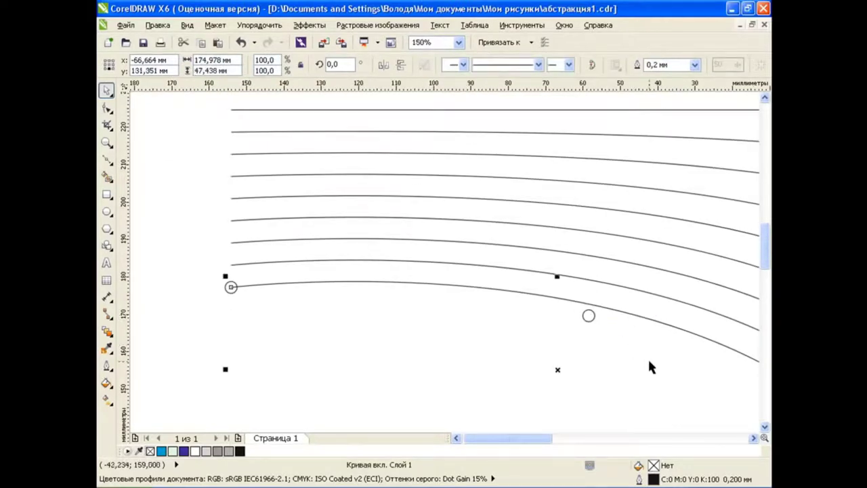
pyautogui.moveTo(538, 438); pyautogui.dragTo(559, 437)
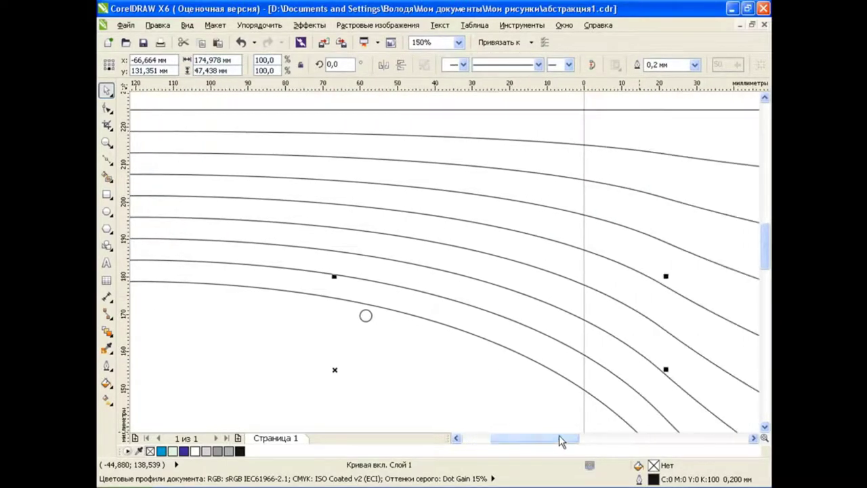
pyautogui.click(453, 332)
pyautogui.scroll(-2, 715, 268)
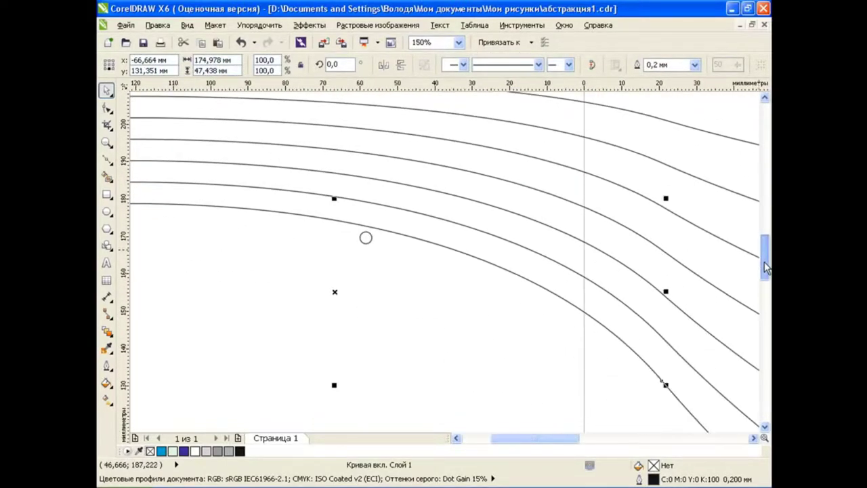
pyautogui.moveTo(372, 239); pyautogui.dragTo(657, 376)
# - Place the 4.286 mm circle copy on the lowest curve and blend the left circle into it
pyautogui.click(724, 304)
pyautogui.scroll(-2, 765, 276)
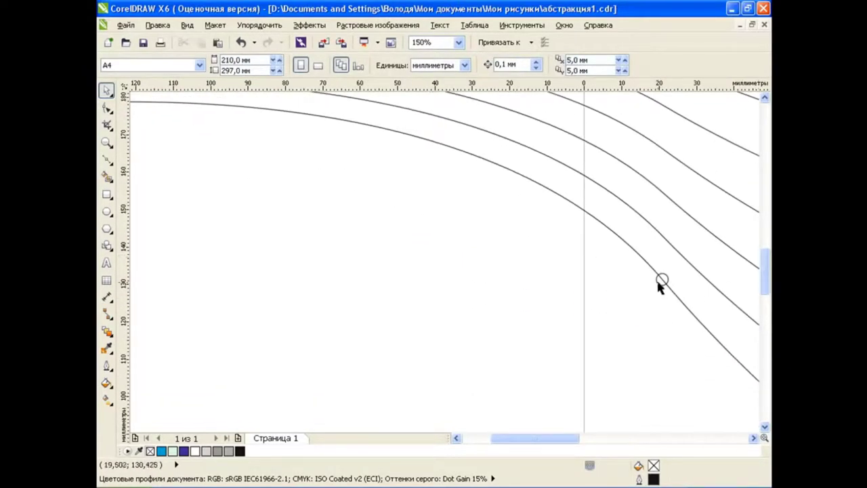
pyautogui.moveTo(661, 280); pyautogui.dragTo(676, 290)
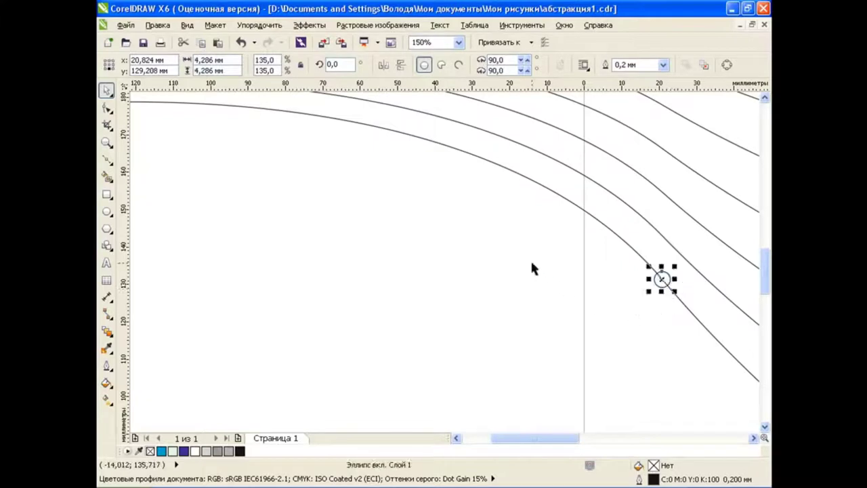
pyautogui.click(530, 259)
pyautogui.scroll(-1, 369, 222)
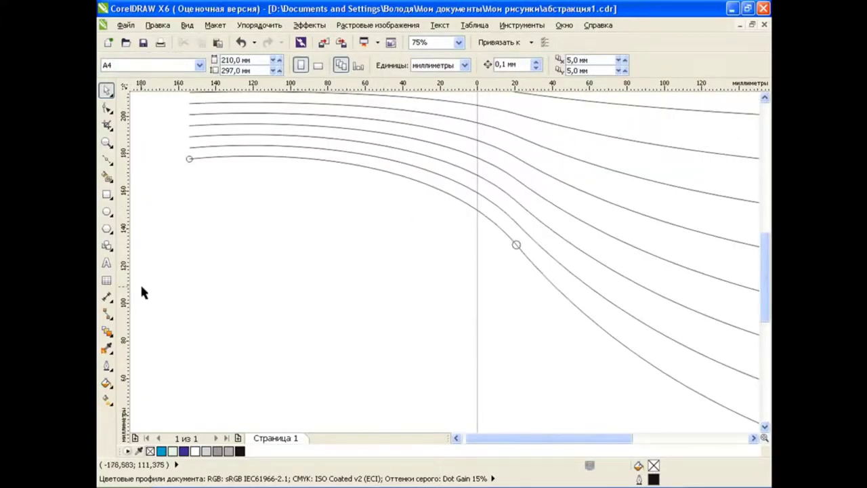
pyautogui.click(106, 330)
pyautogui.moveTo(189, 159); pyautogui.dragTo(516, 245)
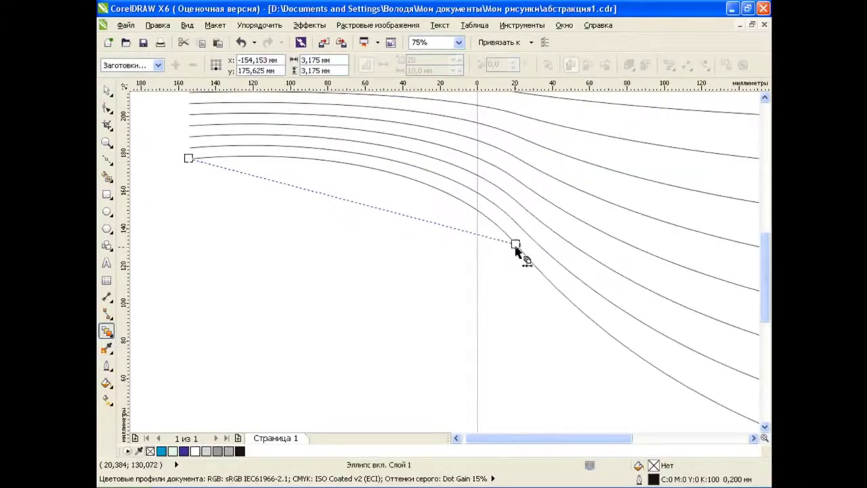
# - Set the circle blend to 25 steps and attach it to the lowest curve as a new path
pyautogui.click(459, 60)
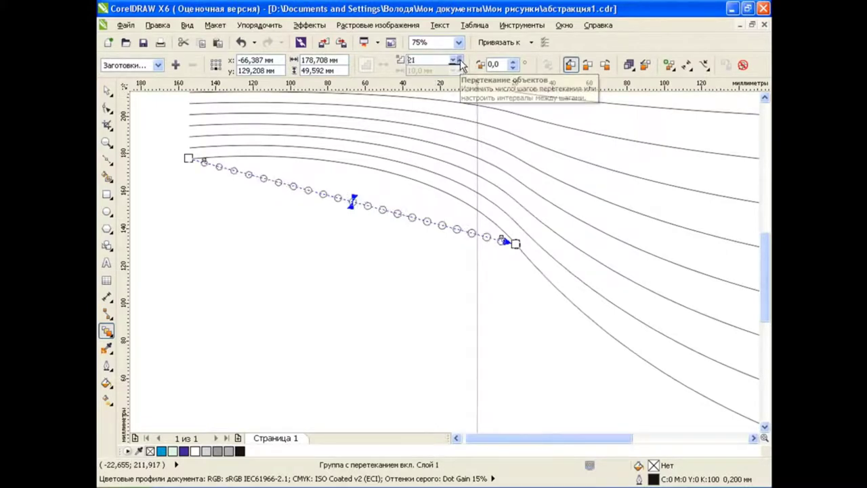
pyautogui.click(458, 60)
pyautogui.click(458, 60)
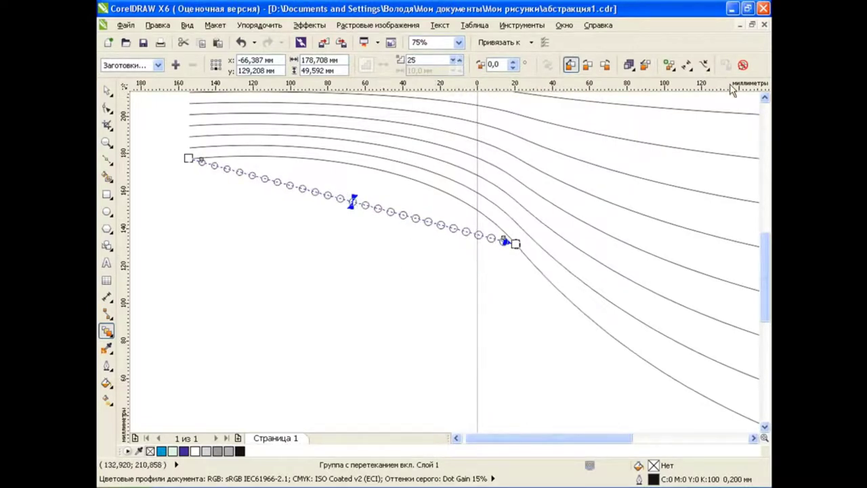
pyautogui.click(706, 66)
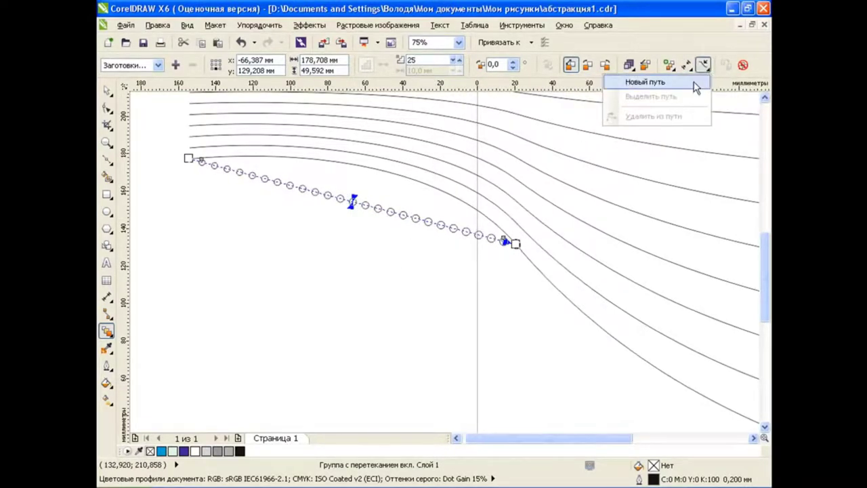
pyautogui.click(694, 82)
pyautogui.click(435, 184)
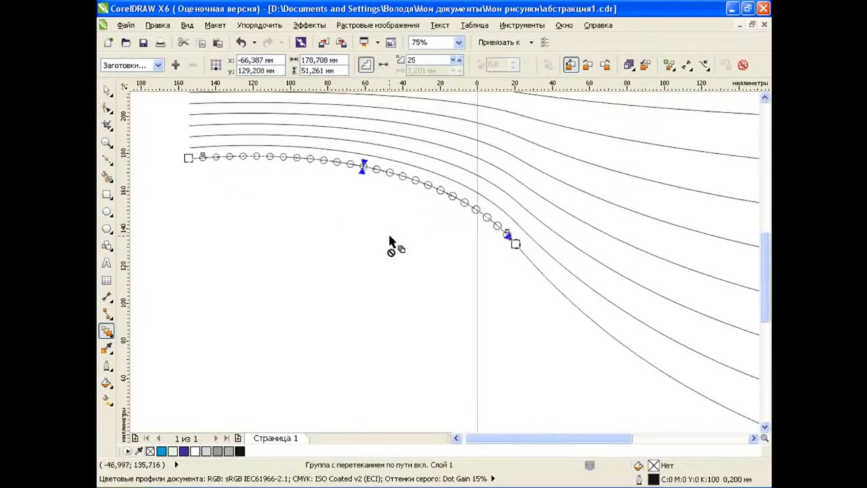
# - Increase the blend along the curve to 35 steps
pyautogui.click(458, 59)
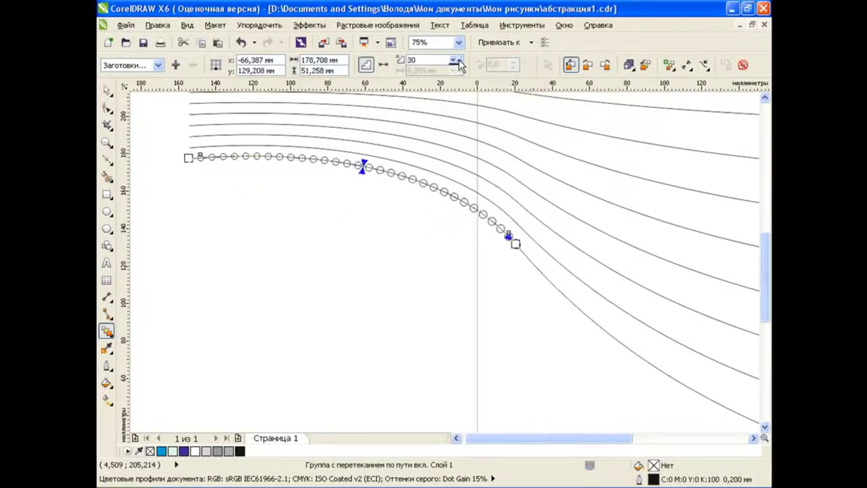
pyautogui.click(459, 59)
pyautogui.click(459, 60)
pyautogui.click(458, 59)
pyautogui.click(458, 59)
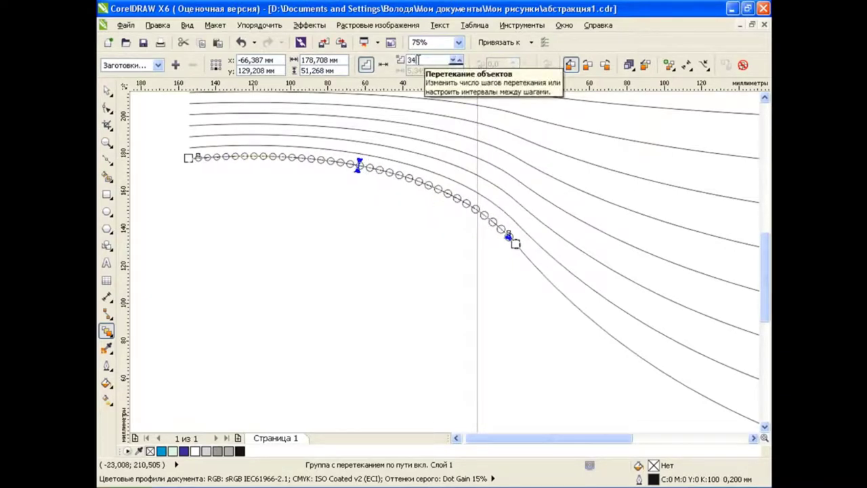
pyautogui.click(459, 60)
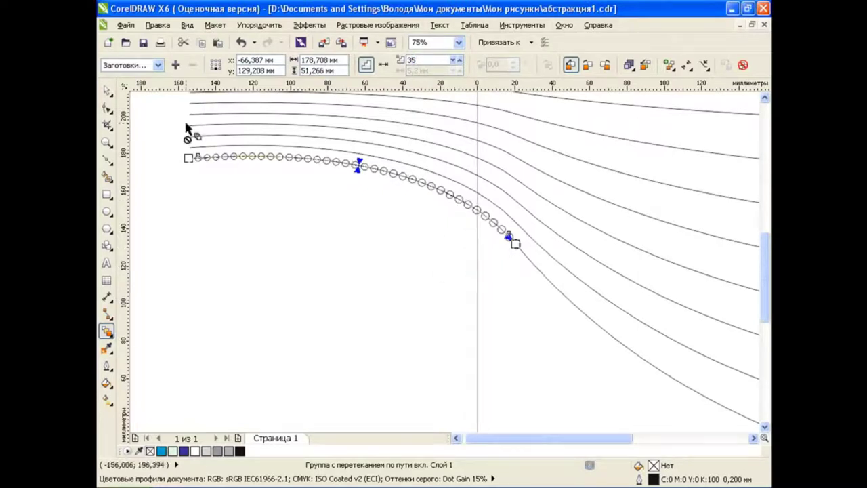
# - Select the circle blend and break it apart from its path
pyautogui.press('space')
pyautogui.click(386, 263)
pyautogui.click(478, 208)
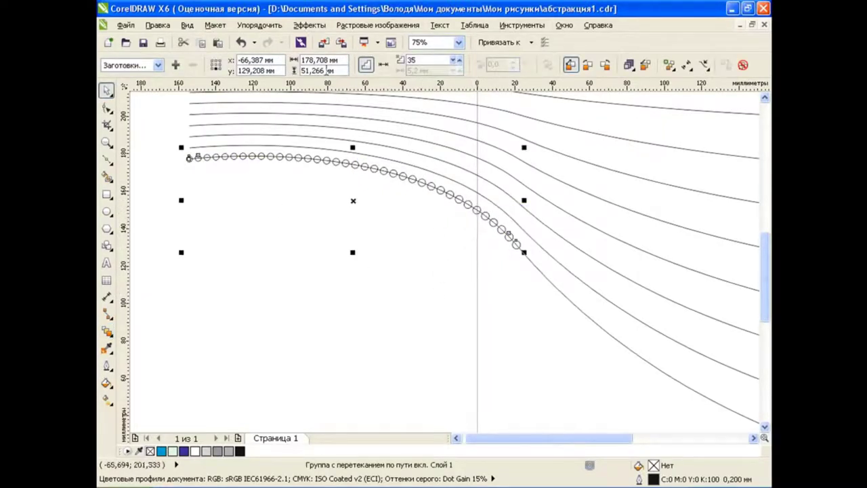
pyautogui.click(260, 25)
pyautogui.click(332, 173)
# - Ungroup the blended circles and select the last small circle of the chain
pyautogui.click(435, 306)
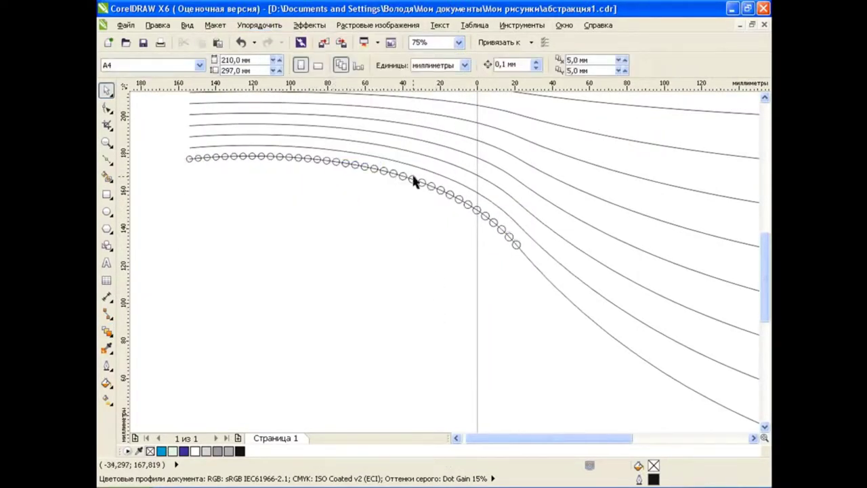
pyautogui.click(414, 178)
pyautogui.click(428, 64)
pyautogui.click(459, 304)
pyautogui.click(441, 190)
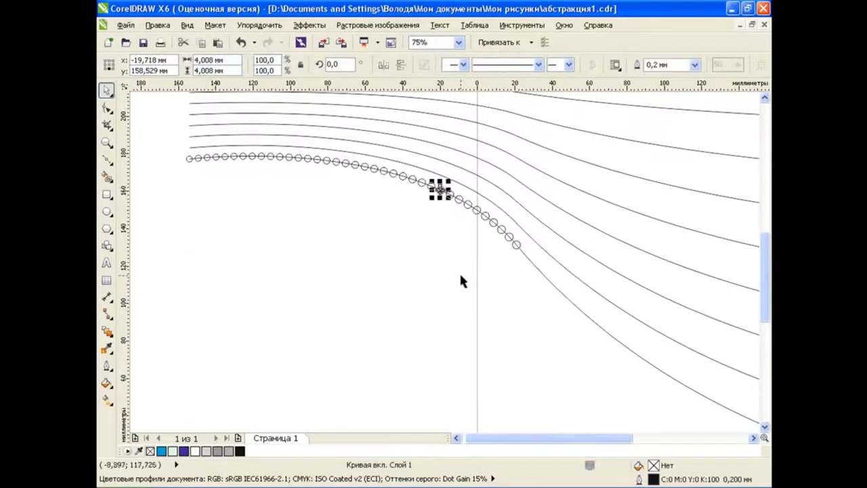
pyautogui.click(520, 252)
pyautogui.click(517, 244)
# - Move that circle to the lowest curve's right end and stretch it vertically
pyautogui.moveTo(572, 441); pyautogui.dragTo(610, 441)
pyautogui.scroll(-3, 440, 271)
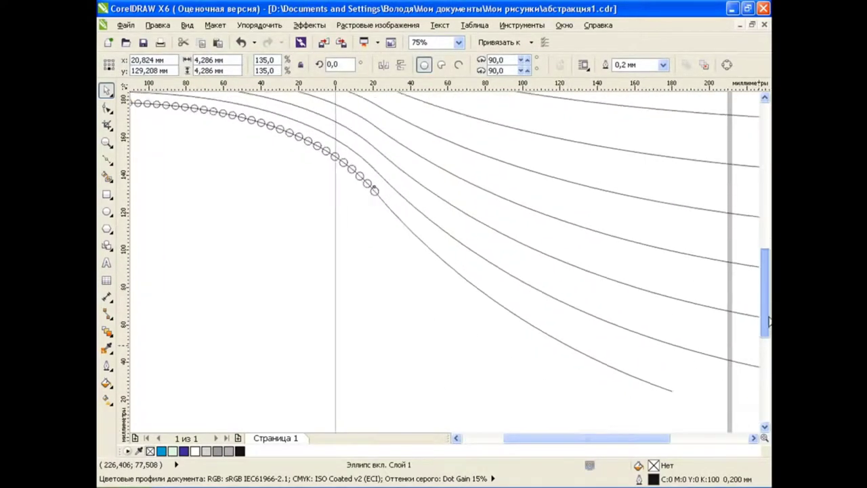
pyautogui.moveTo(374, 155); pyautogui.dragTo(700, 400)
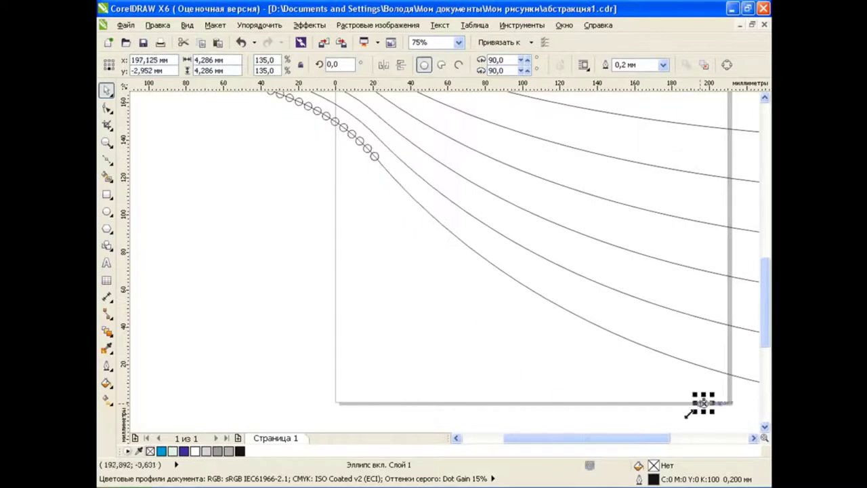
pyautogui.moveTo(663, 438); pyautogui.dragTo(740, 438)
pyautogui.moveTo(409, 403); pyautogui.dragTo(693, 406)
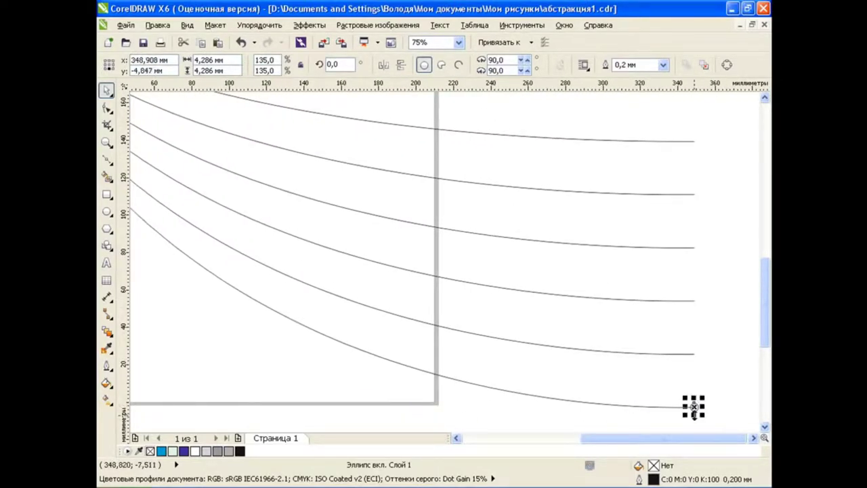
pyautogui.scroll(-3, 693, 405)
pyautogui.moveTo(694, 323)
pyautogui.mouseDown()
pyautogui.moveTo(693, 342)
pyautogui.moveTo(711, 314)
pyautogui.mouseUp()
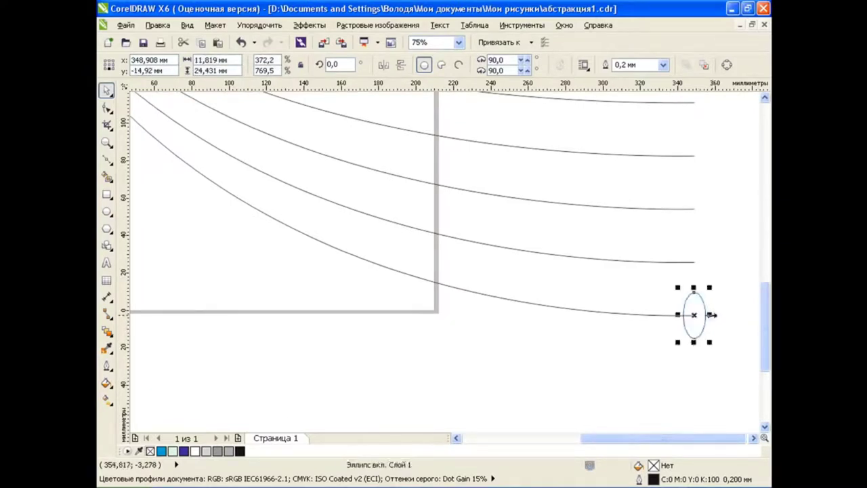
# - Shorten the ellipse slightly to about 11.8 × 20.7 mm, then check the ellipse selection
pyautogui.click(728, 340)
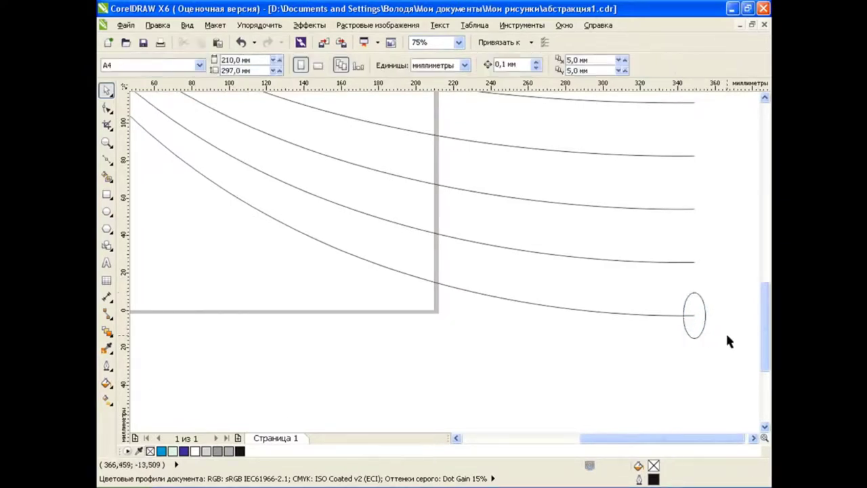
pyautogui.click(703, 314)
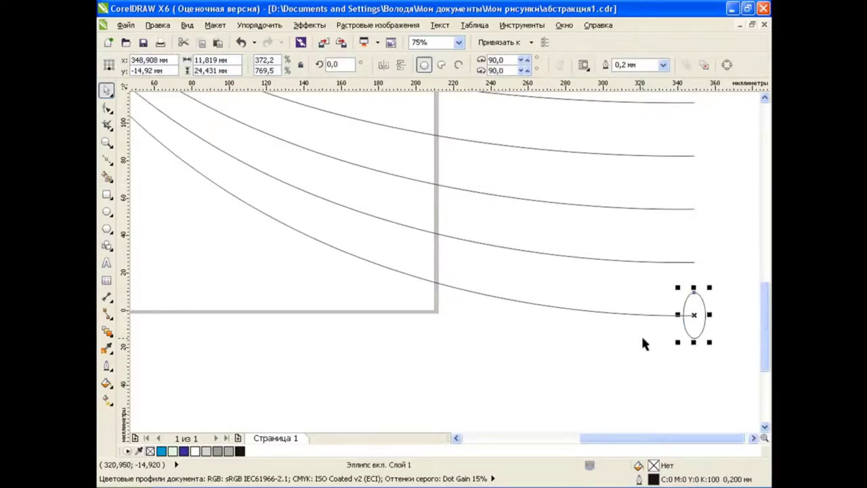
pyautogui.moveTo(694, 287); pyautogui.dragTo(698, 255)
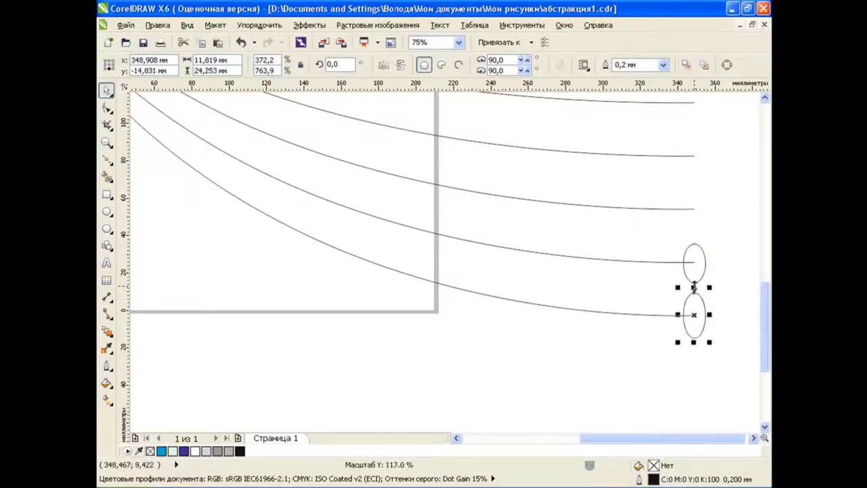
pyautogui.keyDown('shift'); pyautogui.click(691, 304); pyautogui.keyUp('shift')
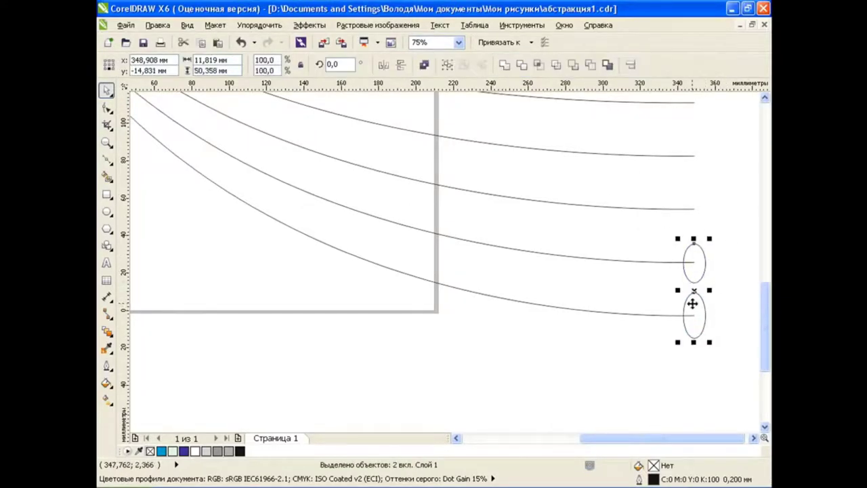
pyautogui.click(629, 64)
pyautogui.click(386, 204)
pyautogui.click(549, 185)
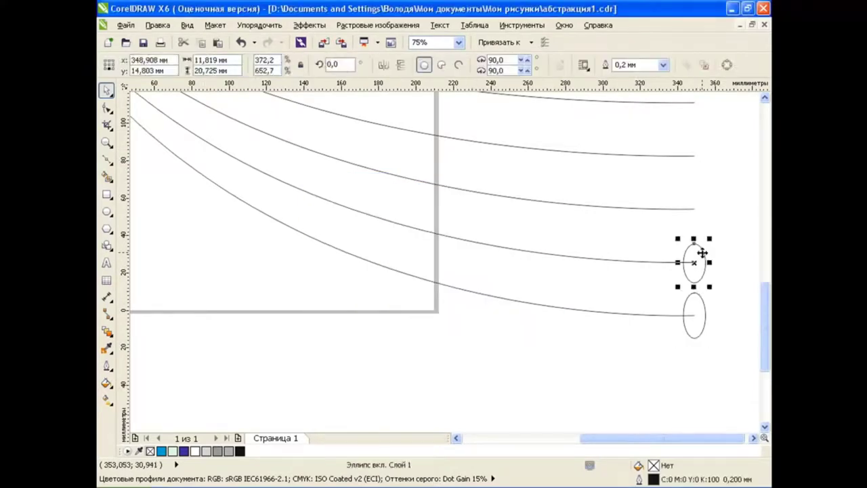
pyautogui.click(629, 322)
pyautogui.scroll(-4, 464, 273)
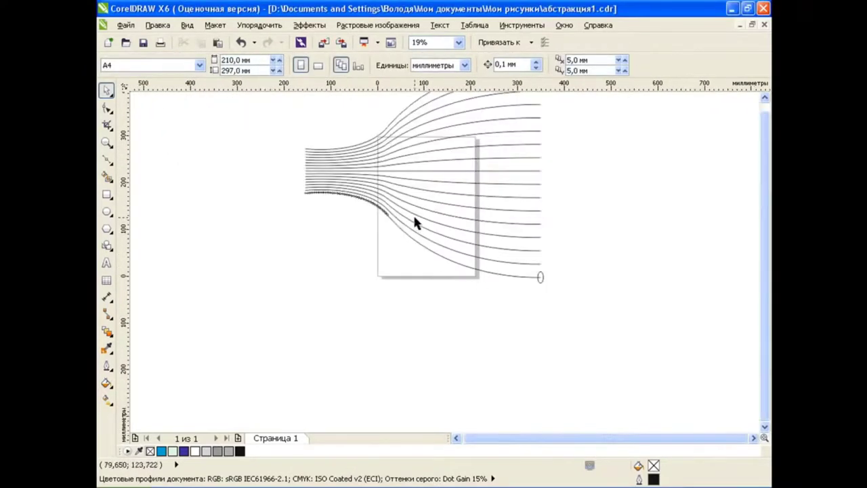
pyautogui.scroll(2, 414, 218)
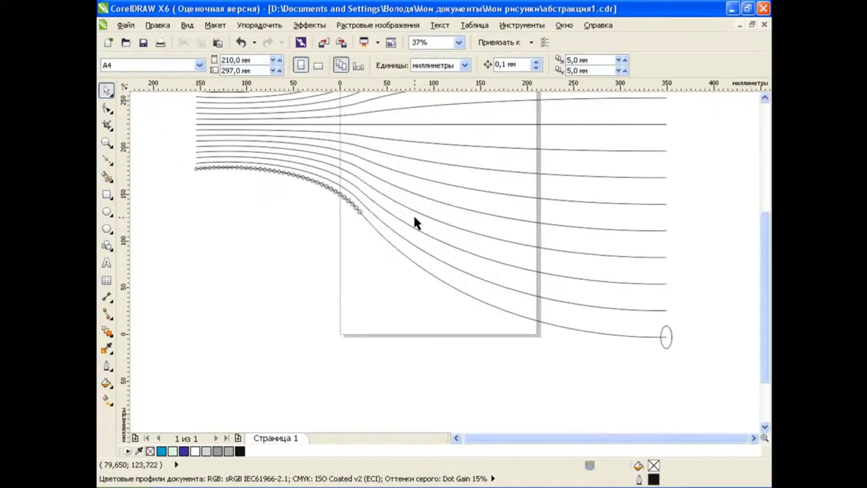
# - Blend the end dot into the tall ellipse, fit it to the lowest curve, and use 28 steps
pyautogui.click(112, 333)
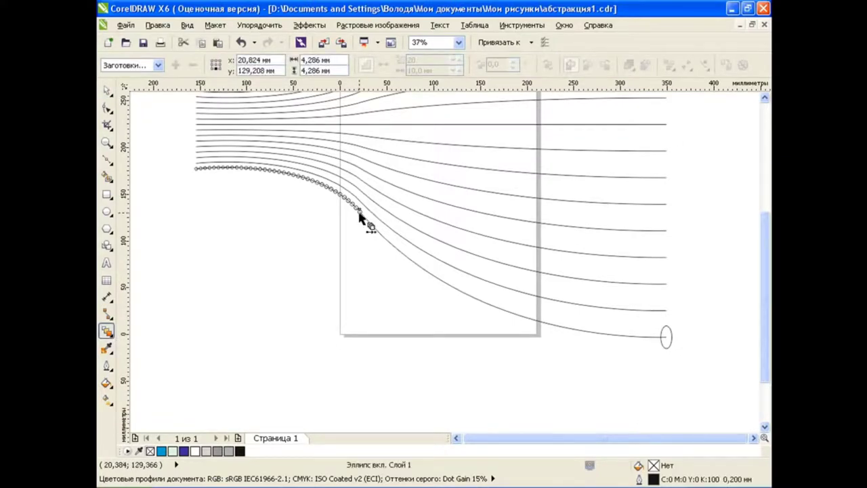
pyautogui.moveTo(357, 212); pyautogui.dragTo(665, 336)
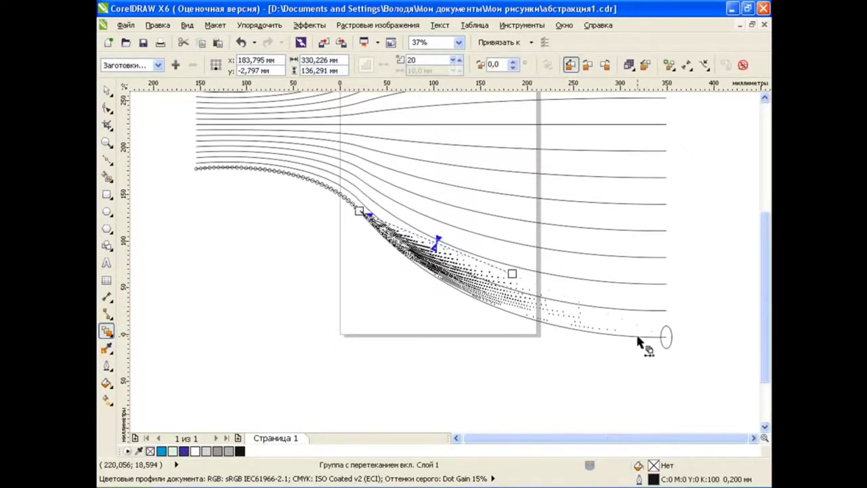
pyautogui.click(651, 76)
pyautogui.click(541, 315)
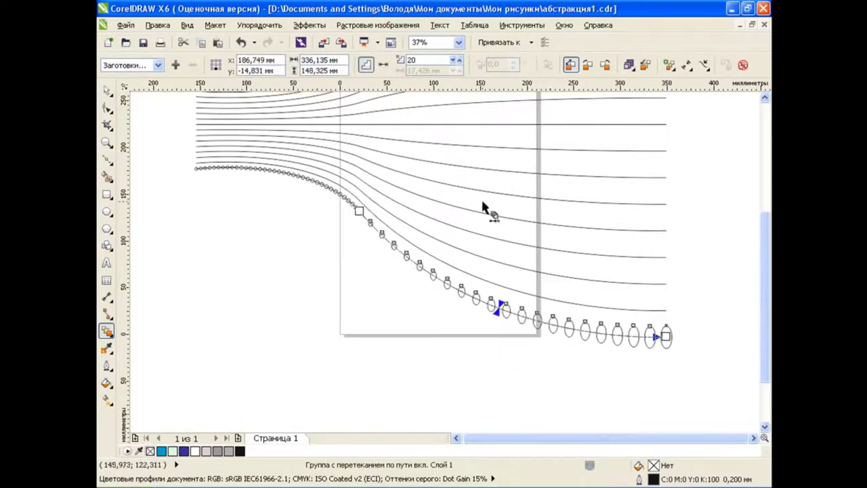
pyautogui.click(458, 59)
pyautogui.click(459, 59)
pyautogui.click(459, 59)
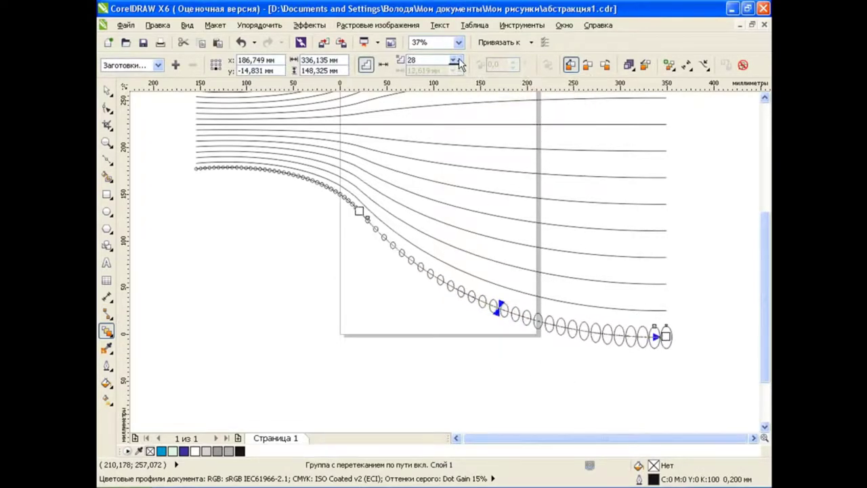
# - Fine-tune the spacing of the blended ellipses along the curve and review the result
pyautogui.moveTo(502, 308); pyautogui.dragTo(481, 296)
pyautogui.moveTo(484, 296); pyautogui.dragTo(480, 298)
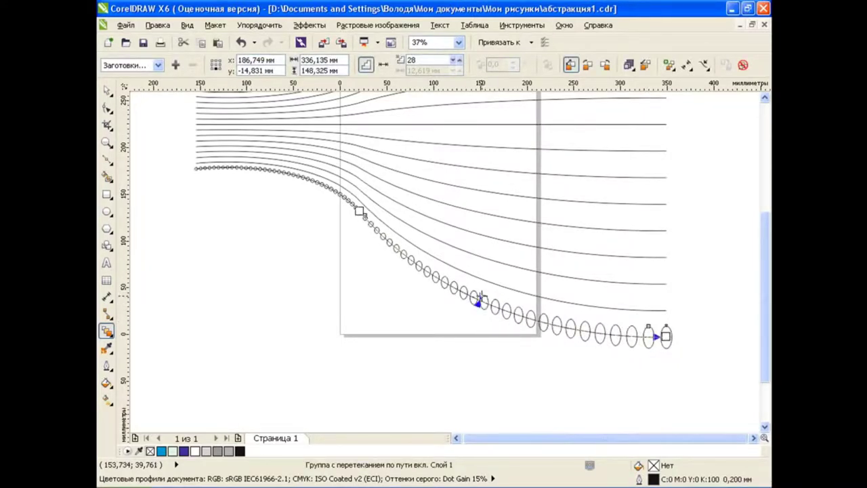
pyautogui.click(439, 303)
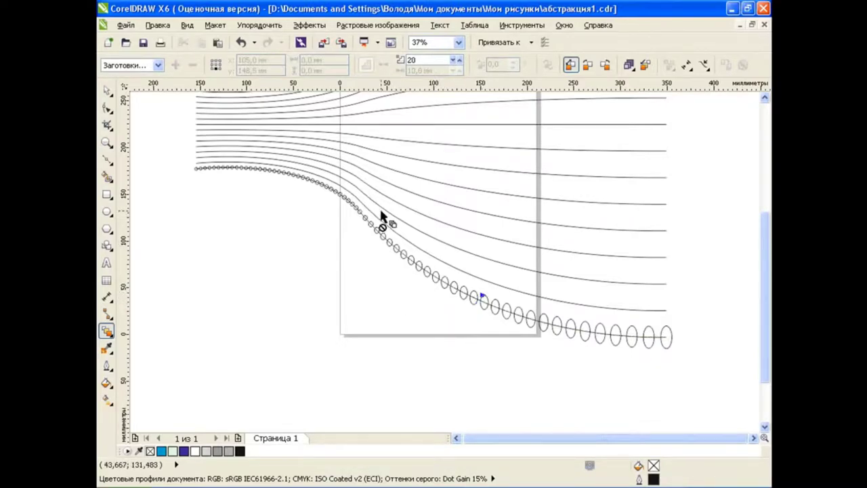
pyautogui.scroll(2, 376, 207)
pyautogui.click(379, 238)
pyautogui.scroll(-2, 433, 313)
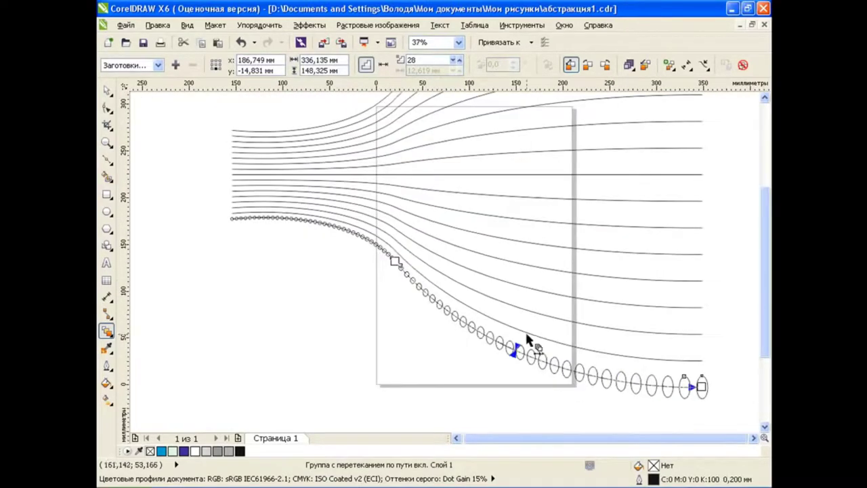
pyautogui.click(109, 88)
pyautogui.click(313, 324)
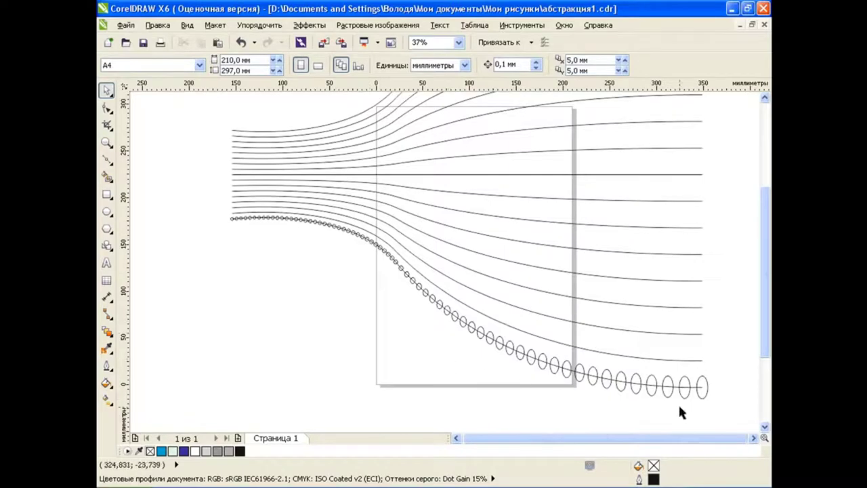
# - Break the oval blend apart from the lowest curve it follows
pyautogui.click(575, 380)
pyautogui.click(259, 25)
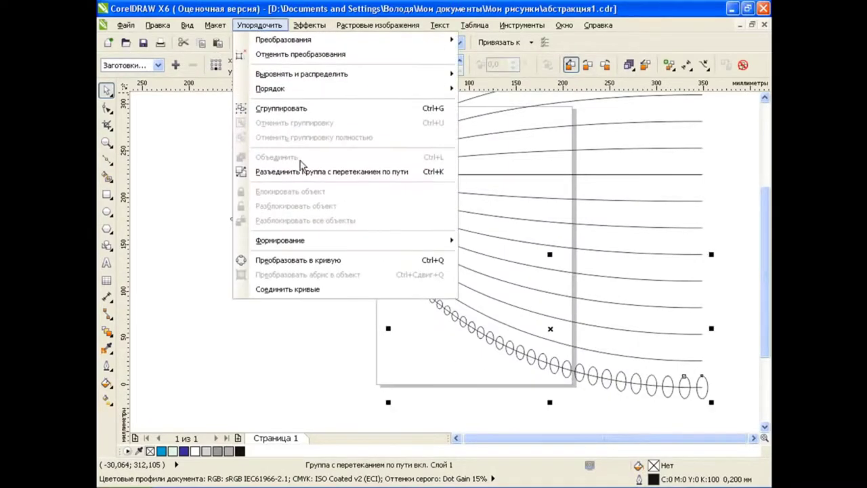
pyautogui.click(301, 166)
pyautogui.click(303, 303)
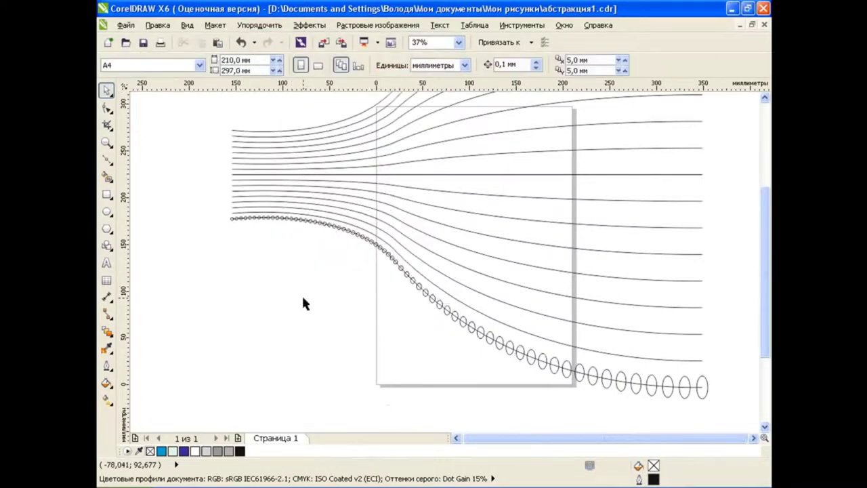
# - Nudge the last ellipse of the chain slightly, then select the middle horizontal curve
pyautogui.click(685, 384)
pyautogui.moveTo(765, 325); pyautogui.dragTo(767, 320)
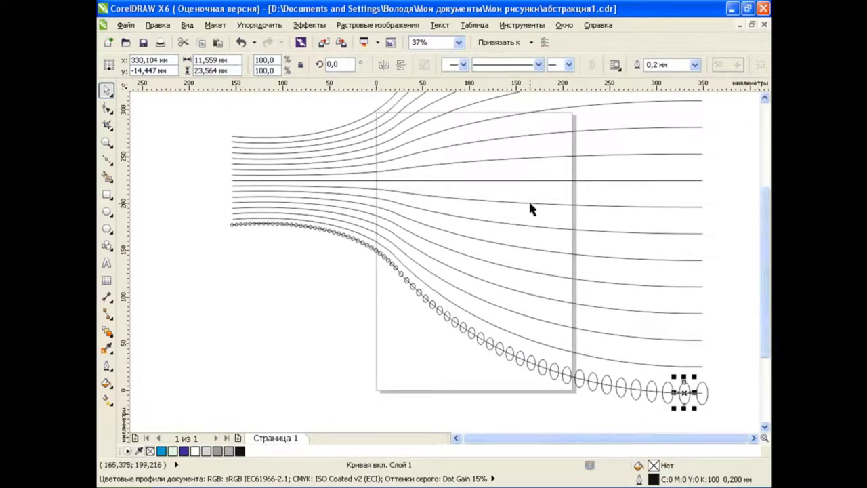
pyautogui.scroll(-2, 528, 199)
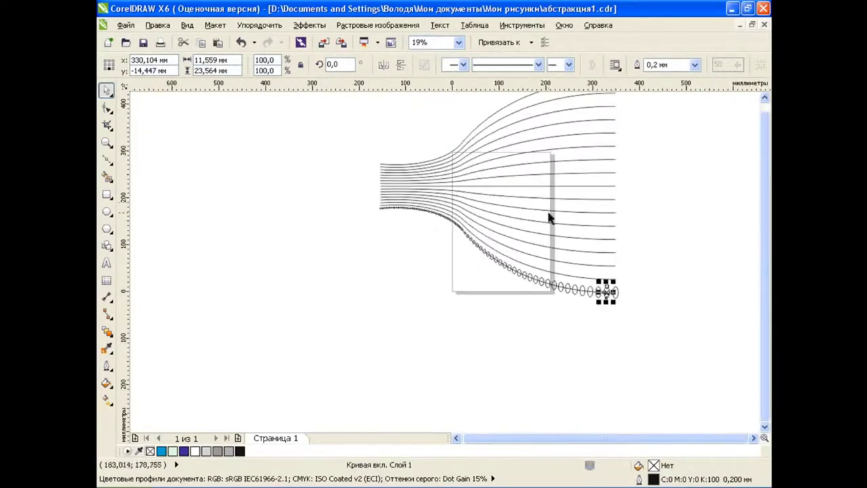
pyautogui.click(403, 319)
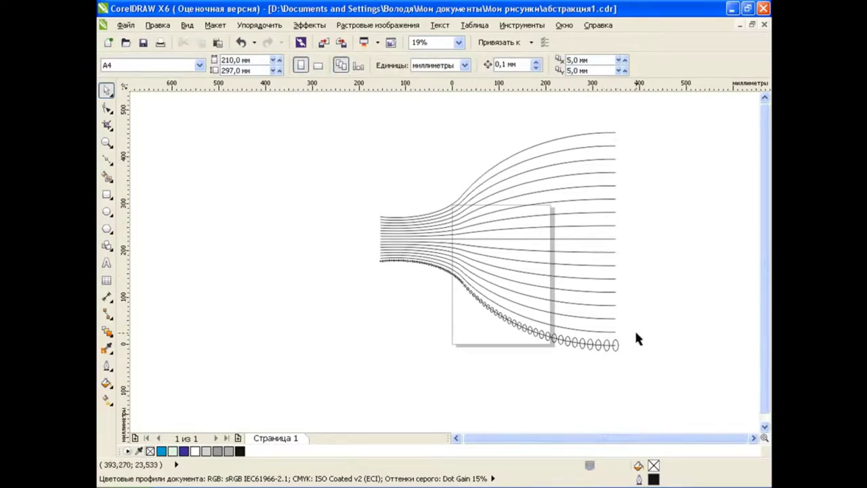
pyautogui.click(754, 438)
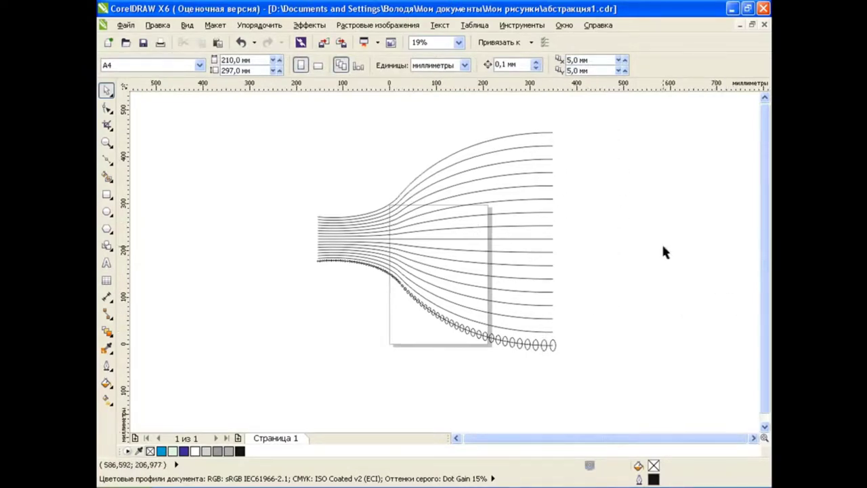
pyautogui.click(547, 240)
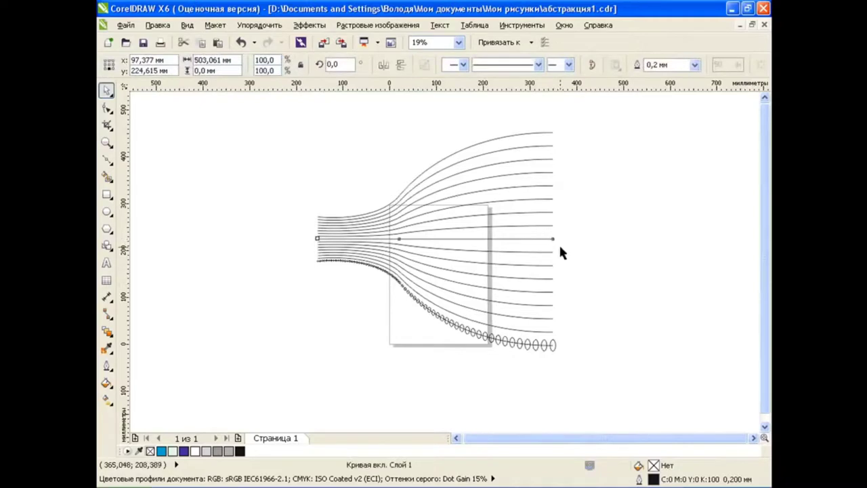
# - Move the leftmost small circle onto the left end of the middle horizontal curve
pyautogui.scroll(4, 298, 240)
pyautogui.click(379, 330)
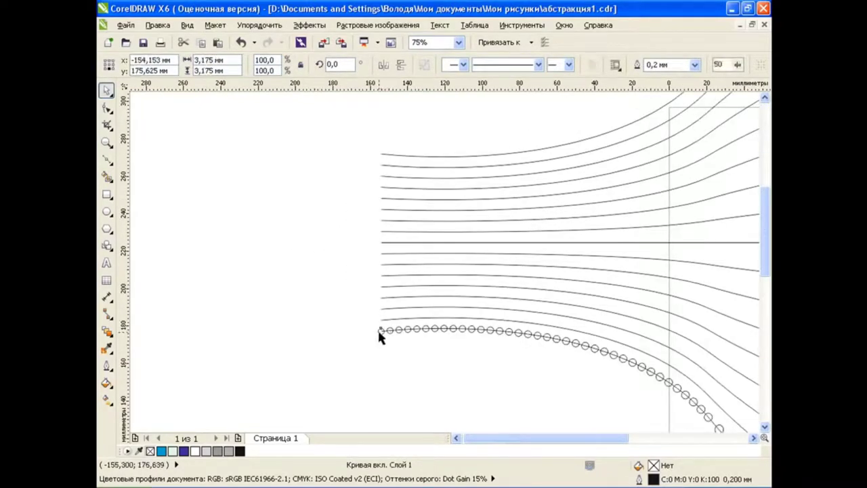
pyautogui.click(201, 42)
pyautogui.click(218, 42)
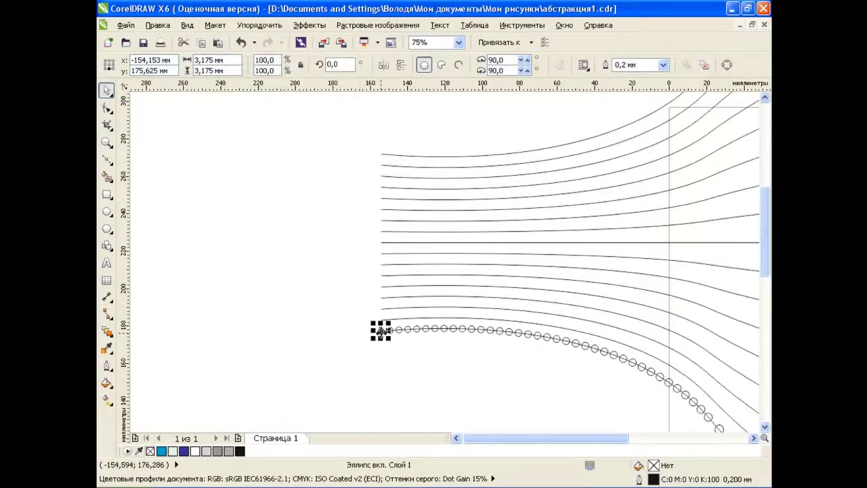
pyautogui.moveTo(381, 331)
pyautogui.mouseDown()
pyautogui.moveTo(381, 242)
pyautogui.moveTo(371, 247)
pyautogui.mouseUp()
pyautogui.scroll(4, 381, 242)
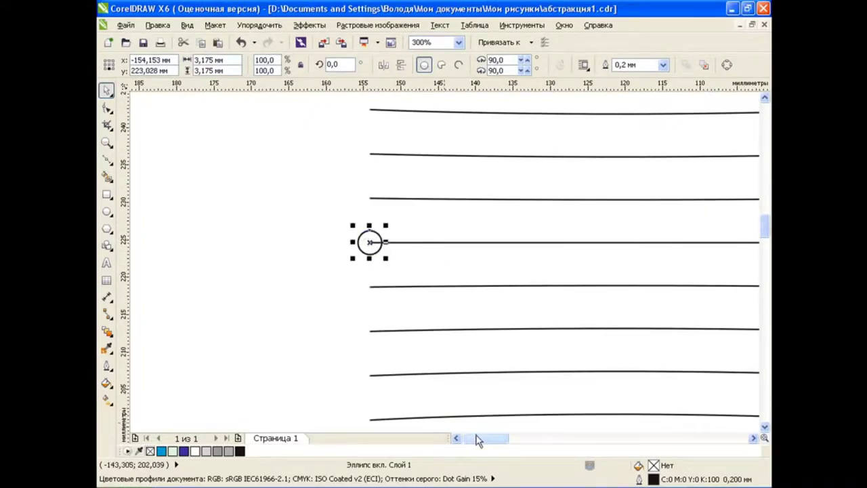
pyautogui.scroll(-2, 491, 265)
pyautogui.scroll(-2, 491, 265)
pyautogui.scroll(-1, 491, 265)
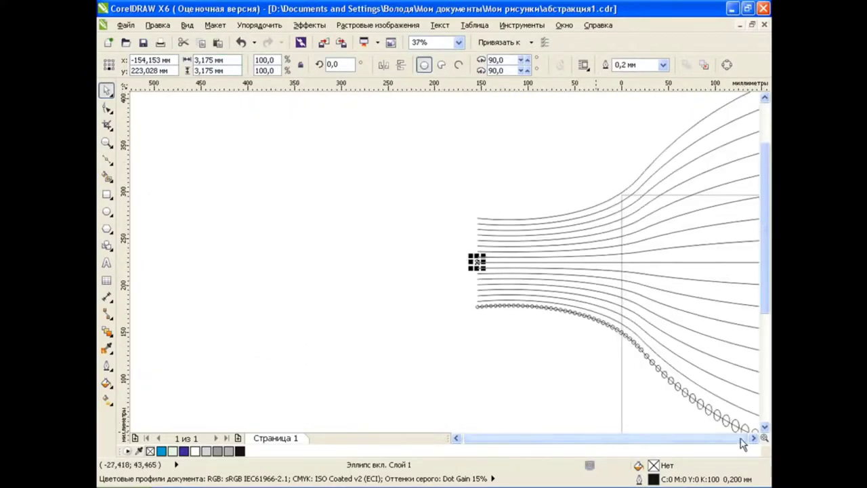
pyautogui.moveTo(603, 438); pyautogui.dragTo(743, 437)
pyautogui.moveTo(768, 276); pyautogui.dragTo(767, 316)
# - Copy the last ellipse of the lower row to the right end of the middle line
pyautogui.click(573, 396)
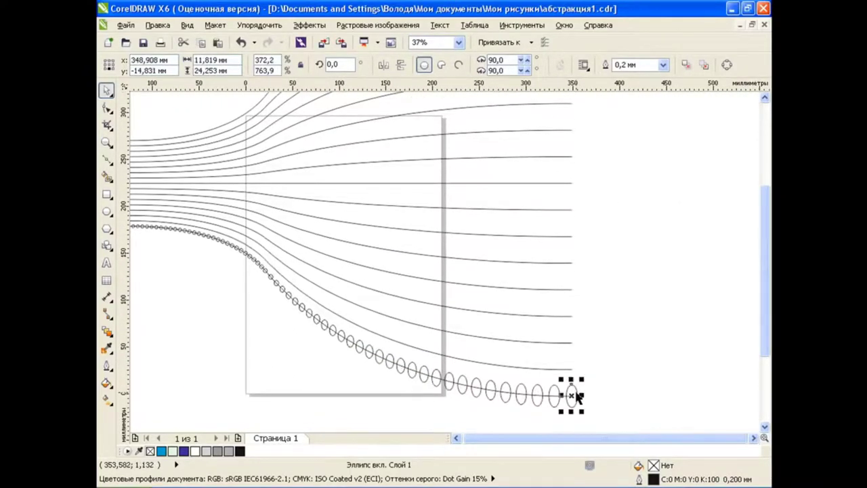
pyautogui.moveTo(573, 396); pyautogui.dragTo(571, 182)
pyautogui.click(264, 361)
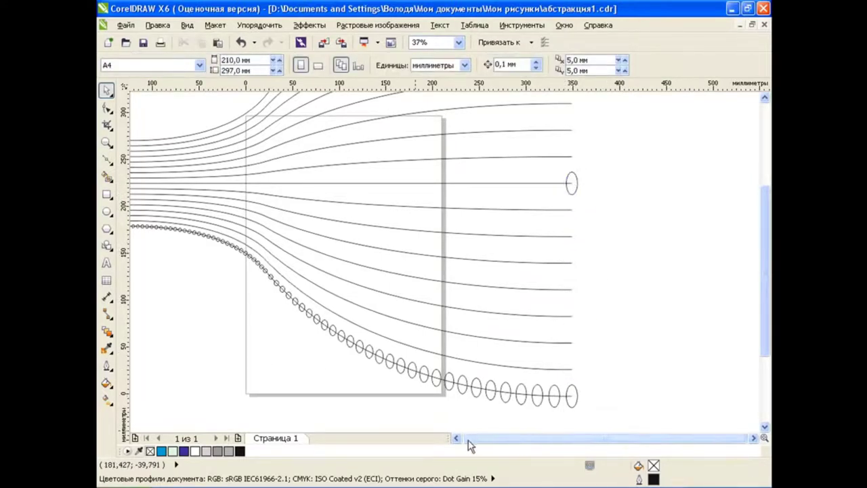
pyautogui.moveTo(599, 438); pyautogui.dragTo(474, 437)
pyautogui.click(754, 437)
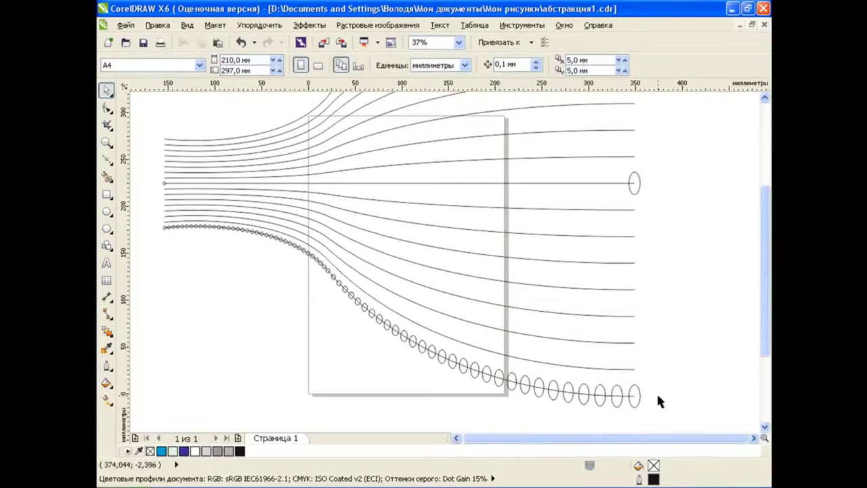
pyautogui.click(373, 278)
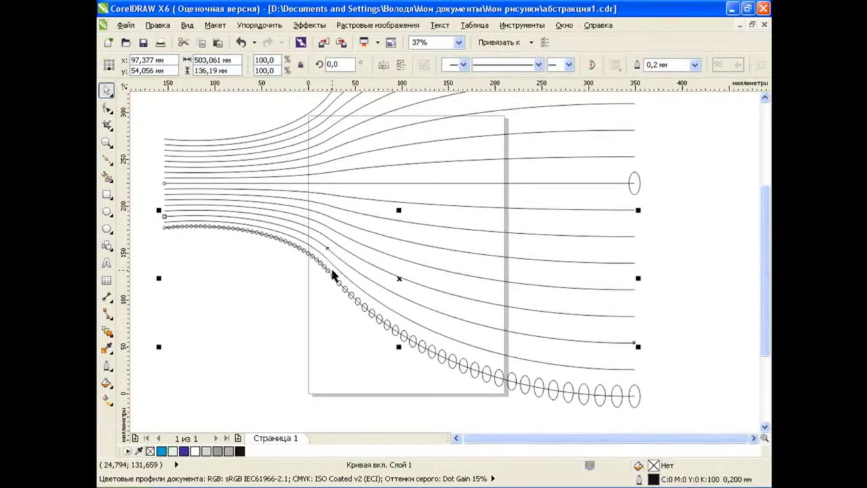
pyautogui.click(273, 364)
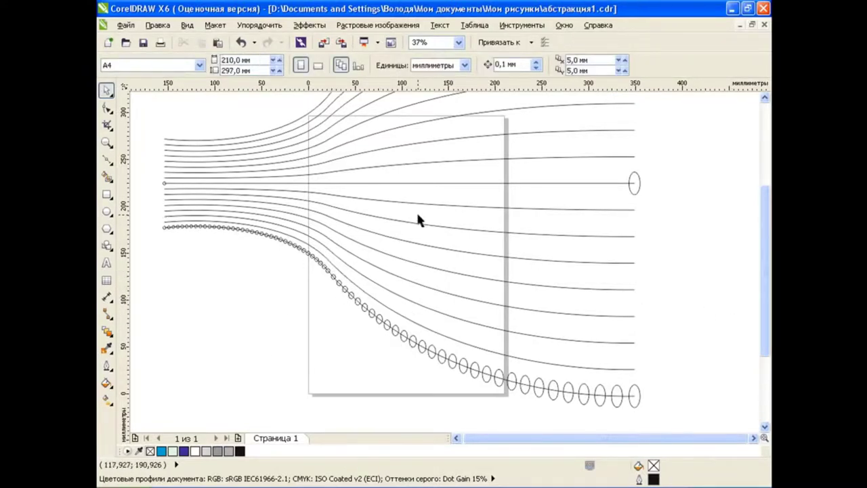
# - Inspect the small circles on the lower row, then select the horizontal centre line
pyautogui.scroll(-2, 418, 218)
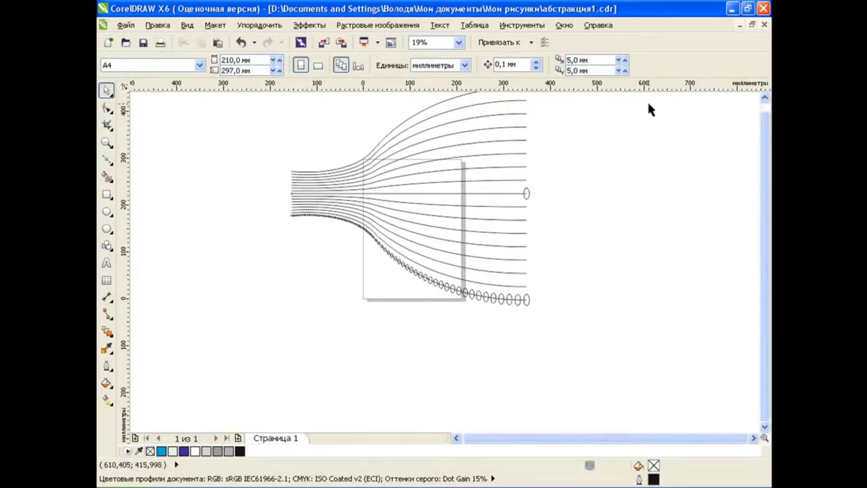
pyautogui.scroll(1, 762, 232)
pyautogui.scroll(2, 384, 323)
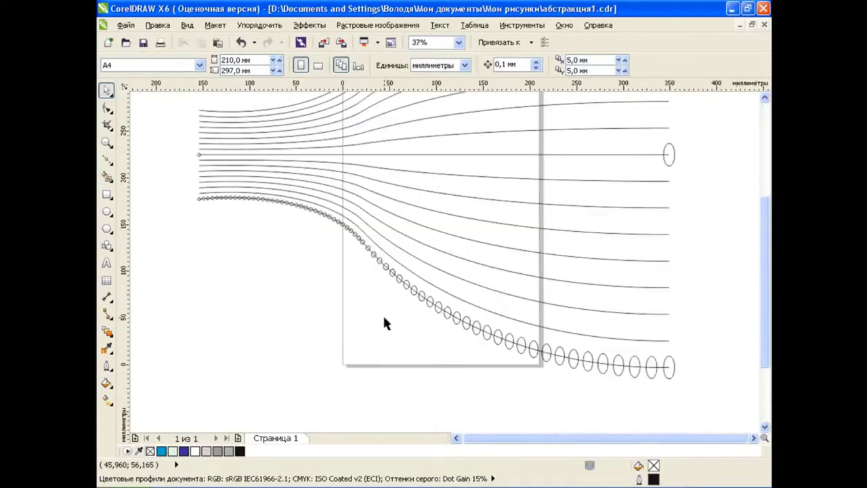
pyautogui.scroll(2, 363, 238)
pyautogui.click(360, 238)
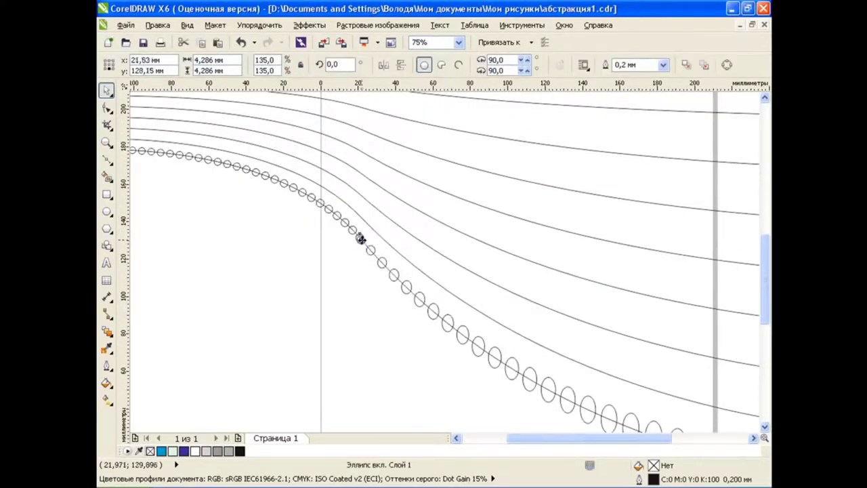
pyautogui.click(359, 293)
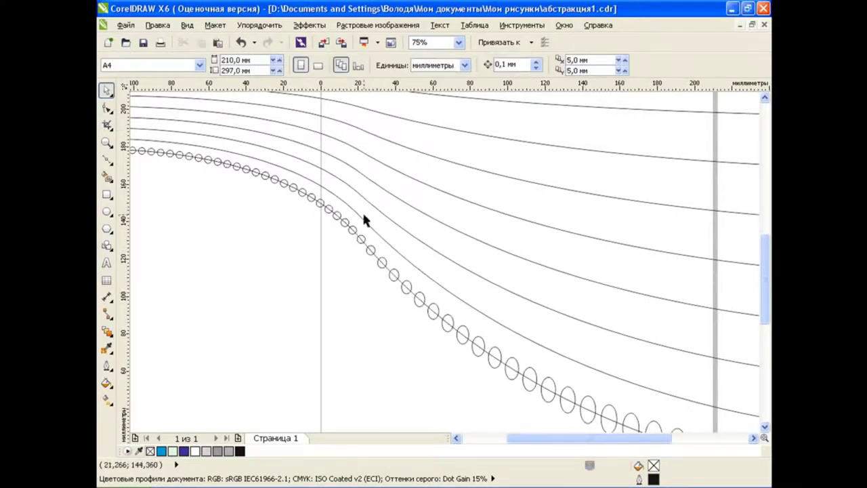
pyautogui.click(361, 237)
pyautogui.click(340, 294)
pyautogui.scroll(-2, 345, 289)
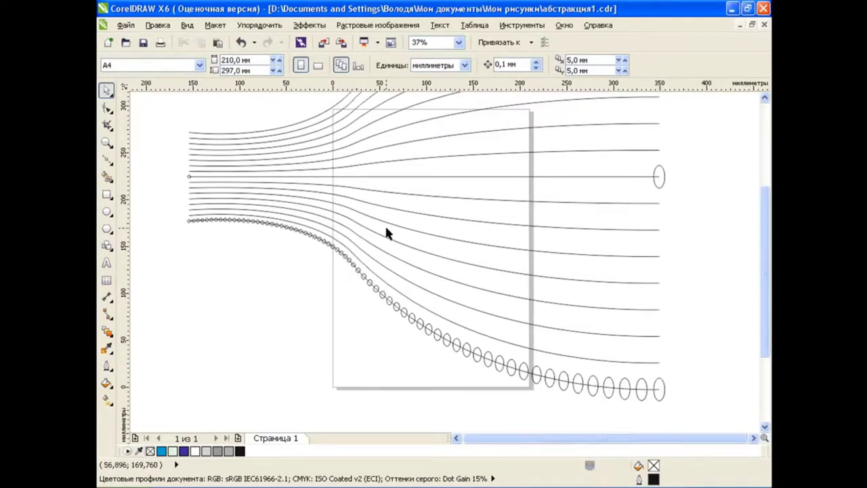
pyautogui.scroll(1, 765, 271)
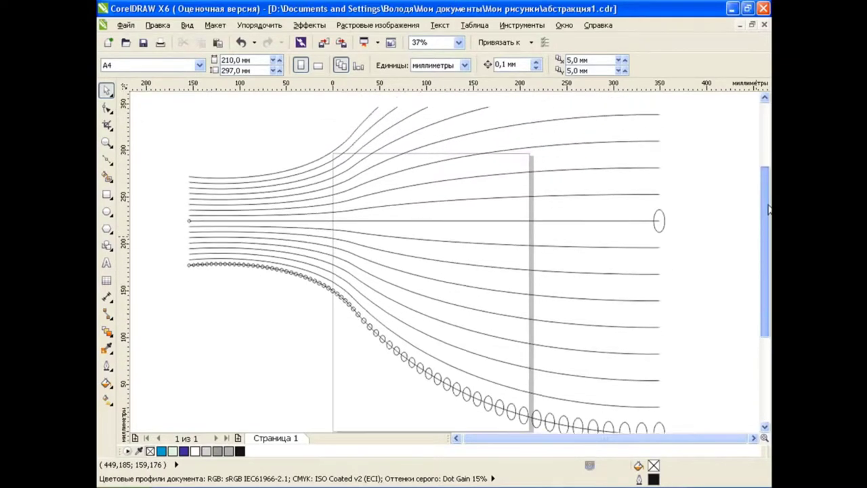
pyautogui.click(588, 221)
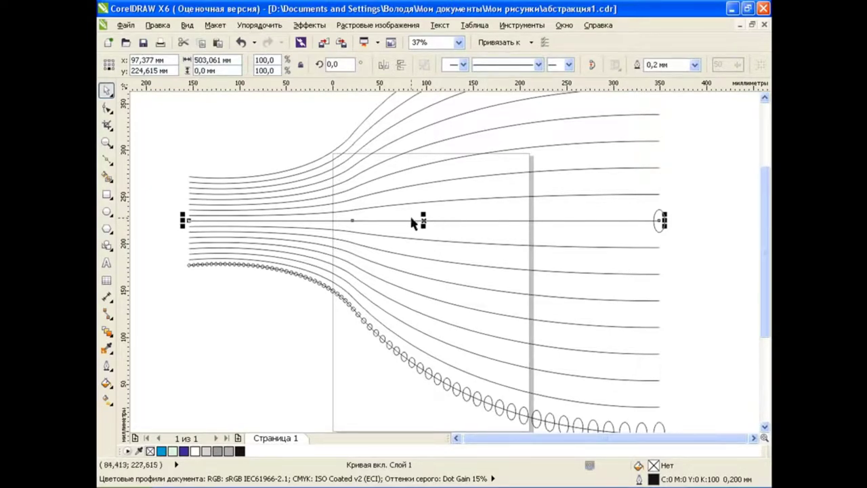
# - Blend the small left ellipse into the large right ellipse along the middle line with 64 steps
pyautogui.press('Escape')
pyautogui.click(106, 330)
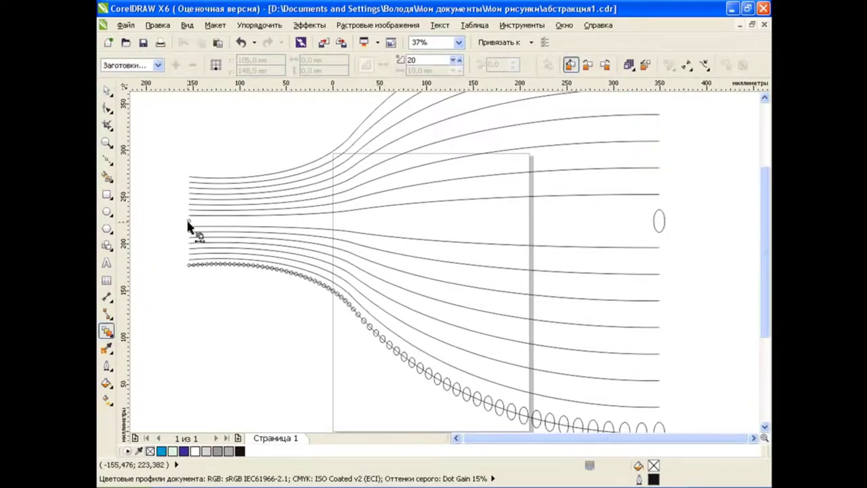
pyautogui.moveTo(189, 221); pyautogui.dragTo(658, 221)
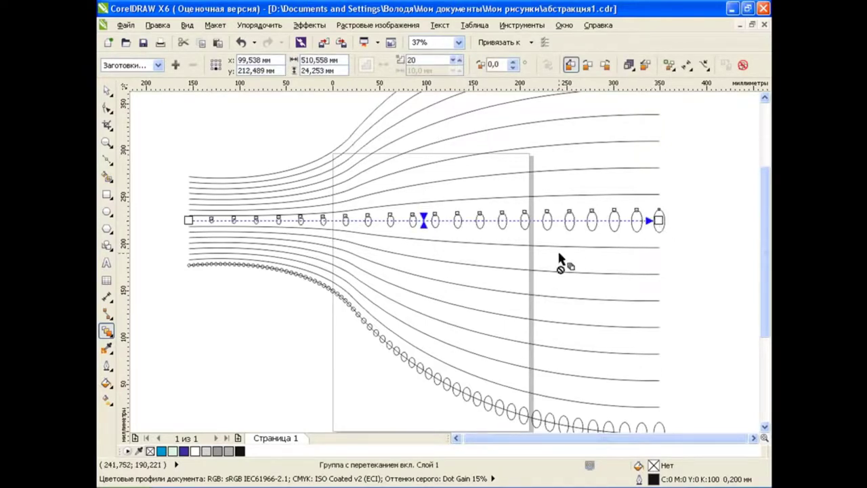
pyautogui.click(427, 59)
pyautogui.write('6')
pyautogui.press('Return')
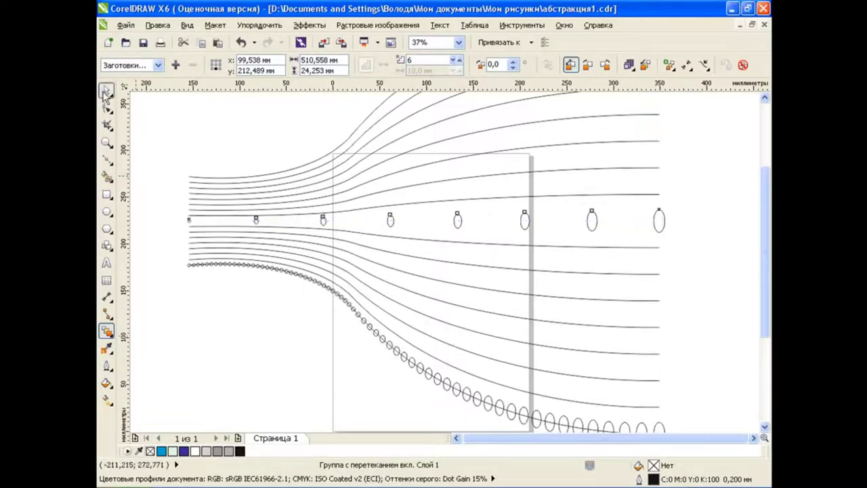
pyautogui.click(105, 92)
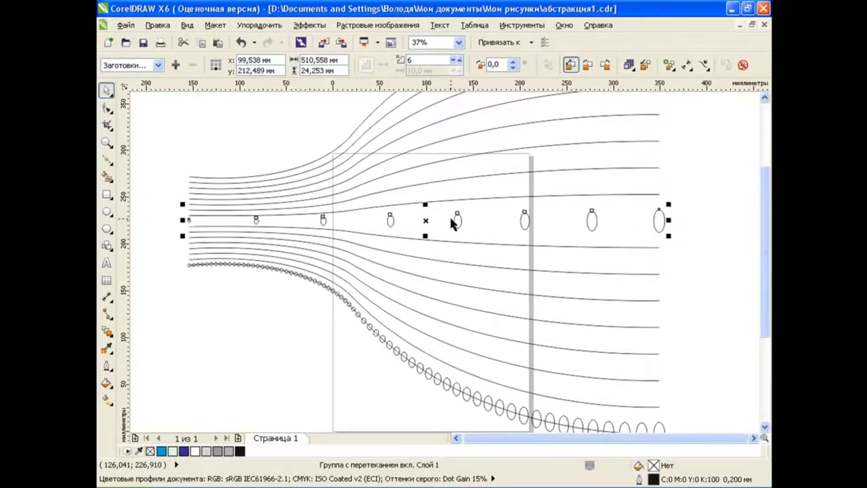
pyautogui.write('3')
pyautogui.press('Return')
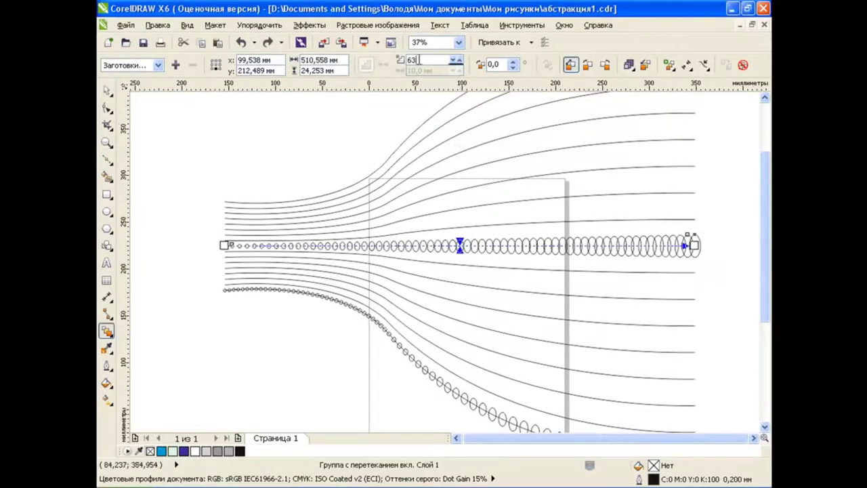
pyautogui.doubleClick(416, 61)
pyautogui.write('64')
pyautogui.press('Return')
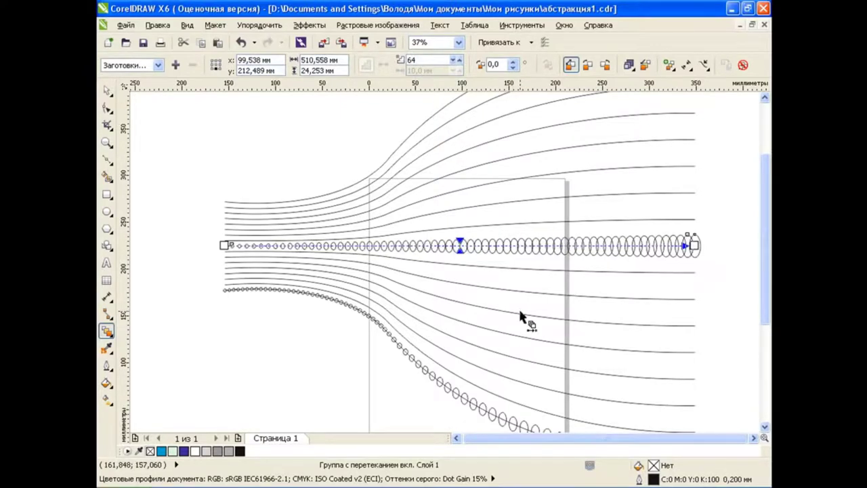
# - Shift the blend spacing toward the small end and narrow the end ellipse to 7.4 mm
pyautogui.moveTo(459, 247); pyautogui.dragTo(447, 246)
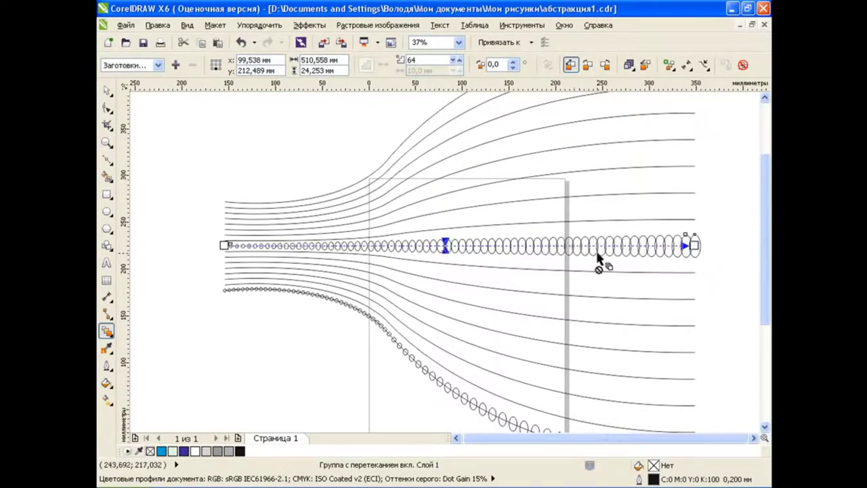
pyautogui.click(724, 255)
pyautogui.click(694, 248)
pyautogui.press('space')
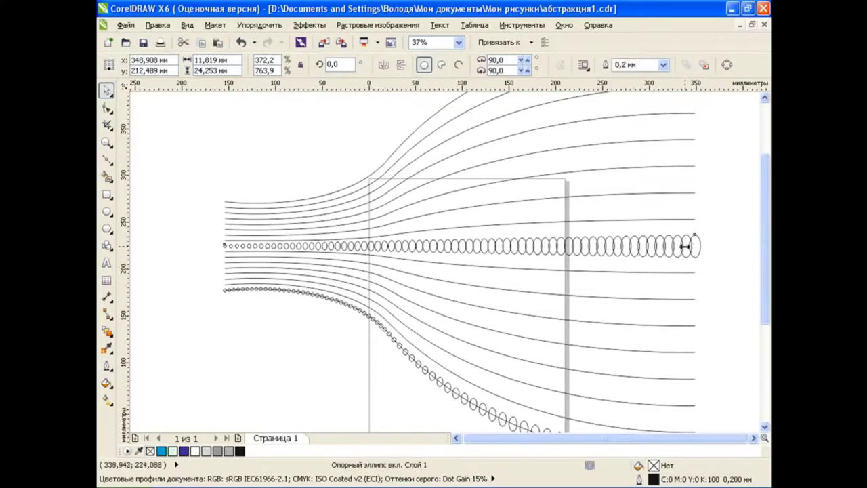
pyautogui.moveTo(684, 245); pyautogui.dragTo(688, 246)
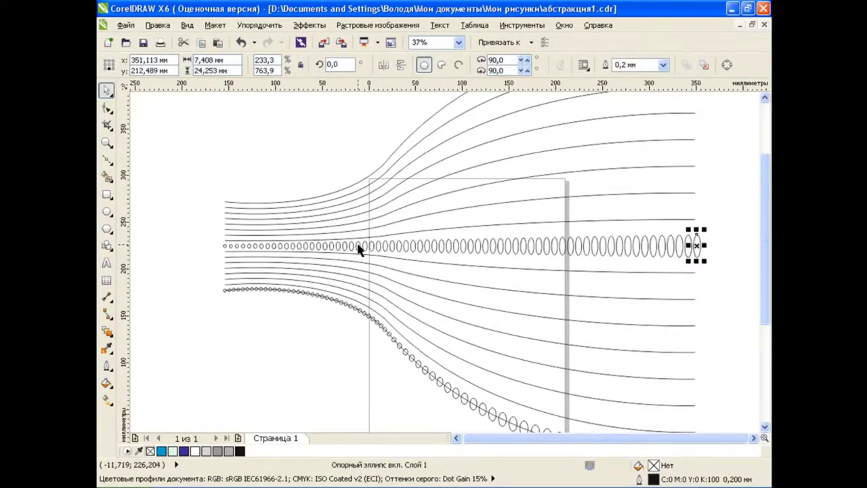
pyautogui.click(331, 342)
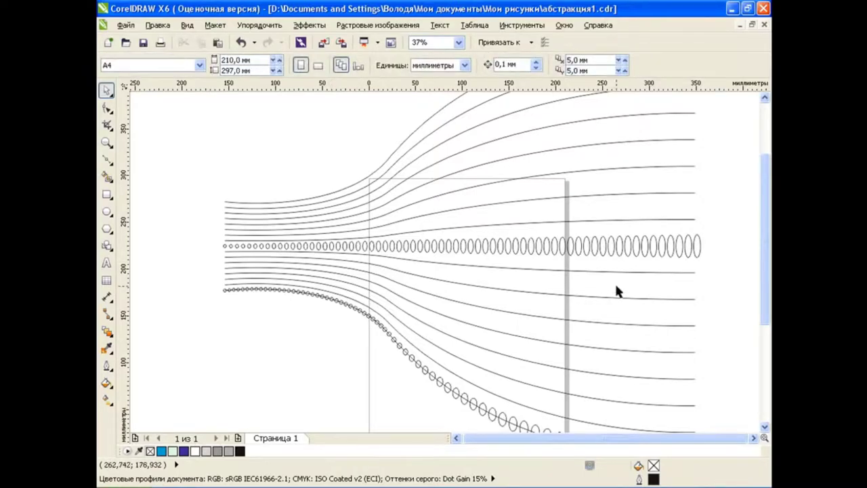
pyautogui.scroll(-2, 763, 281)
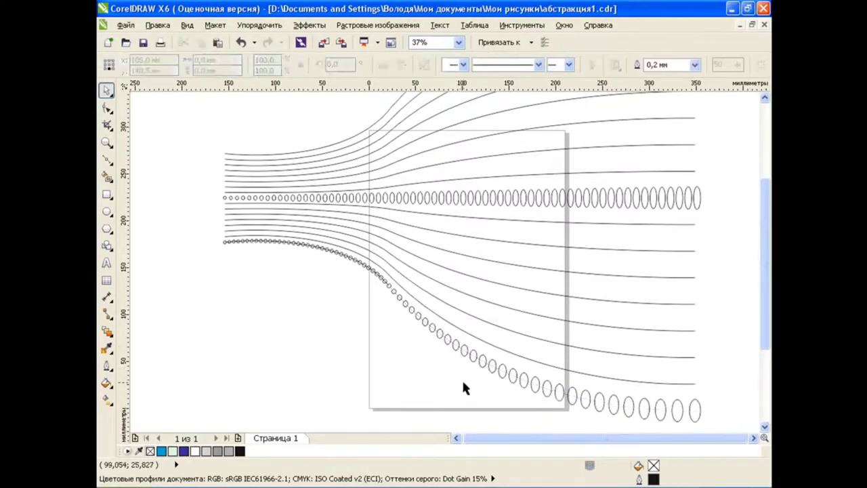
# - Combine the lower blend into one curve and place it along the top of the upper fan
pyautogui.scroll(2, 370, 279)
pyautogui.scroll(-4, 531, 273)
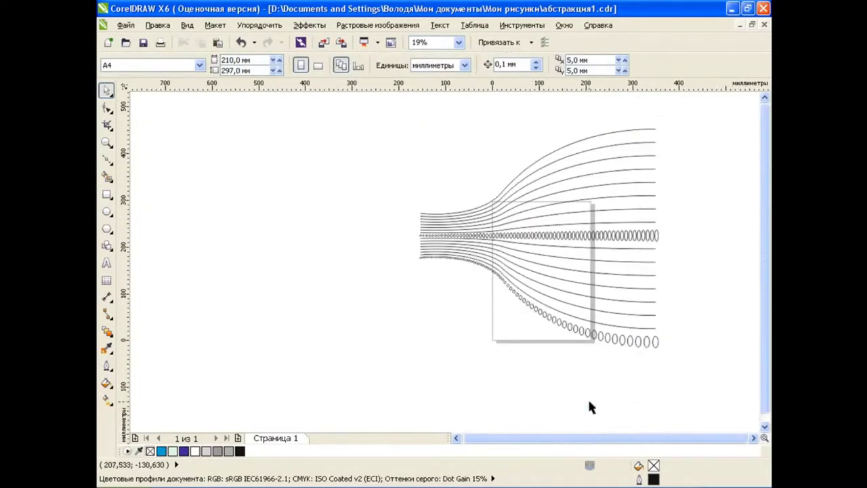
pyautogui.moveTo(526, 256); pyautogui.dragTo(528, 333)
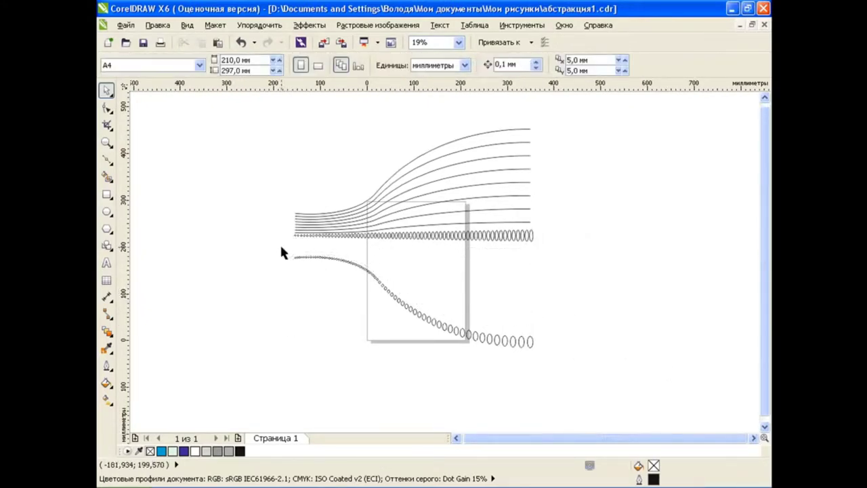
pyautogui.moveTo(279, 243); pyautogui.dragTo(552, 368)
pyautogui.click(502, 66)
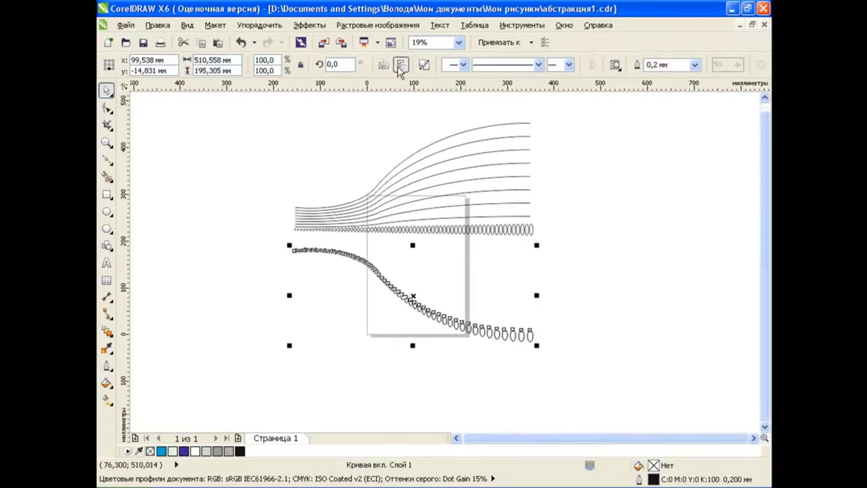
pyautogui.moveTo(412, 296); pyautogui.dragTo(413, 481)
pyautogui.moveTo(492, 431); pyautogui.dragTo(492, 126)
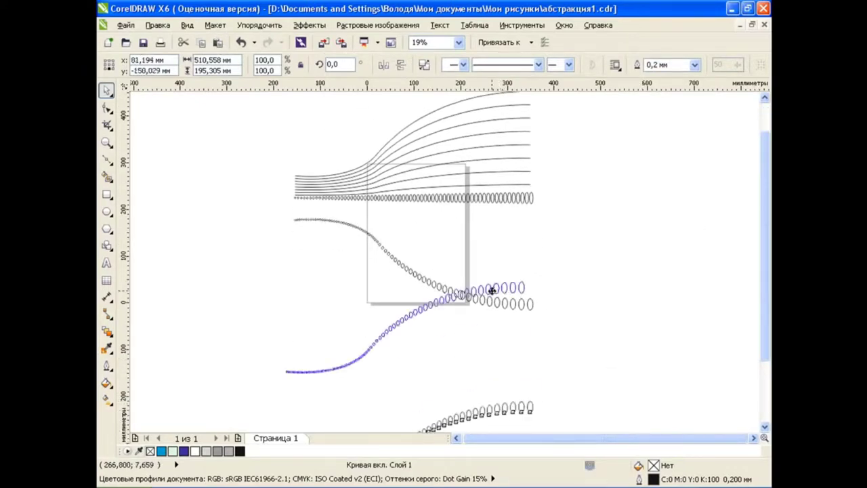
# - Break the lower blend group into separate objects and marquee-select the straight ellipse row
pyautogui.click(604, 230)
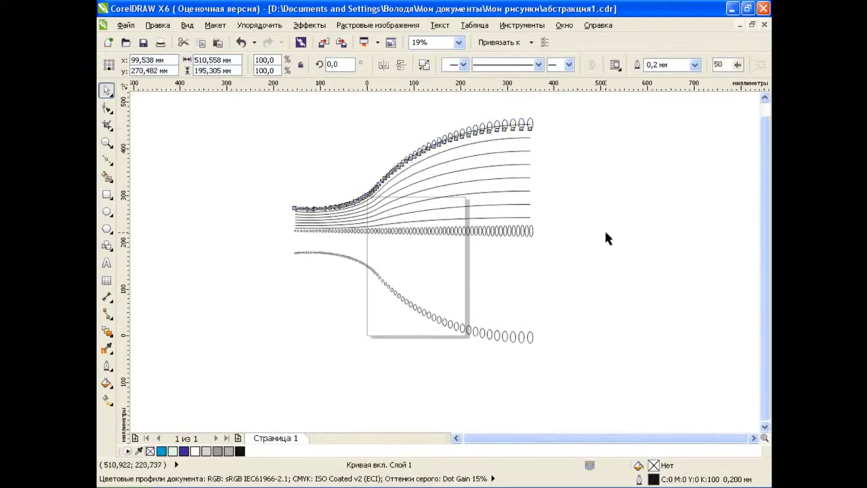
pyautogui.click(493, 234)
pyautogui.click(260, 25)
pyautogui.click(308, 170)
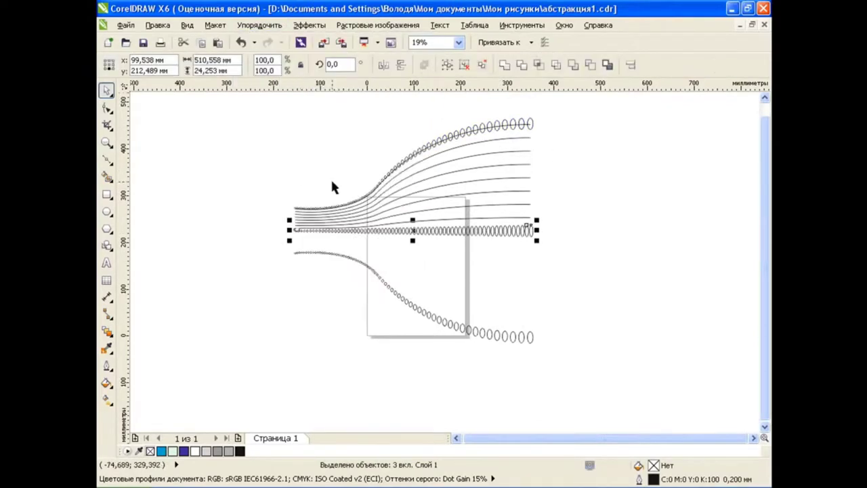
pyautogui.click(577, 232)
pyautogui.moveTo(561, 219); pyautogui.dragTo(283, 239)
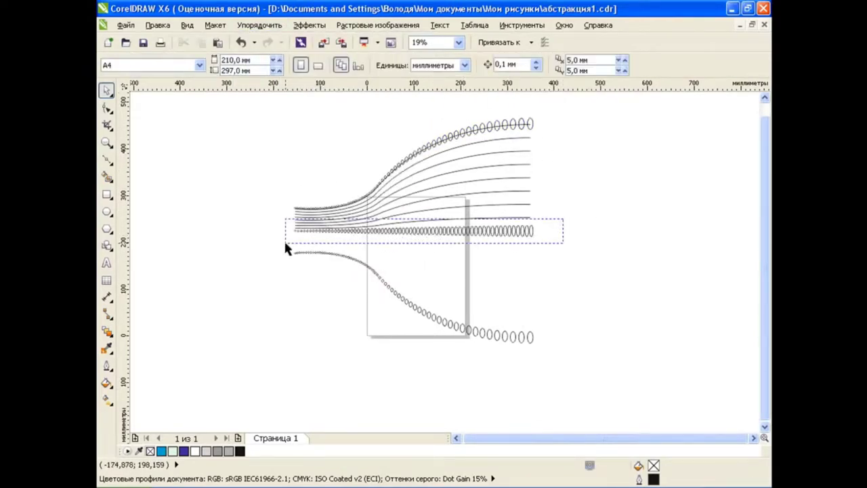
pyautogui.click(582, 287)
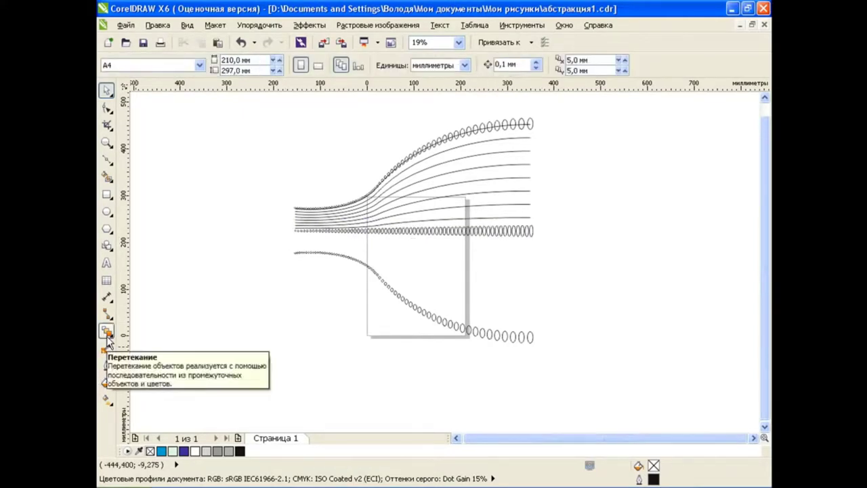
# - Blend the straight ellipse row into the lower curve with 6 steps
pyautogui.click(106, 330)
pyautogui.moveTo(440, 232); pyautogui.dragTo(428, 313)
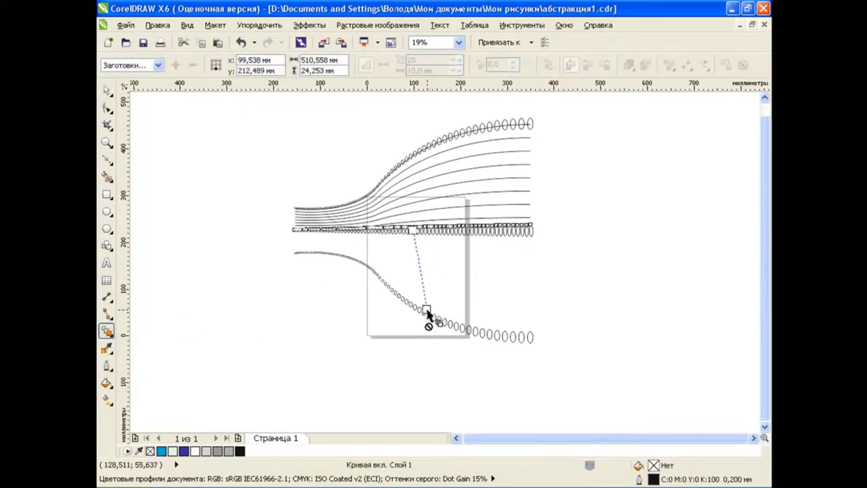
pyautogui.scroll(1, 549, 288)
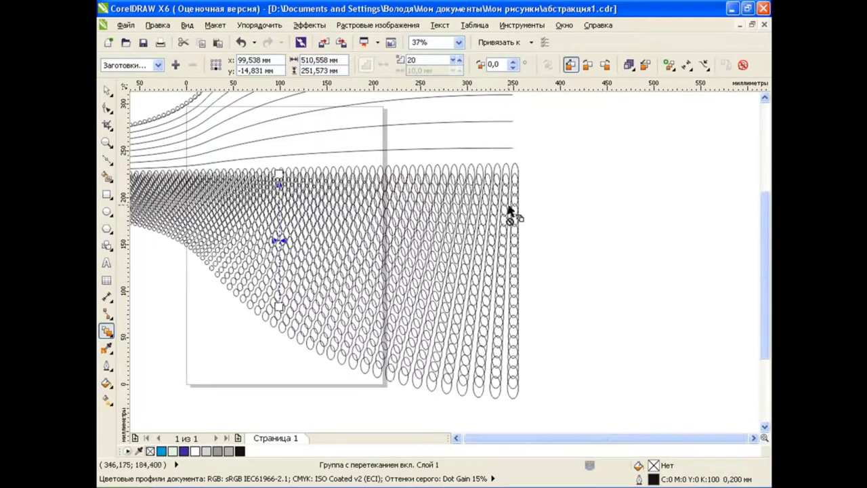
pyautogui.click(456, 438)
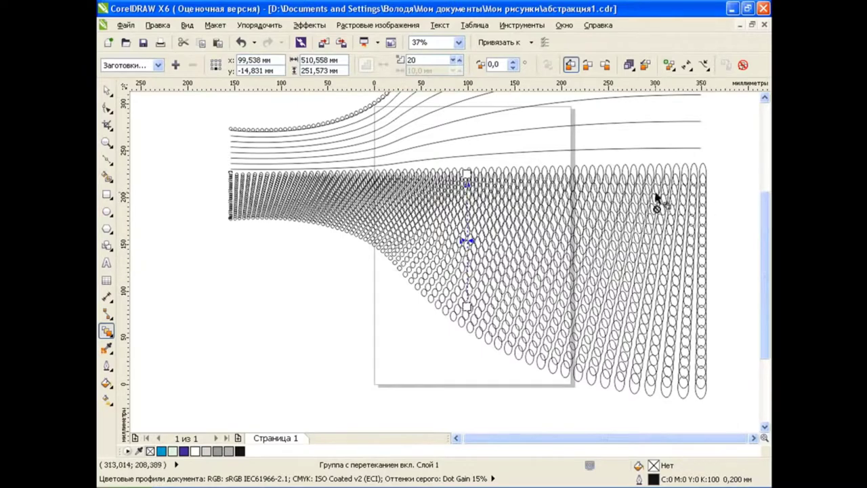
pyautogui.click(753, 439)
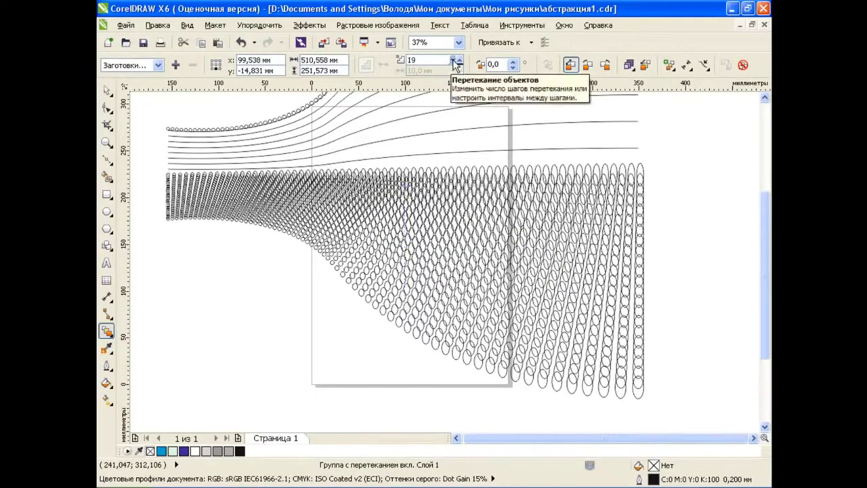
pyautogui.click(454, 62)
pyautogui.click(454, 62)
pyautogui.click(454, 63)
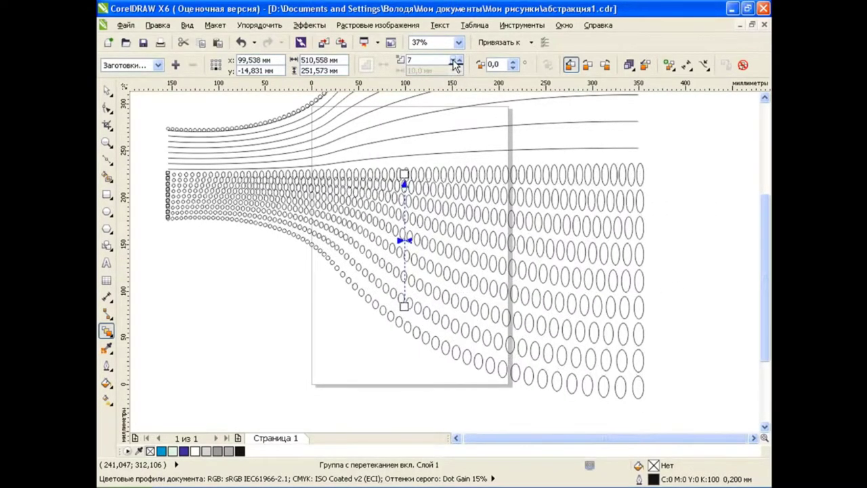
pyautogui.click(454, 62)
pyautogui.click(454, 62)
pyautogui.click(456, 59)
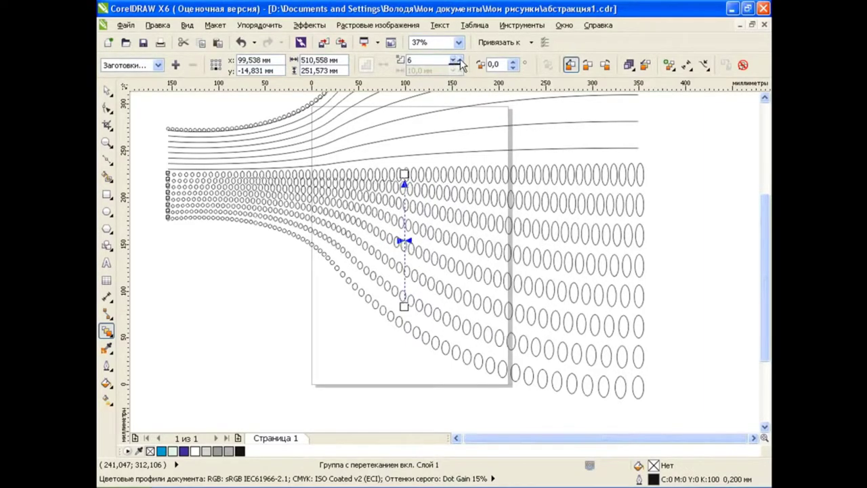
# - Shift the blend rows' spacing toward the bottom and slightly adjust object and colour acceleration
pyautogui.moveTo(409, 251); pyautogui.dragTo(404, 188)
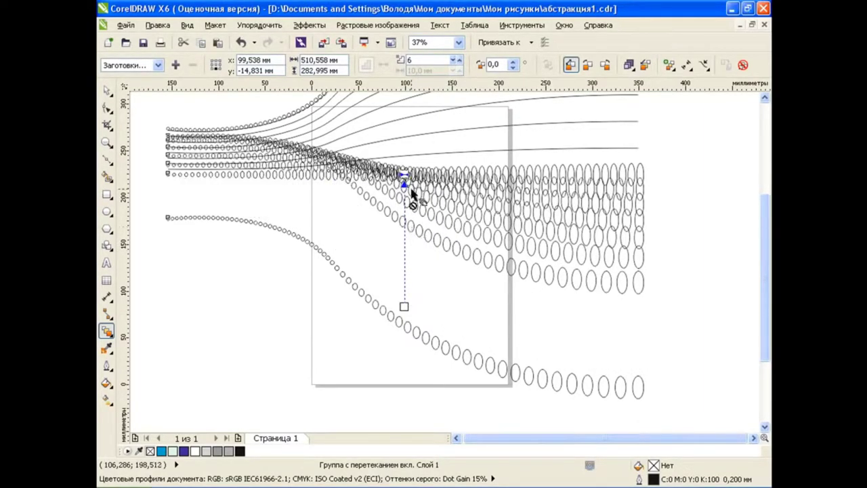
pyautogui.hotkey('ctrl', 'z')
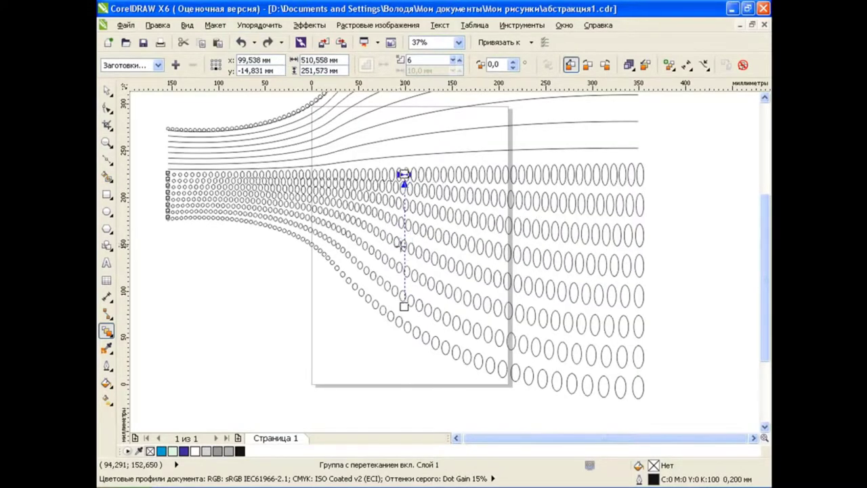
pyautogui.moveTo(403, 175); pyautogui.dragTo(404, 223)
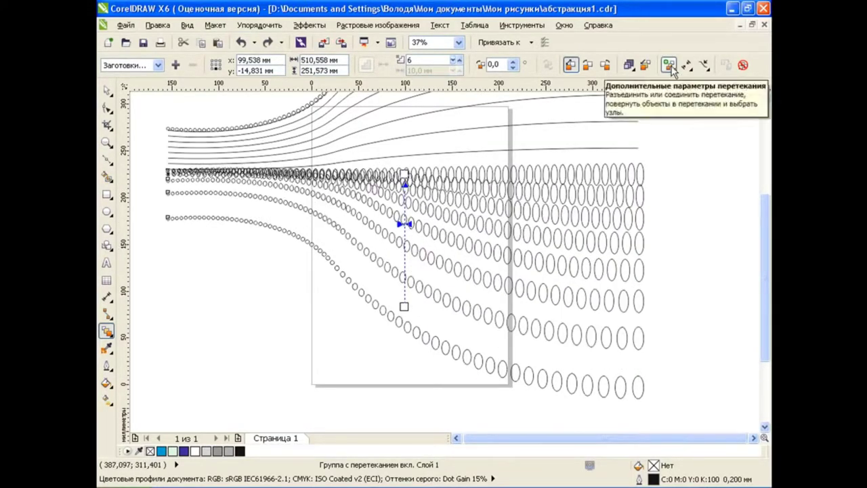
pyautogui.click(629, 64)
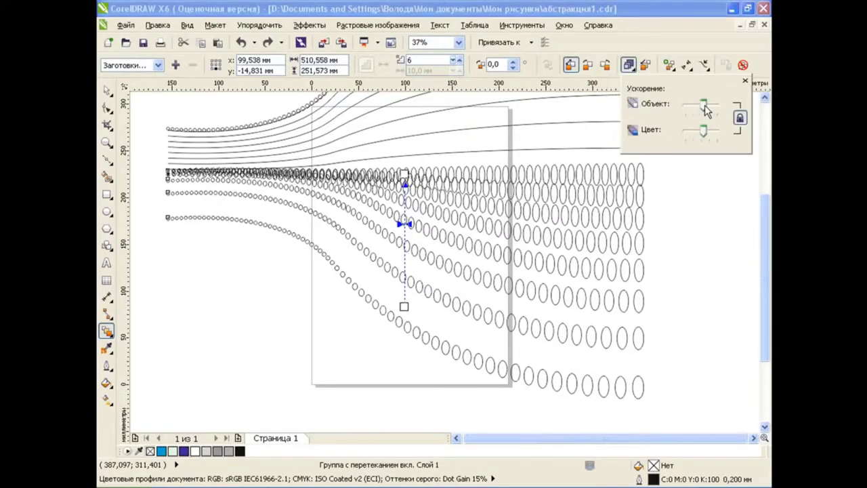
pyautogui.moveTo(704, 107); pyautogui.dragTo(703, 110)
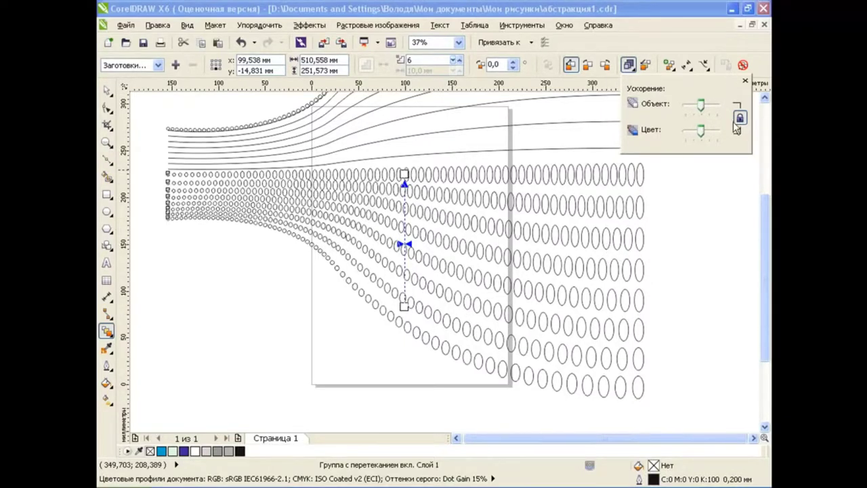
# - Squash the blend's top ellipse row to about 70% of its height
pyautogui.press('space')
pyautogui.click(249, 270)
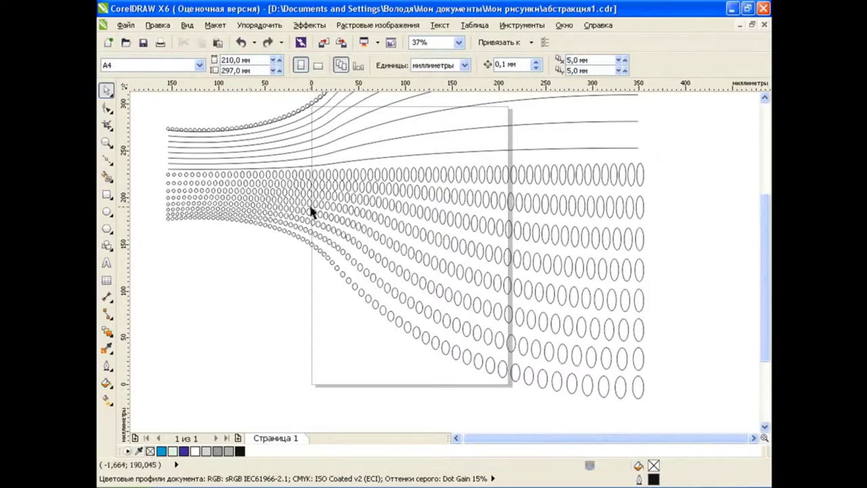
pyautogui.click(416, 179)
pyautogui.moveTo(405, 190); pyautogui.dragTo(405, 188)
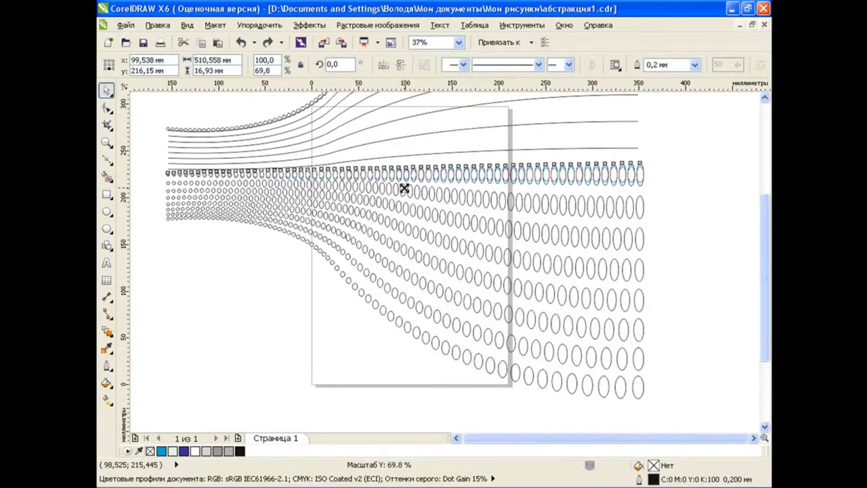
pyautogui.moveTo(404, 188); pyautogui.dragTo(404, 188)
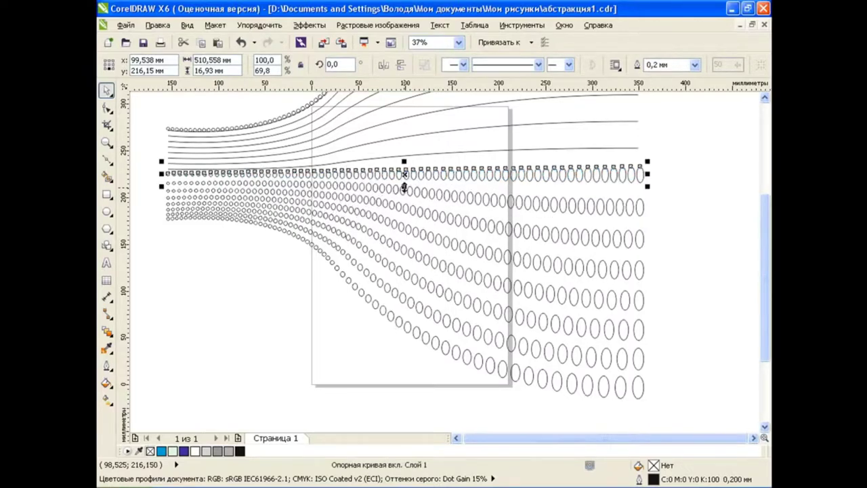
# - Reselect the blend group and adjust its object acceleration slightly
pyautogui.click(399, 206)
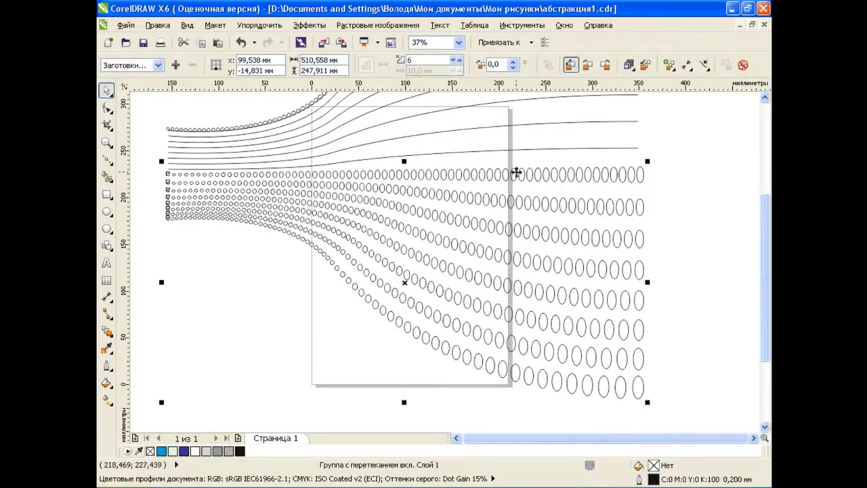
pyautogui.click(615, 174)
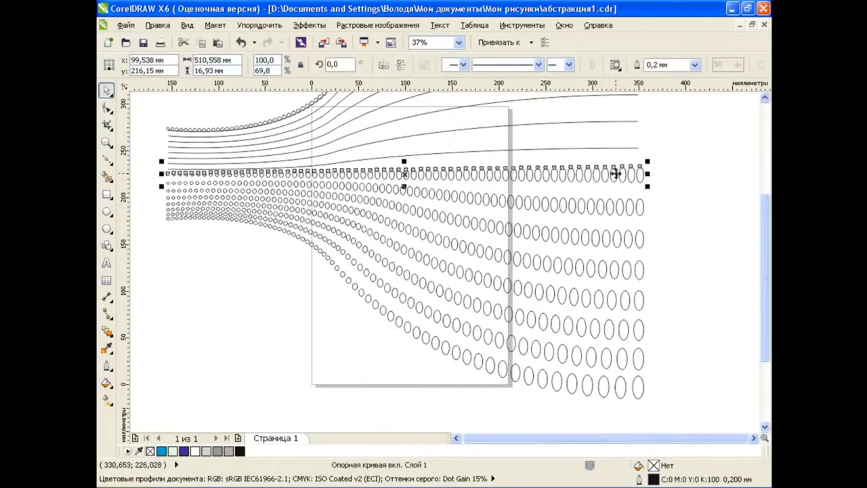
pyautogui.click(615, 245)
pyautogui.click(628, 64)
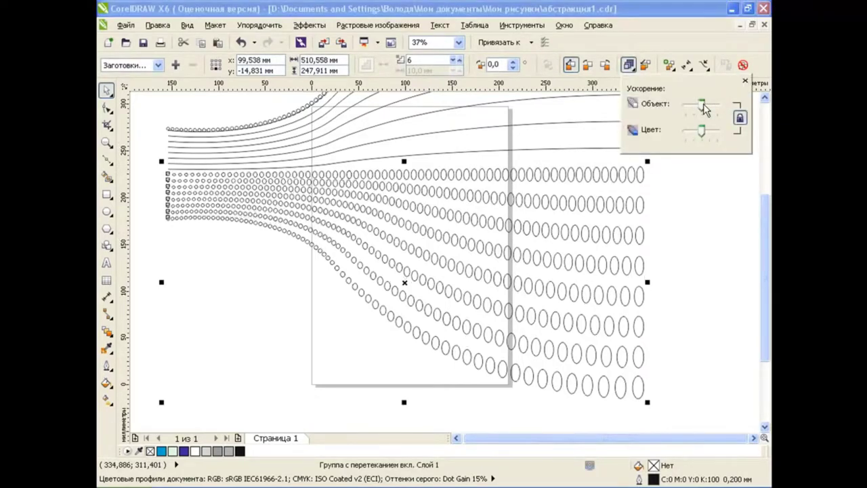
pyautogui.moveTo(704, 109); pyautogui.dragTo(705, 108)
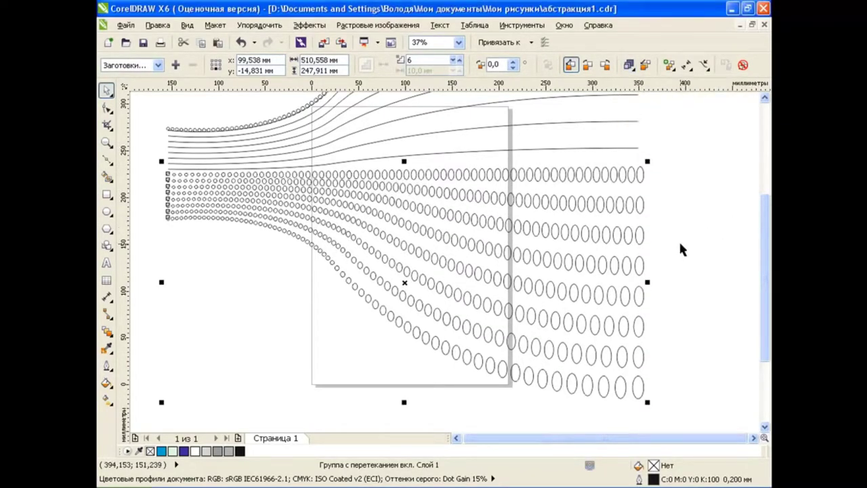
pyautogui.scroll(3, 765, 217)
pyautogui.scroll(2, 766, 208)
pyautogui.scroll(-1, 665, 225)
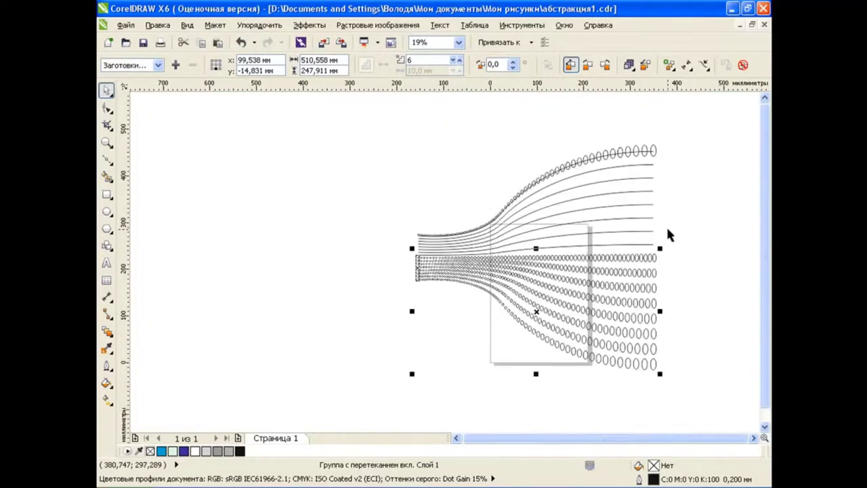
# - Break the oval-row blend group apart so the thin fan lines disappear
pyautogui.click(753, 438)
pyautogui.click(751, 439)
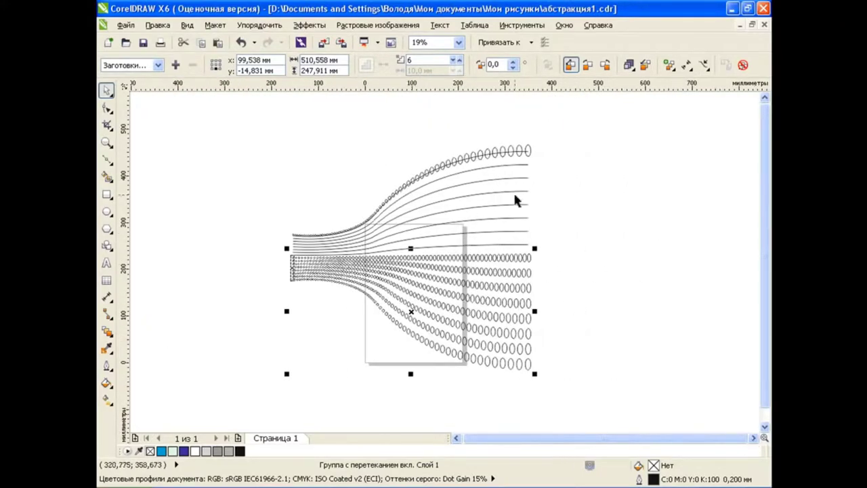
pyautogui.click(553, 186)
pyautogui.click(503, 280)
pyautogui.click(214, 25)
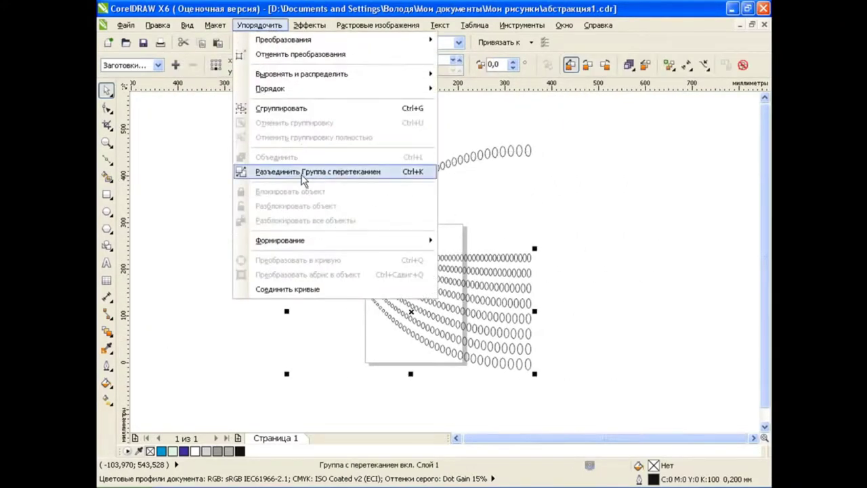
pyautogui.click(291, 172)
pyautogui.click(528, 295)
pyautogui.click(582, 265)
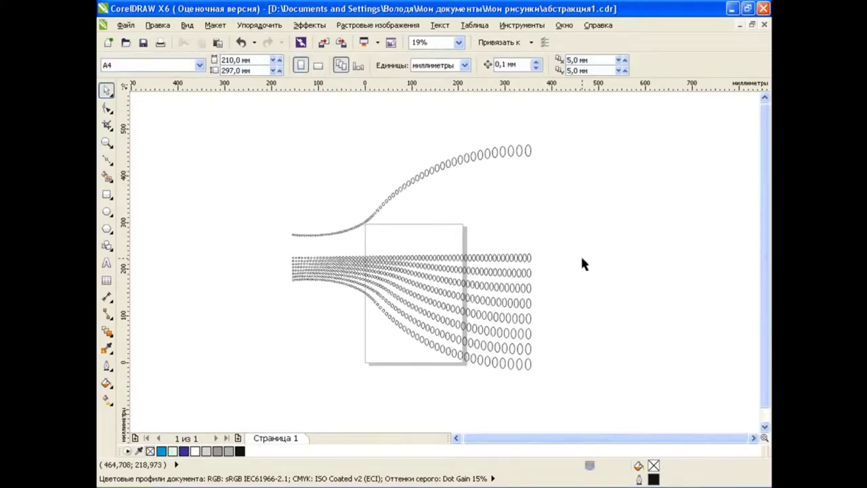
pyautogui.scroll(2, 459, 176)
# - Nudge the ellipse row left, then try and undo a top-curve-to-lower-curves blend
pyautogui.moveTo(508, 441); pyautogui.dragTo(458, 442)
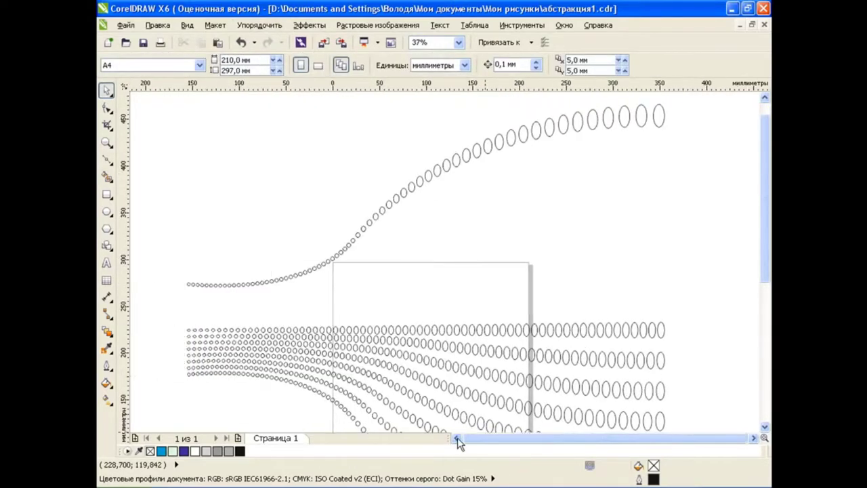
pyautogui.click(106, 330)
pyautogui.moveTo(442, 181); pyautogui.dragTo(434, 325)
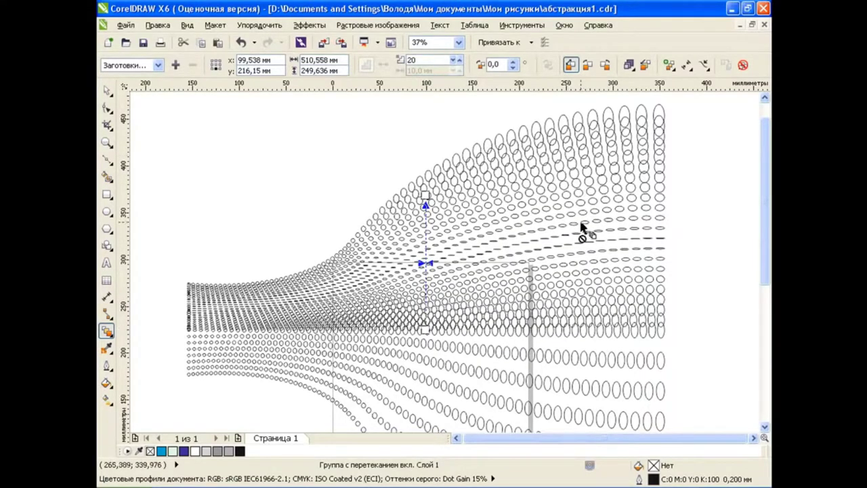
pyautogui.hotkey('ctrl', 'z')
pyautogui.press('space')
# - Move the straight ellipse row up beneath the upper curved dot row
pyautogui.click(425, 176)
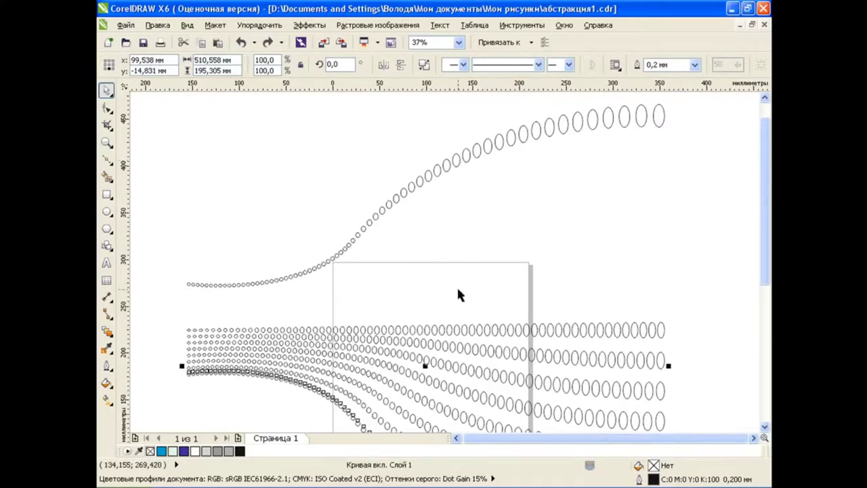
pyautogui.click(427, 173)
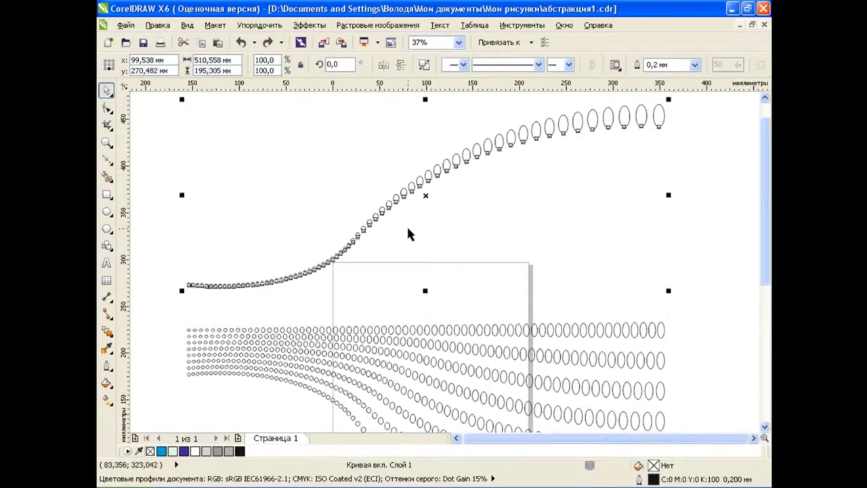
pyautogui.click(457, 330)
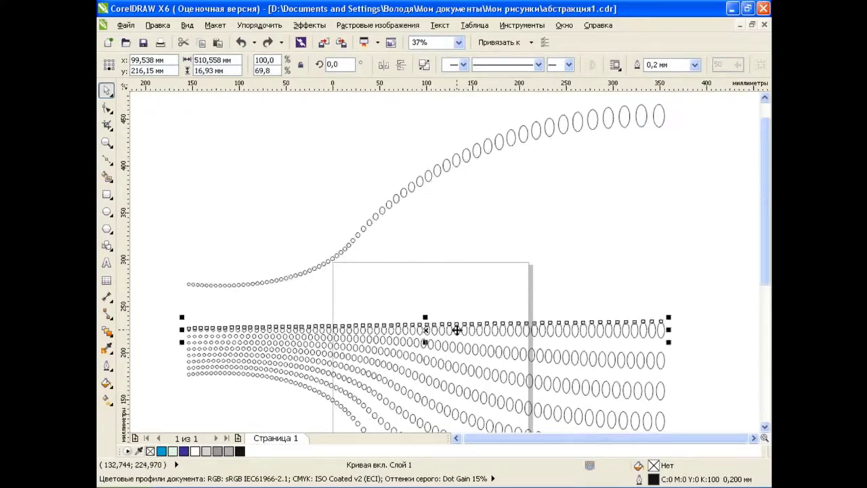
pyautogui.click(401, 65)
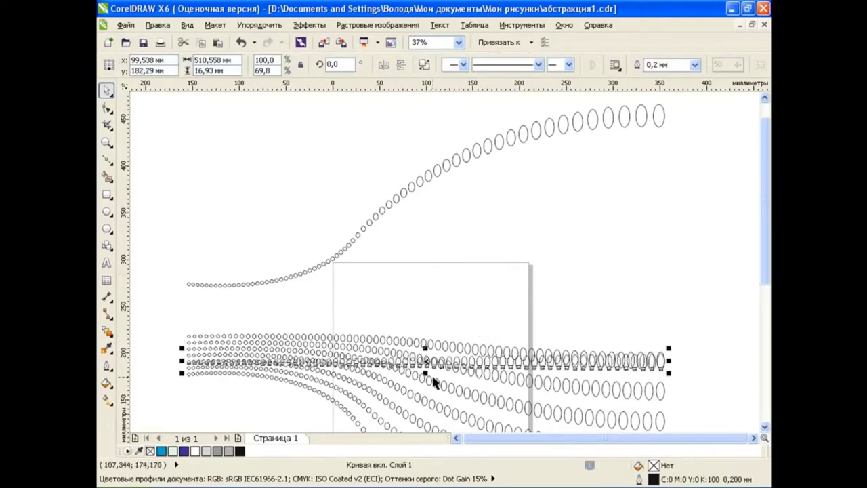
pyautogui.moveTo(430, 366); pyautogui.dragTo(425, 330)
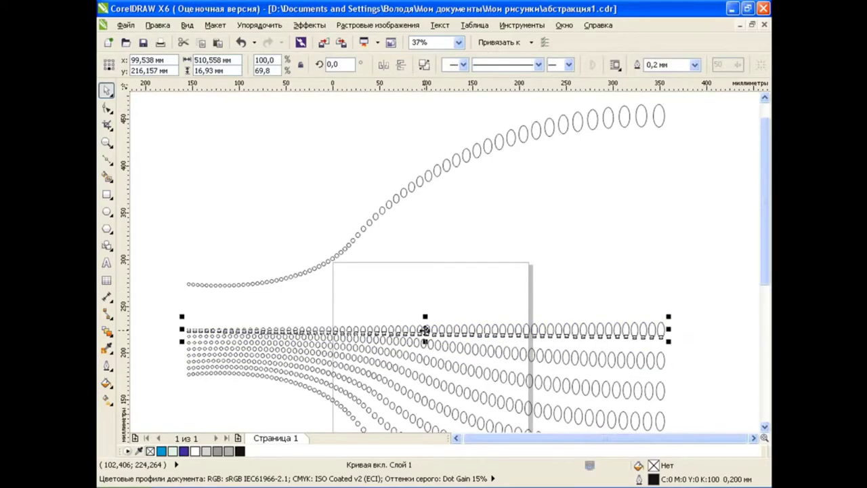
pyautogui.click(245, 214)
# - Blend the top dot curve into the straight ellipse row with 6 steps
pyautogui.click(106, 331)
pyautogui.moveTo(424, 196); pyautogui.dragTo(425, 330)
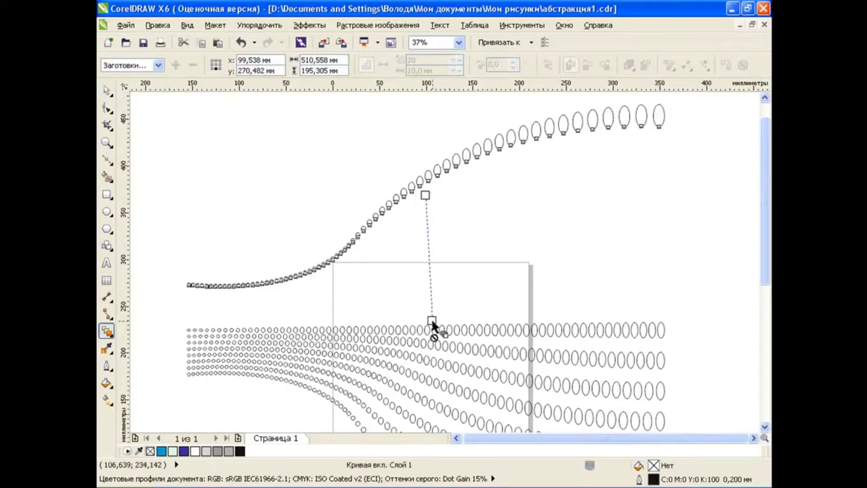
pyautogui.doubleClick(424, 60)
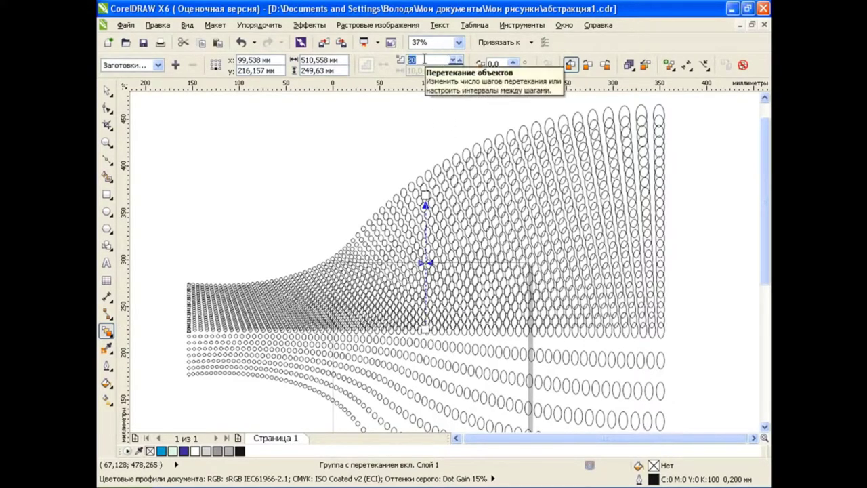
pyautogui.write('6')
pyautogui.press('Return')
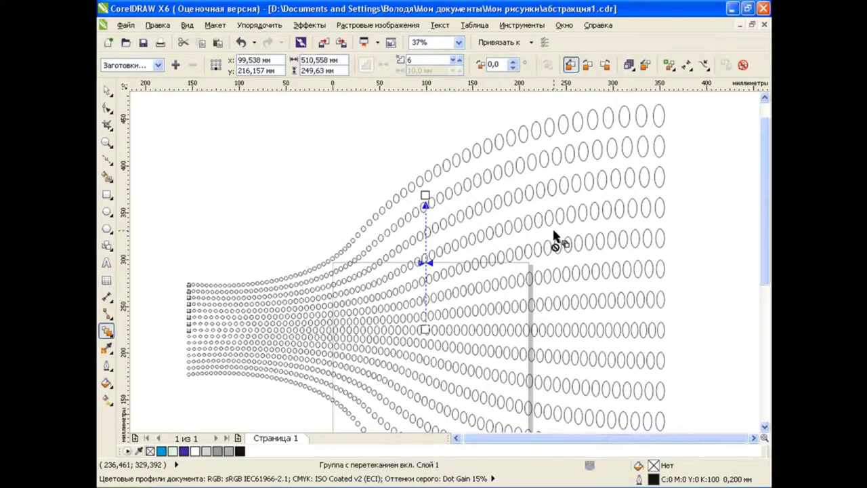
# - Break the new blend apart into separate dotted curves
pyautogui.press('space')
pyautogui.click(449, 192)
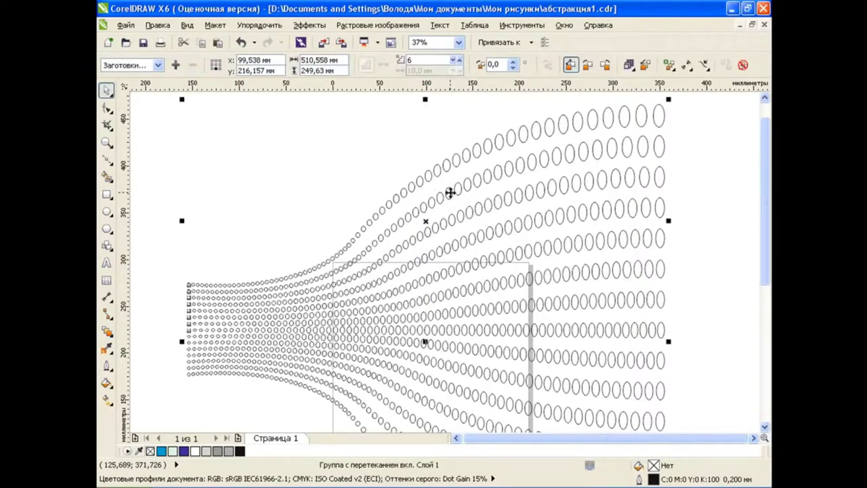
pyautogui.click(259, 24)
pyautogui.click(298, 171)
pyautogui.click(404, 191)
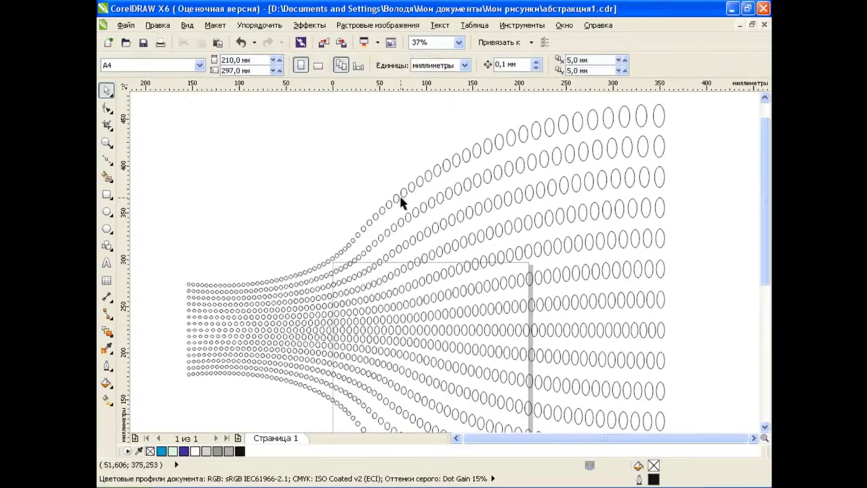
pyautogui.scroll(-2, 547, 225)
# - Draw a square over the whole dot fan and give it a radial fountain fill
pyautogui.click(754, 437)
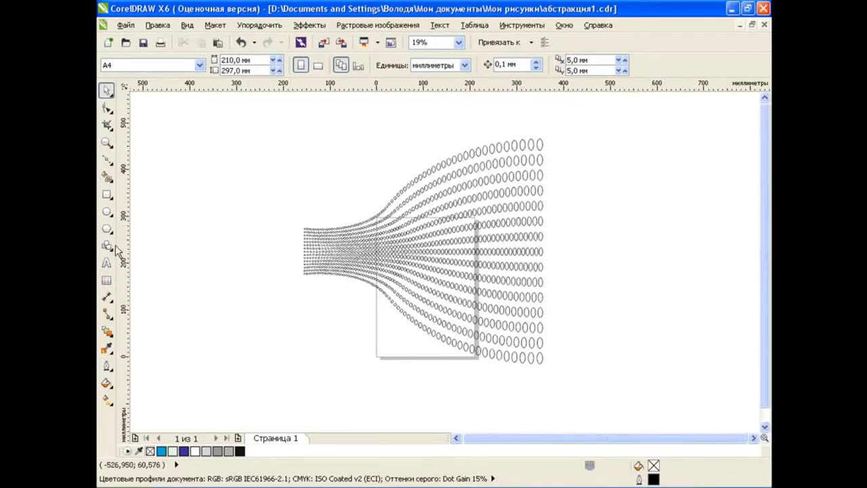
pyautogui.click(106, 195)
pyautogui.moveTo(556, 133)
pyautogui.mouseDown()
pyautogui.moveTo(447, 178)
pyautogui.moveTo(297, 370)
pyautogui.mouseUp()
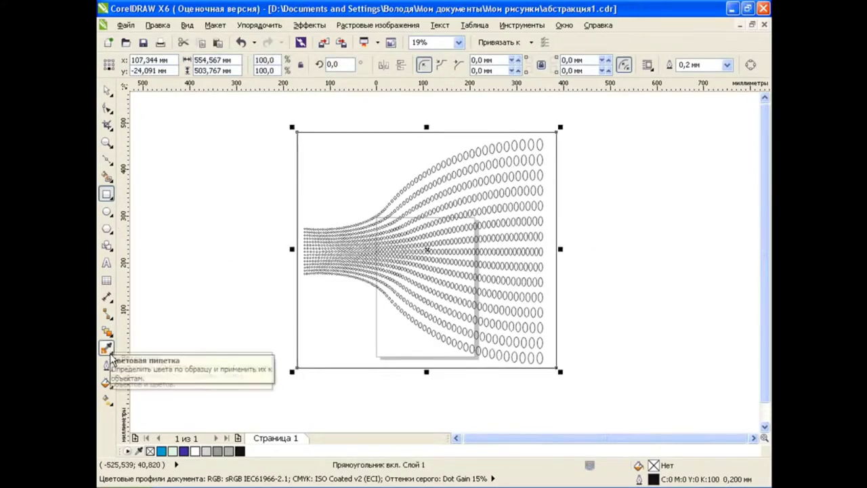
pyautogui.click(106, 383)
pyautogui.click(153, 343)
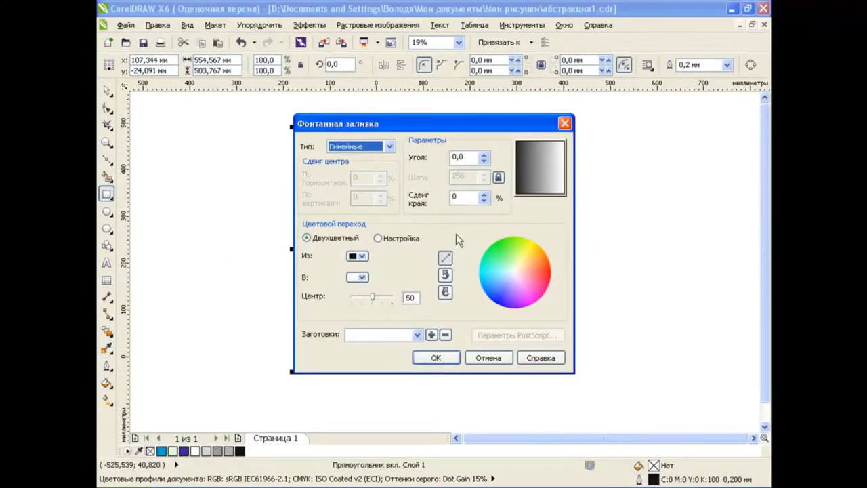
pyautogui.click(389, 147)
pyautogui.click(378, 171)
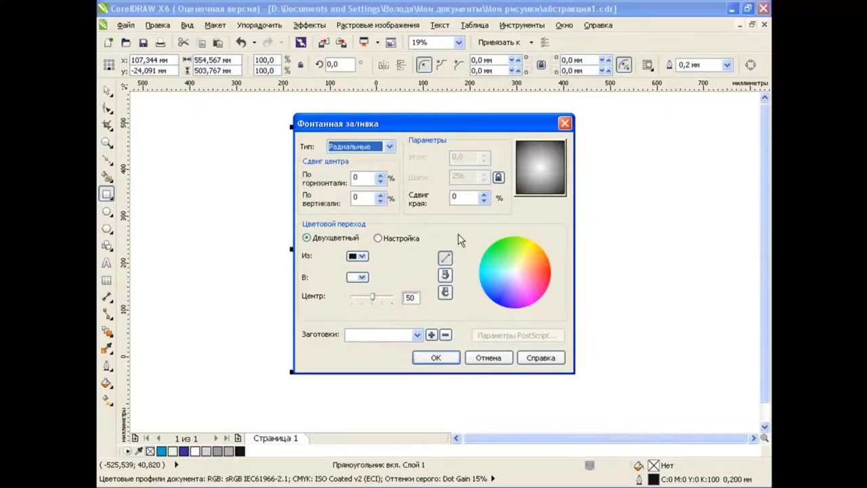
pyautogui.click(435, 358)
# - Set the radial gradient's start colour to dark blue RGB 7, 63, 96
pyautogui.click(106, 399)
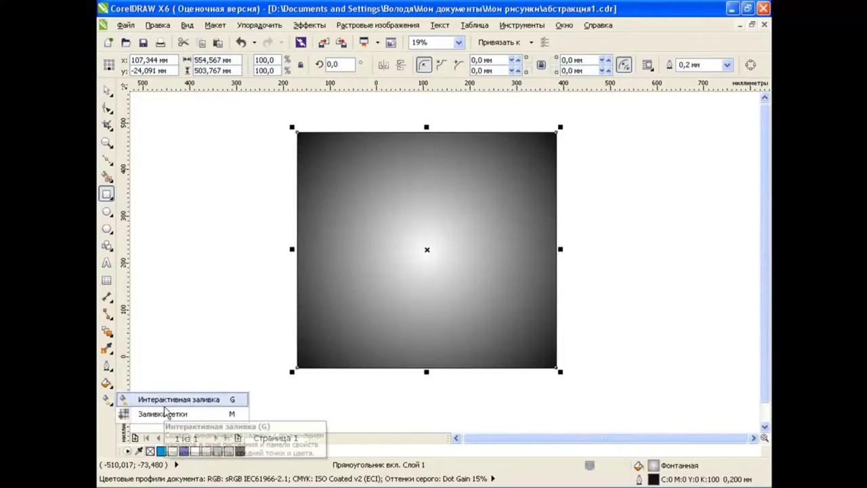
pyautogui.click(155, 410)
pyautogui.click(238, 65)
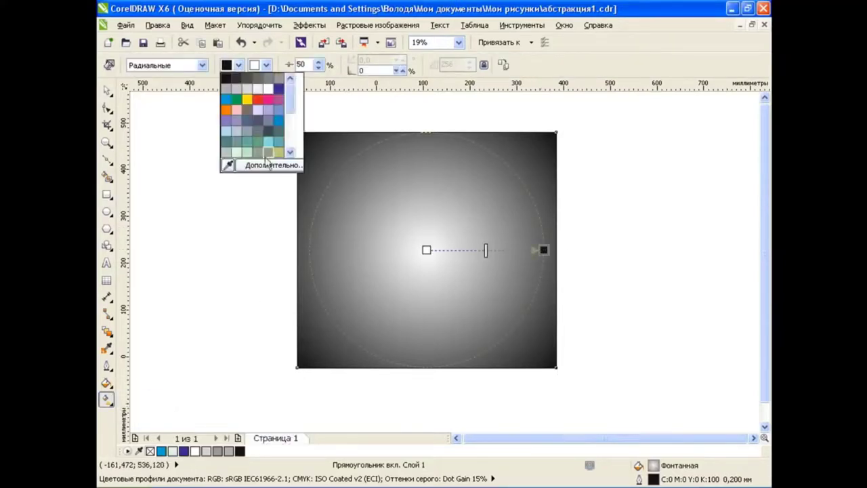
pyautogui.click(270, 166)
pyautogui.click(319, 148)
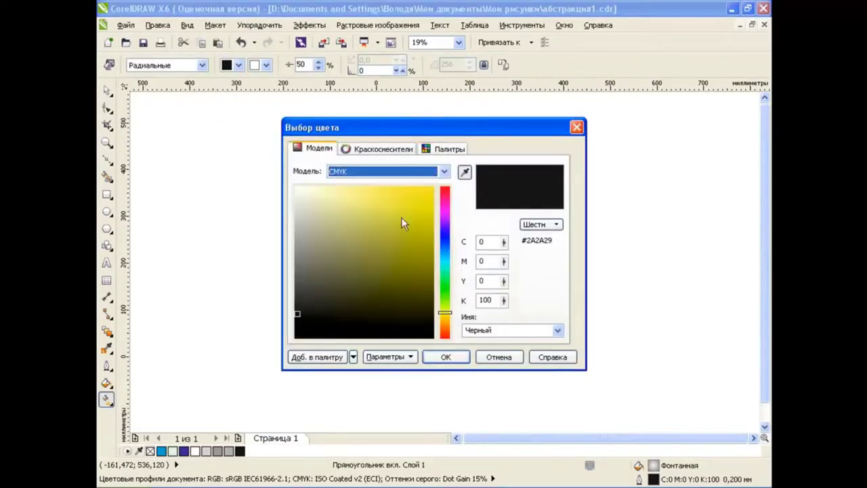
pyautogui.click(443, 171)
pyautogui.click(376, 201)
pyautogui.click(490, 242)
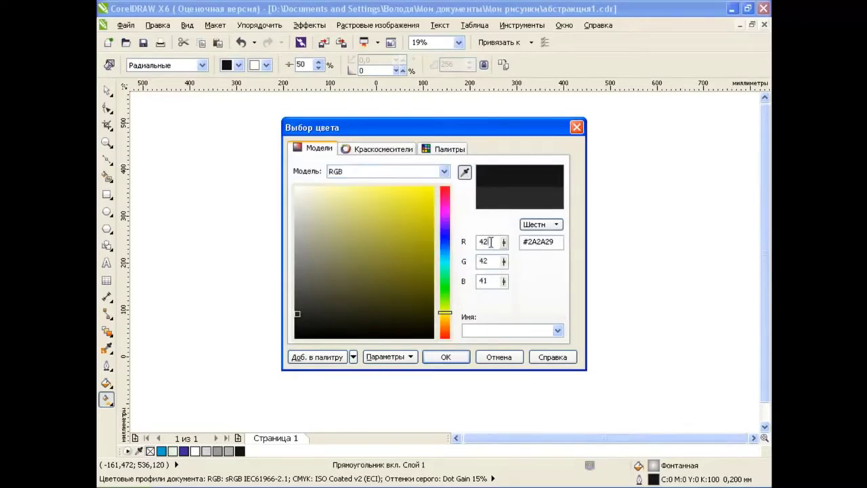
pyautogui.write('7')
pyautogui.click(477, 261)
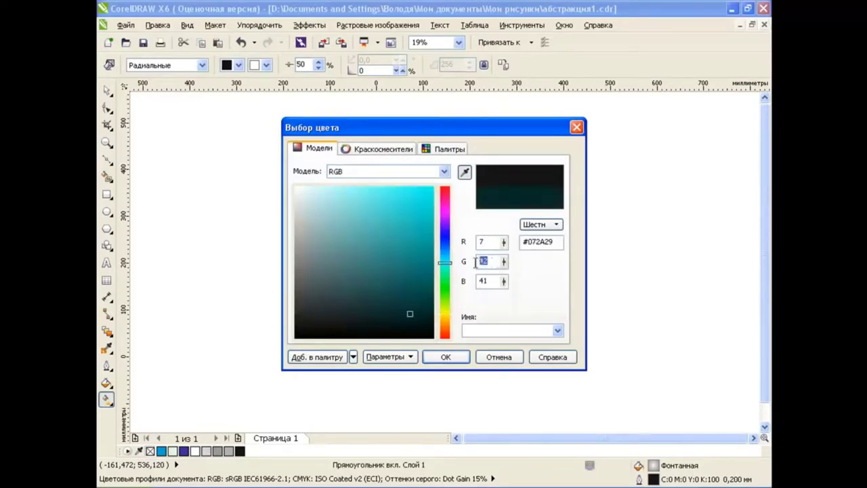
pyautogui.write('63')
pyautogui.click(475, 284)
pyautogui.write('96')
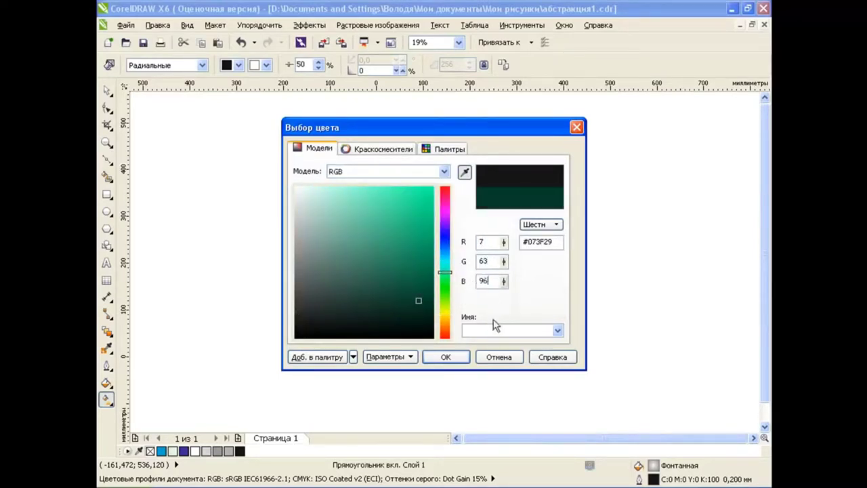
pyautogui.click(487, 261)
pyautogui.click(446, 357)
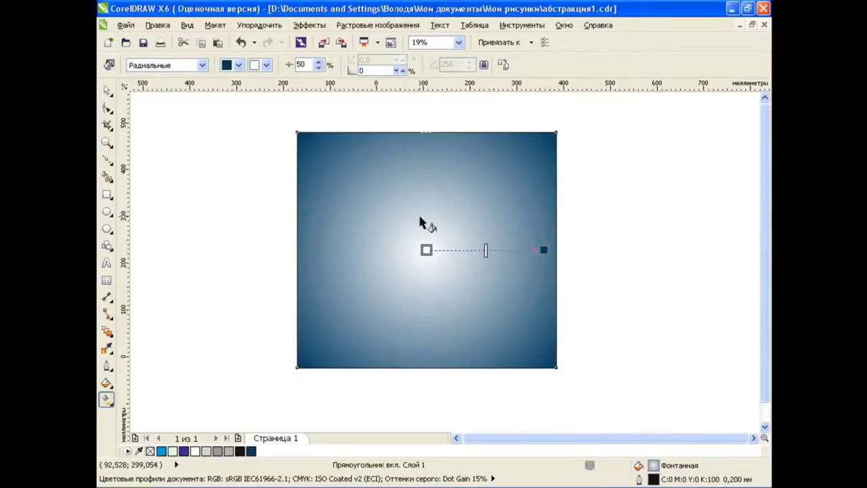
# - Move the gradient square aside to the left of the dot fan
pyautogui.click(106, 89)
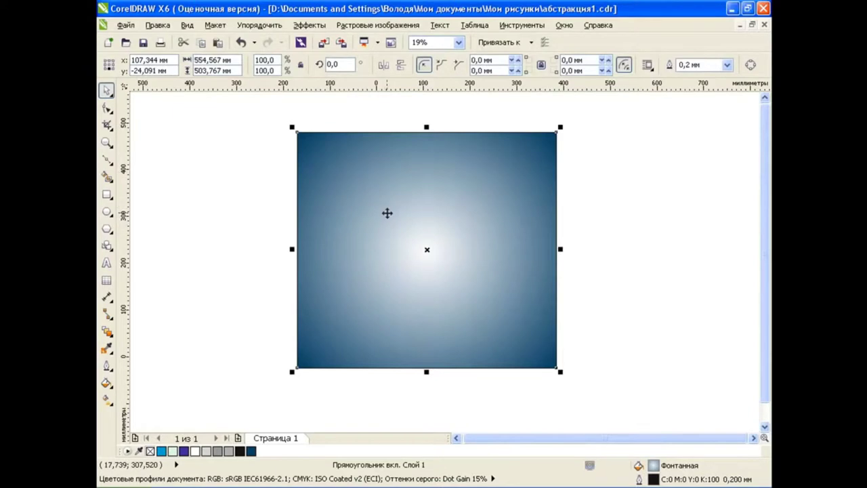
pyautogui.moveTo(386, 213); pyautogui.dragTo(122, 208)
pyautogui.click(542, 207)
# - Combine all the dotted curves into a single curve
pyautogui.moveTo(585, 123)
pyautogui.mouseDown()
pyautogui.moveTo(445, 209)
pyautogui.moveTo(298, 356)
pyautogui.mouseUp()
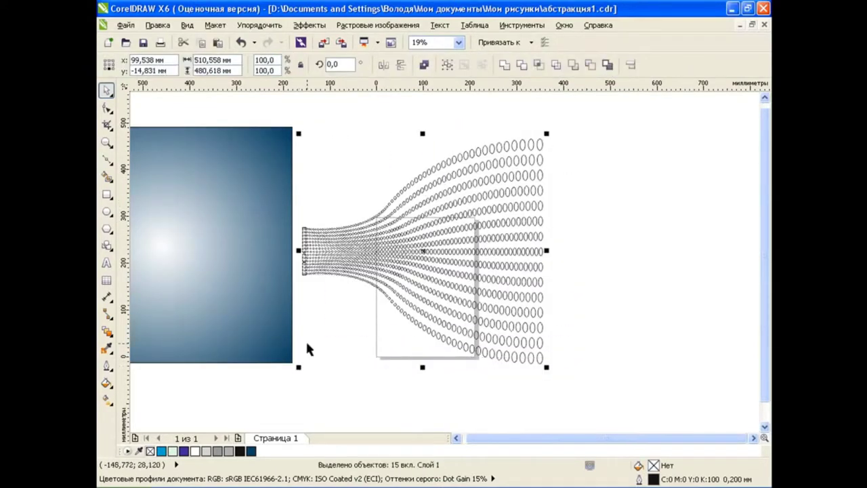
pyautogui.click(504, 65)
pyautogui.click(588, 222)
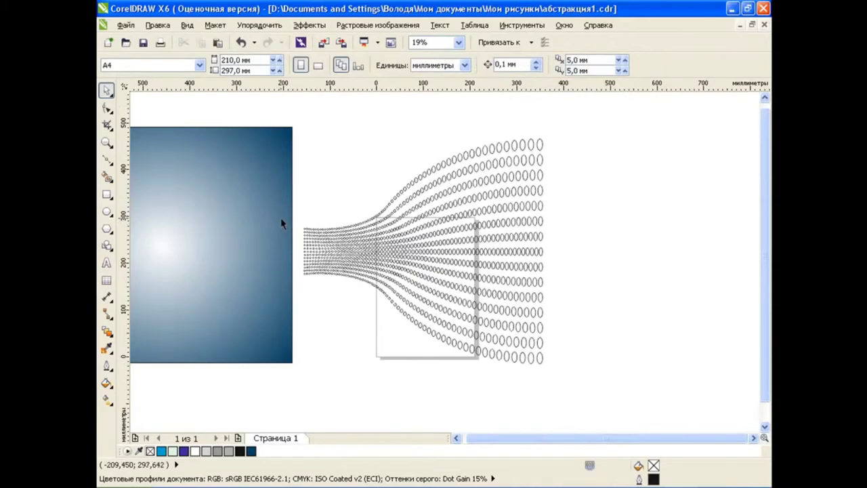
# - PowerClip the gradient square inside the combined dot curve
pyautogui.click(435, 231)
pyautogui.scroll(2, 436, 231)
pyautogui.moveTo(144, 218)
pyautogui.mouseDown()
pyautogui.moveTo(176, 191)
pyautogui.moveTo(426, 188)
pyautogui.moveTo(640, 150)
pyautogui.mouseUp()
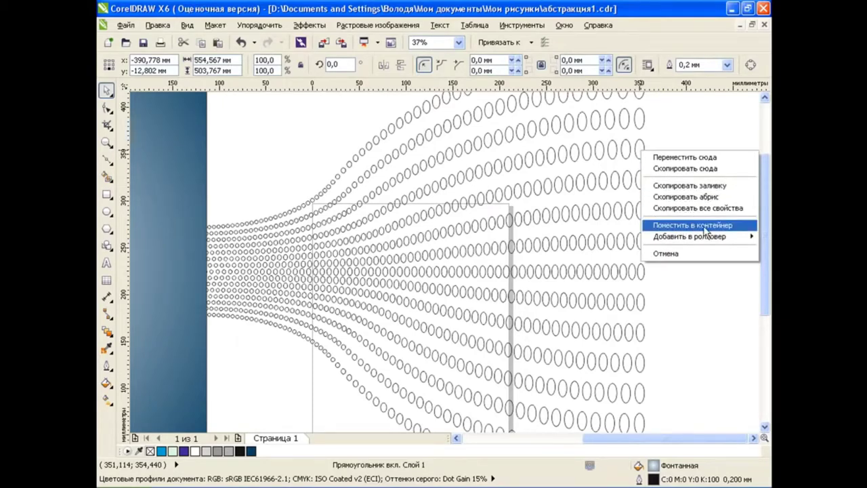
pyautogui.click(704, 226)
pyautogui.scroll(-2, 738, 257)
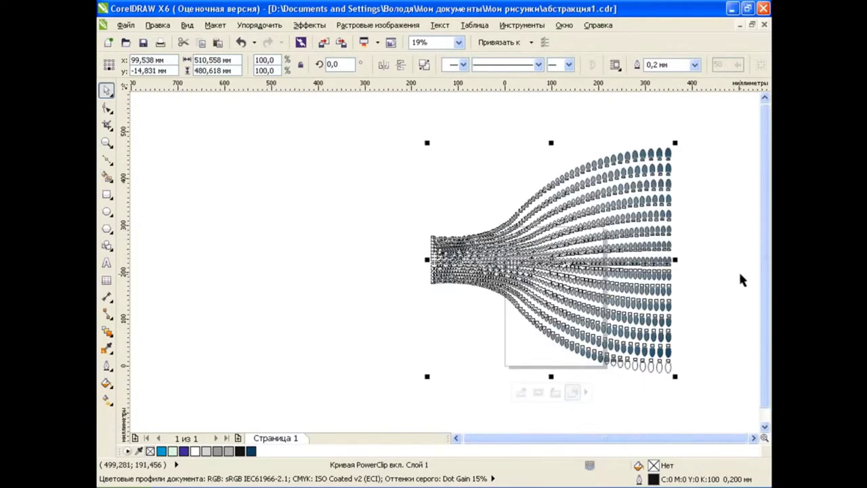
pyautogui.hscroll(2, 730, 415)
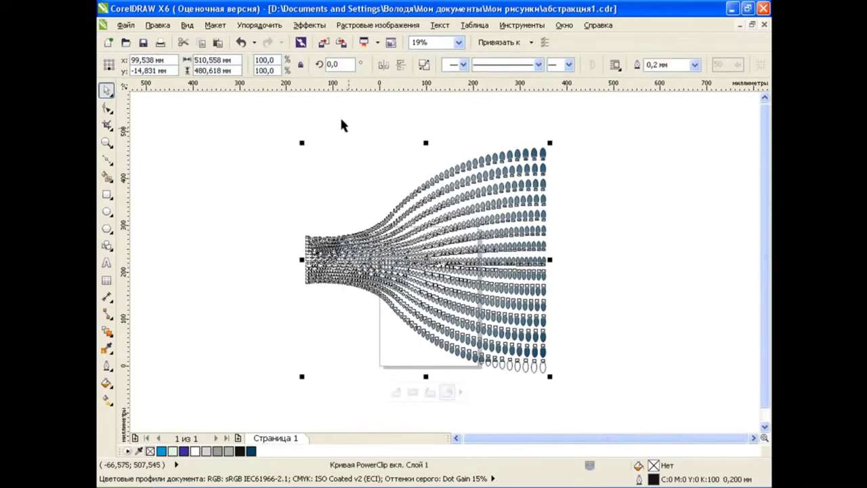
pyautogui.click(259, 25)
pyautogui.moveTo(327, 210)
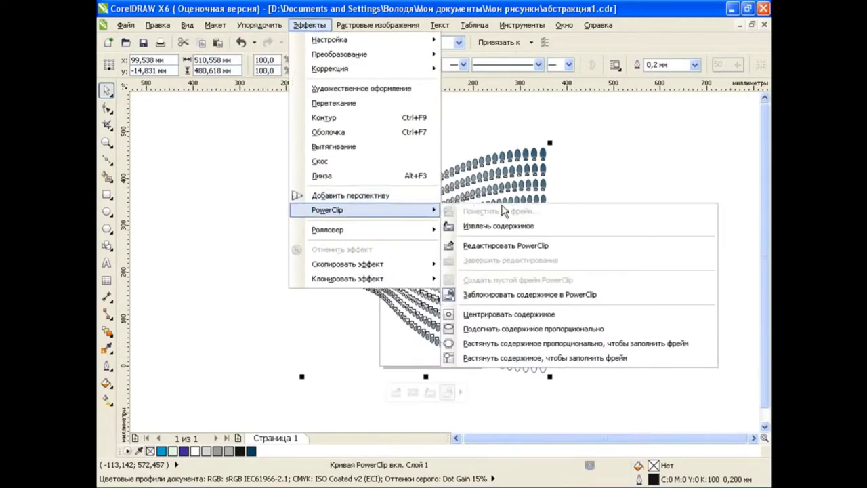
# - Inside the PowerClip, move the gradient centre down-left and pull its outer edge inward
pyautogui.click(531, 248)
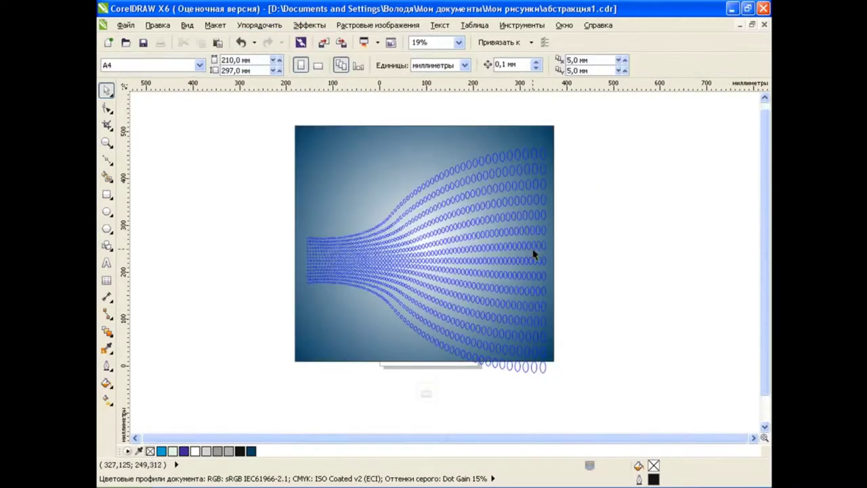
pyautogui.click(107, 399)
pyautogui.click(423, 198)
pyautogui.moveTo(424, 242)
pyautogui.mouseDown()
pyautogui.moveTo(426, 283)
pyautogui.moveTo(455, 290)
pyautogui.mouseUp()
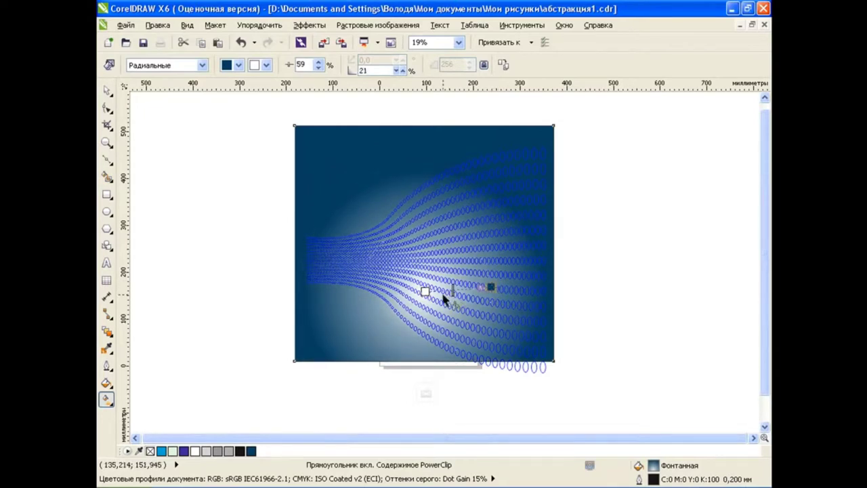
pyautogui.moveTo(424, 291); pyautogui.dragTo(406, 294)
pyautogui.moveTo(491, 287); pyautogui.dragTo(475, 285)
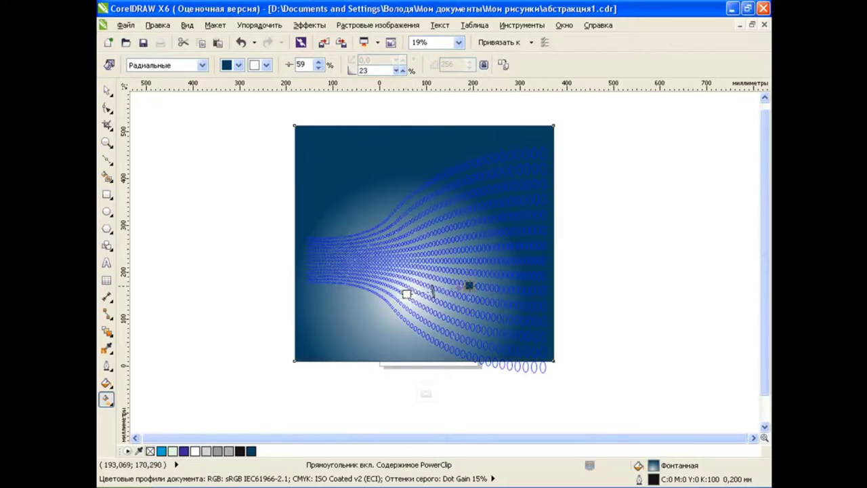
pyautogui.click(309, 25)
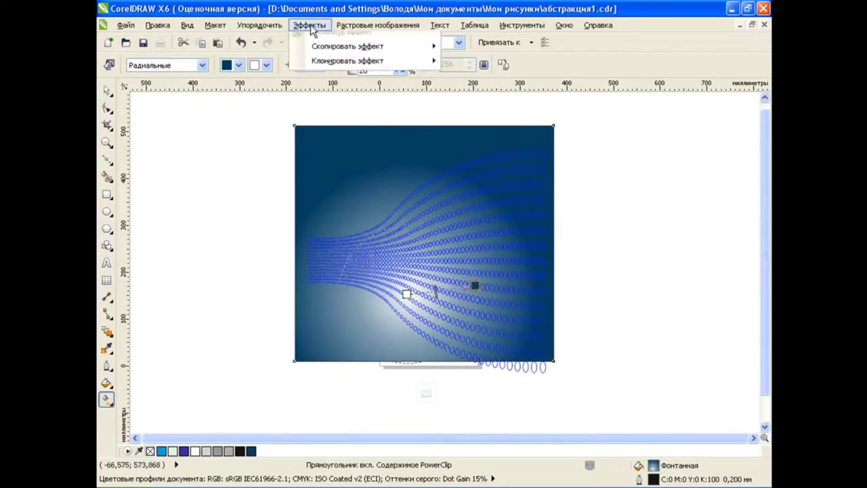
pyautogui.click(406, 246)
# - Move the dot fan slightly up and to the left
pyautogui.click(587, 255)
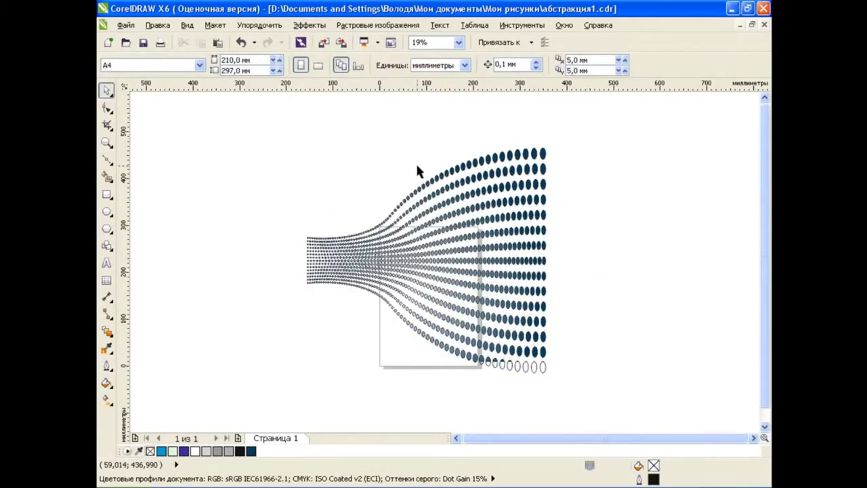
pyautogui.moveTo(455, 242); pyautogui.dragTo(443, 221)
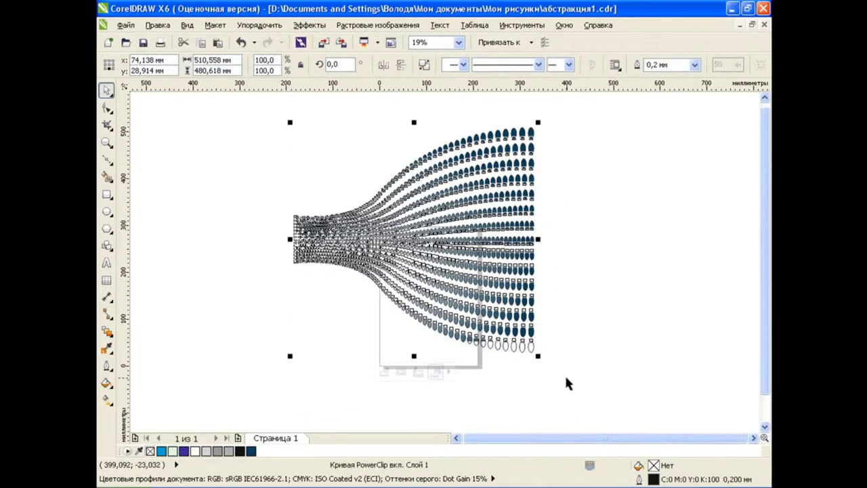
pyautogui.click(564, 374)
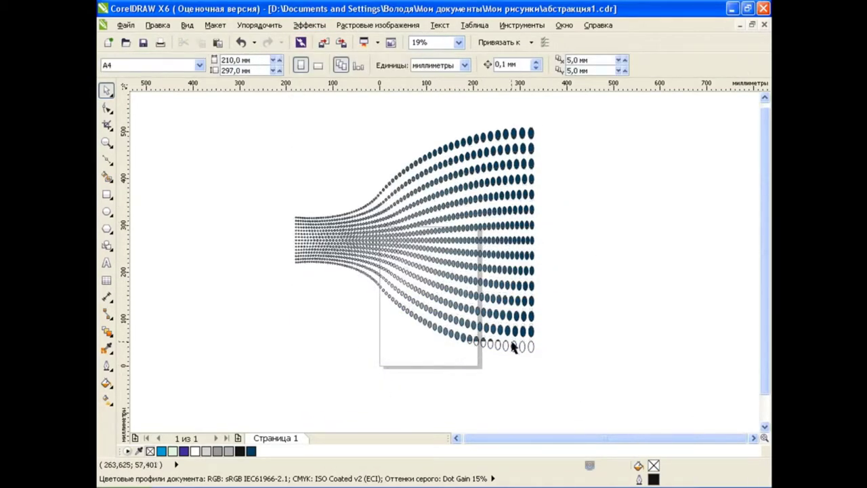
# - Reopen the dot fan's PowerClip contents to check them, then finish editing
pyautogui.click(309, 25)
pyautogui.click(434, 223)
pyautogui.click(309, 26)
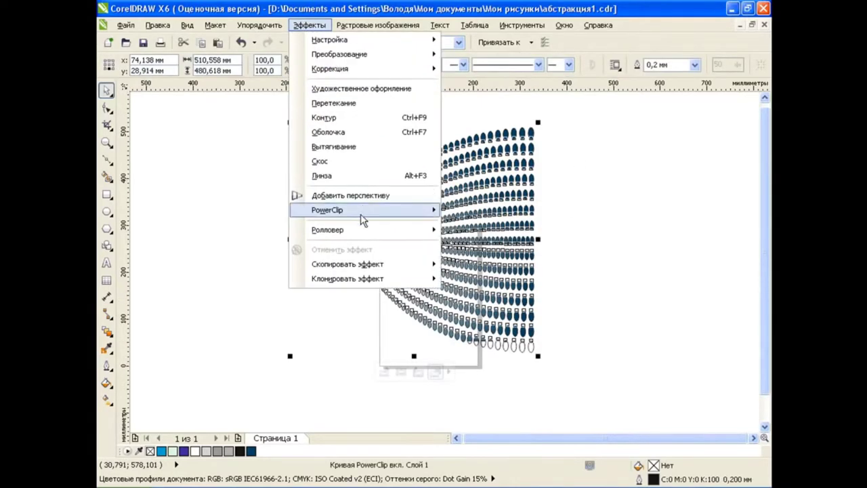
pyautogui.click(506, 245)
pyautogui.click(534, 281)
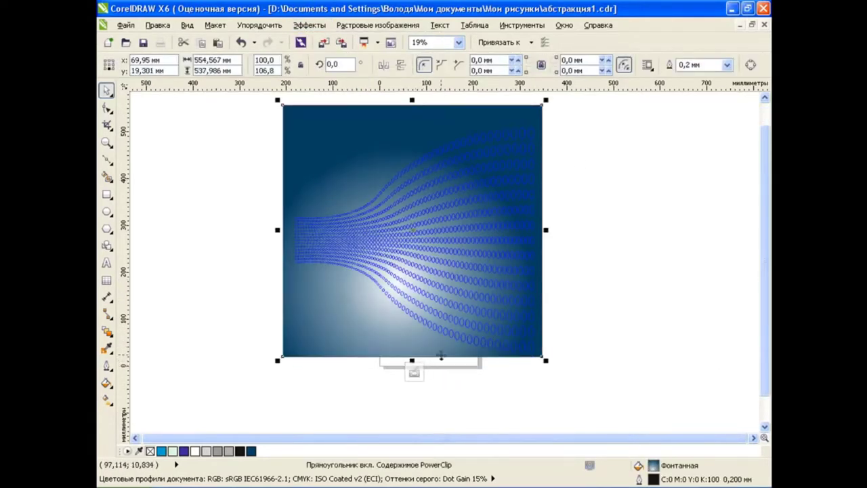
pyautogui.click(309, 25)
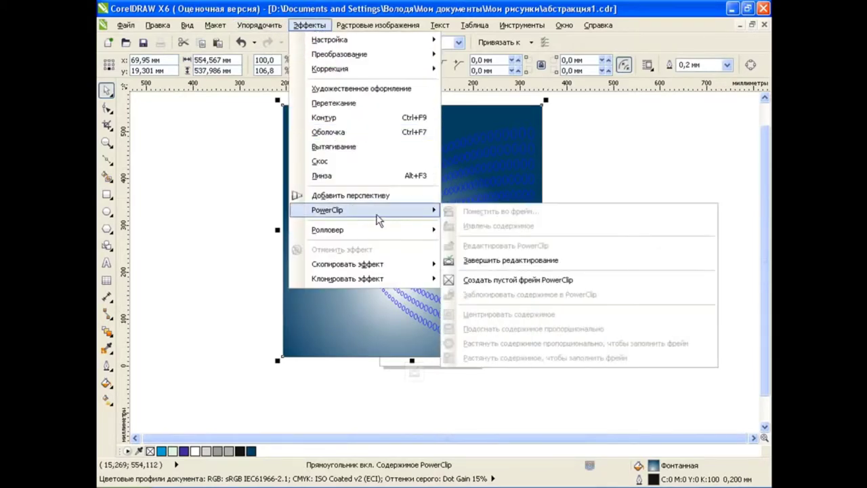
pyautogui.click(505, 246)
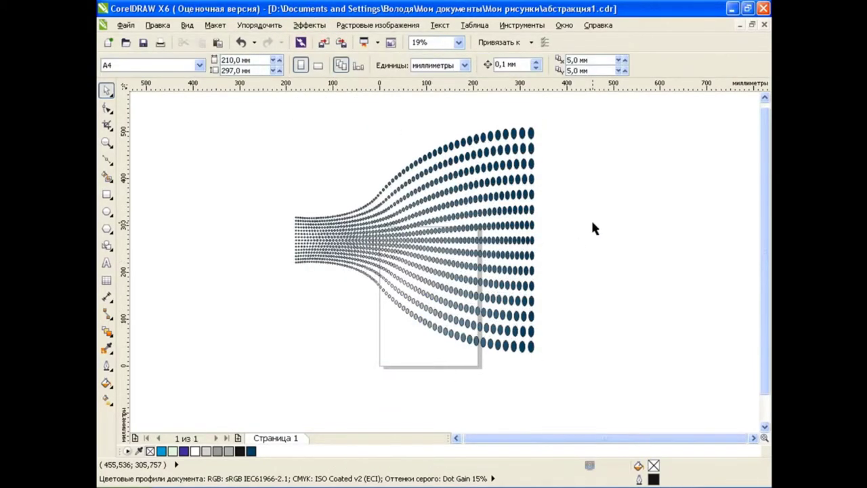
# - Draw a new rectangle beside the dot fan and scale it to about 63%
pyautogui.click(107, 195)
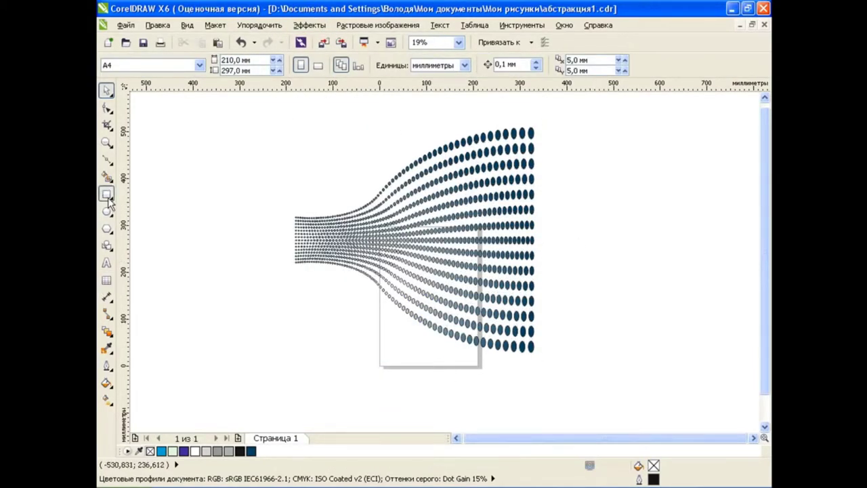
pyautogui.moveTo(251, 117)
pyautogui.mouseDown()
pyautogui.moveTo(584, 382)
pyautogui.moveTo(564, 360)
pyautogui.moveTo(449, 306)
pyautogui.mouseUp()
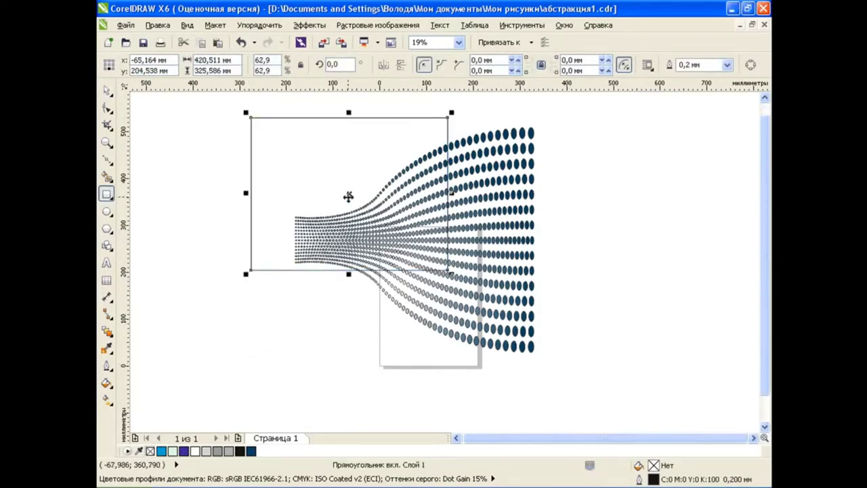
pyautogui.moveTo(348, 196); pyautogui.dragTo(335, 296)
# - Show a floating colour palette and fill the new rectangle black
pyautogui.click(564, 25)
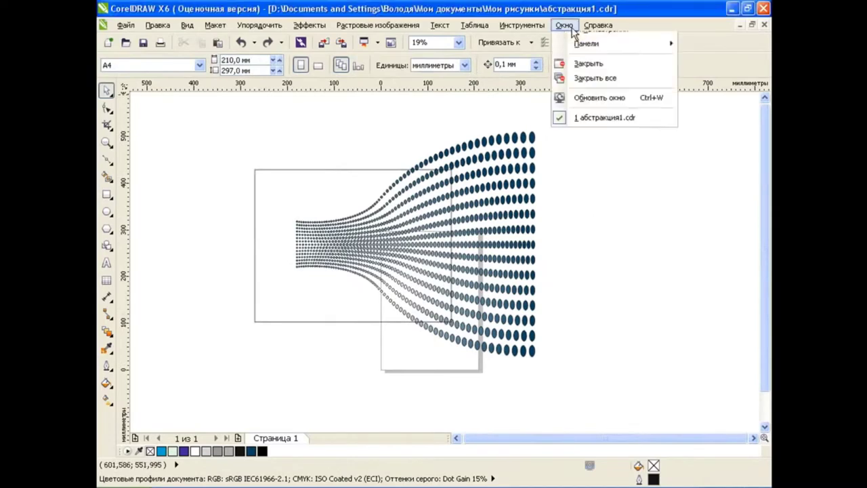
pyautogui.click(447, 242)
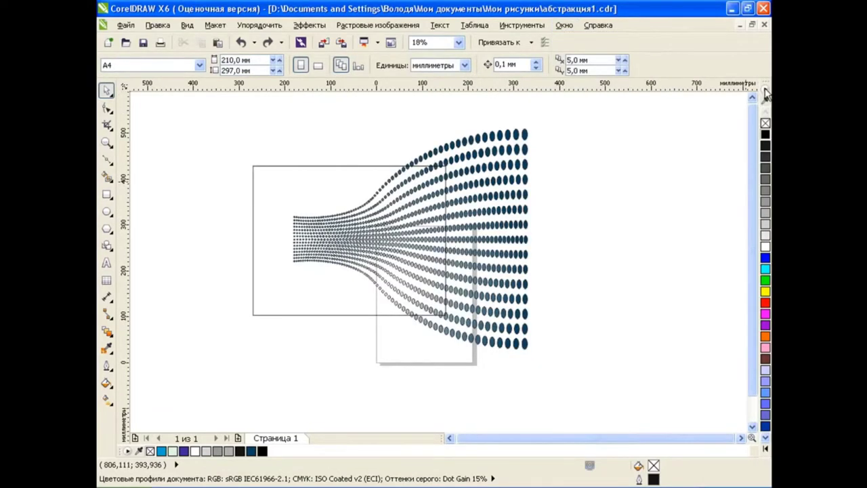
pyautogui.moveTo(766, 93); pyautogui.dragTo(684, 102)
pyautogui.click(306, 271)
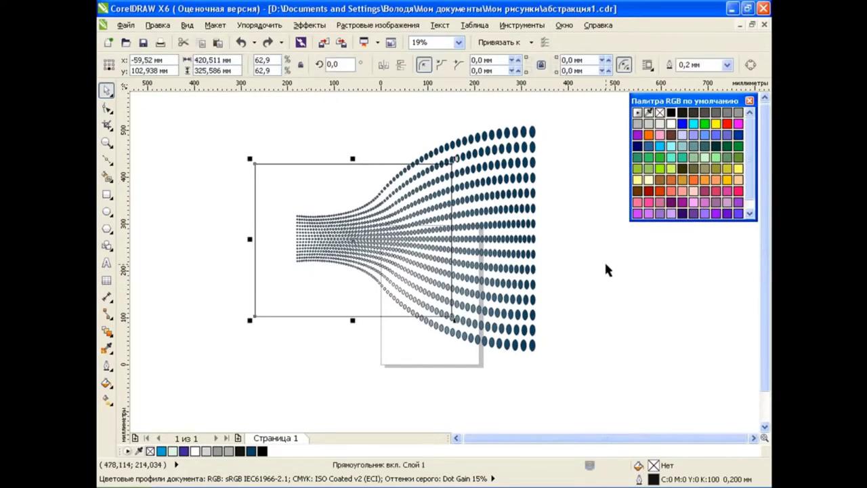
pyautogui.click(670, 113)
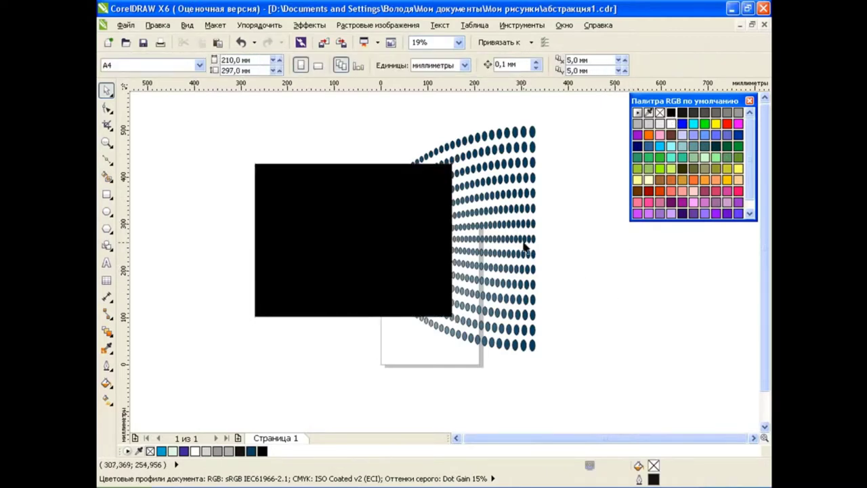
# - Remove the dot fan's outline and move the black rectangle over its right side
pyautogui.press('Tab')
pyautogui.rightClick(662, 119)
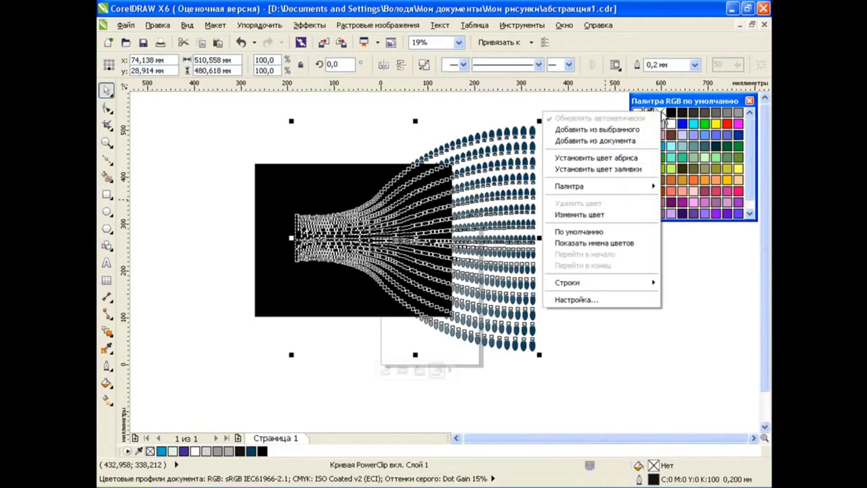
pyautogui.rightClick(661, 116)
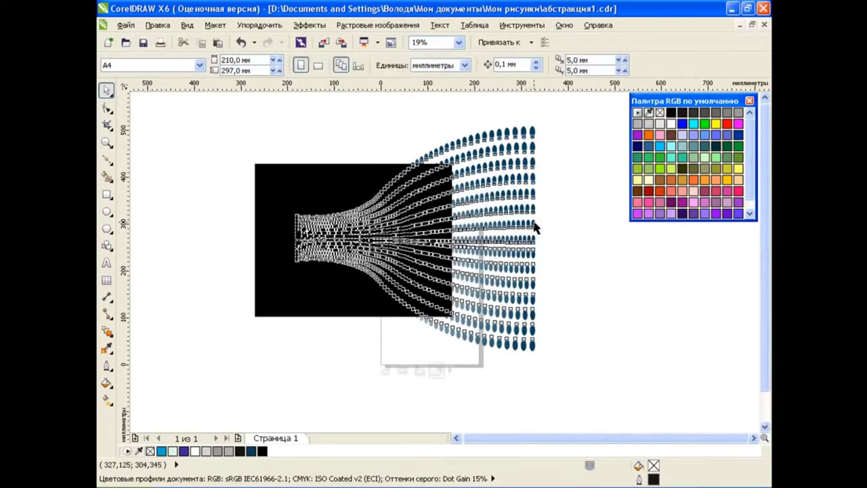
pyautogui.click(605, 286)
pyautogui.moveTo(333, 240)
pyautogui.mouseDown()
pyautogui.moveTo(209, 240)
pyautogui.moveTo(535, 280)
pyautogui.mouseUp()
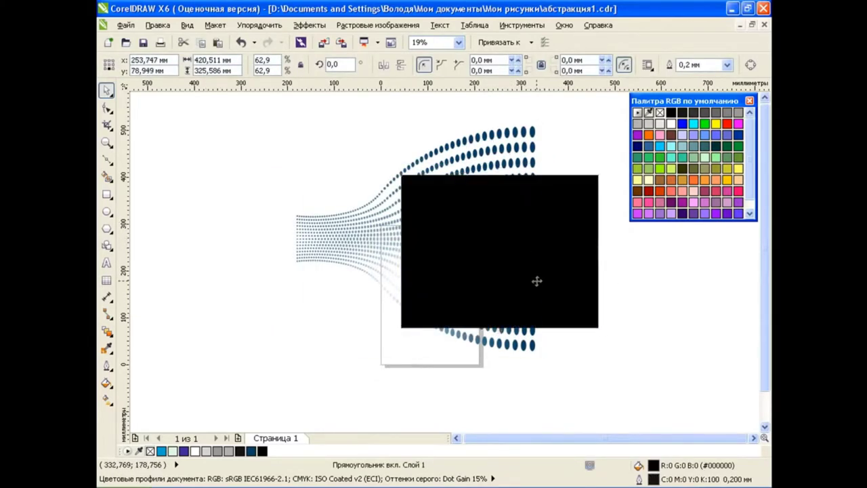
pyautogui.scroll(2, 573, 236)
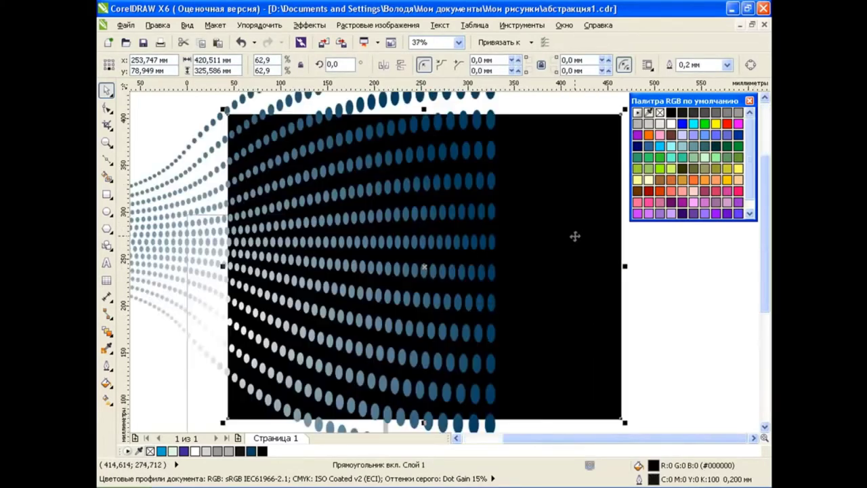
pyautogui.click(650, 281)
# - Change the clipped radial gradient's end colour to cyan #00CCFF
pyautogui.click(495, 239)
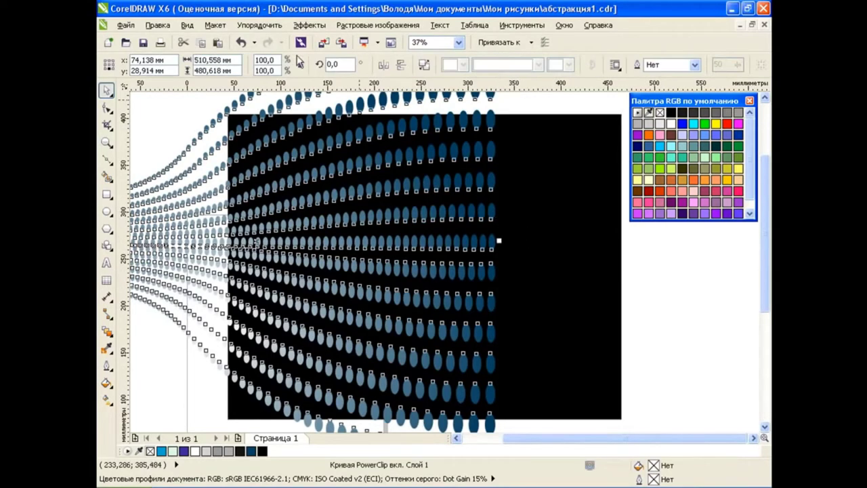
pyautogui.click(310, 25)
pyautogui.click(530, 248)
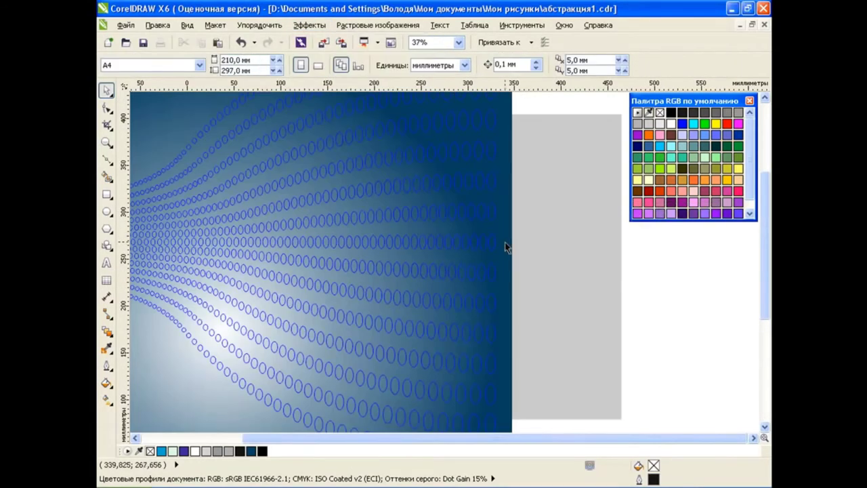
pyautogui.click(505, 242)
pyautogui.click(107, 399)
pyautogui.click(178, 399)
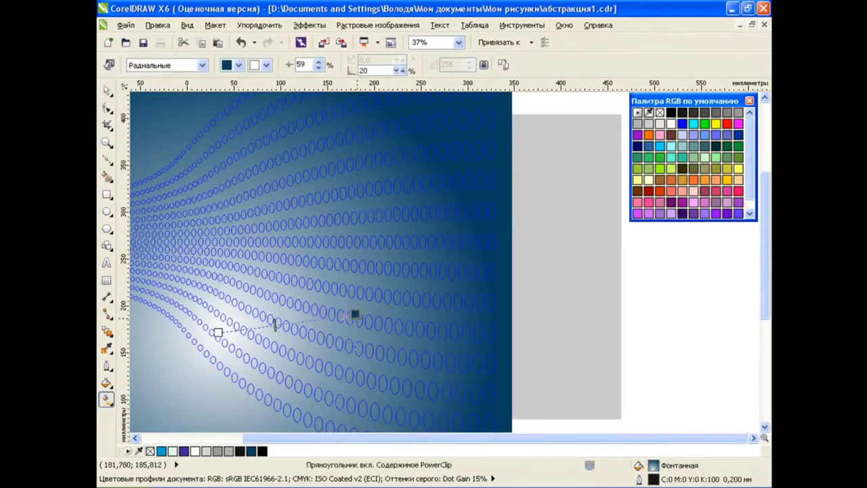
pyautogui.click(239, 65)
pyautogui.click(261, 169)
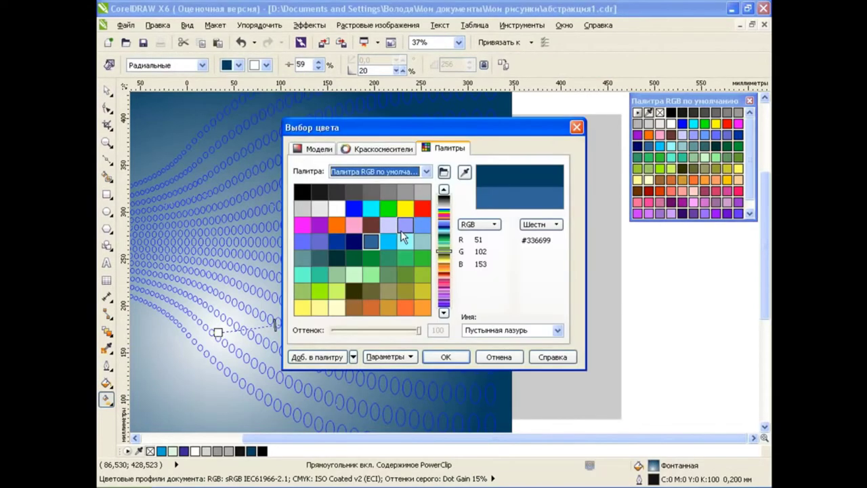
pyautogui.click(388, 241)
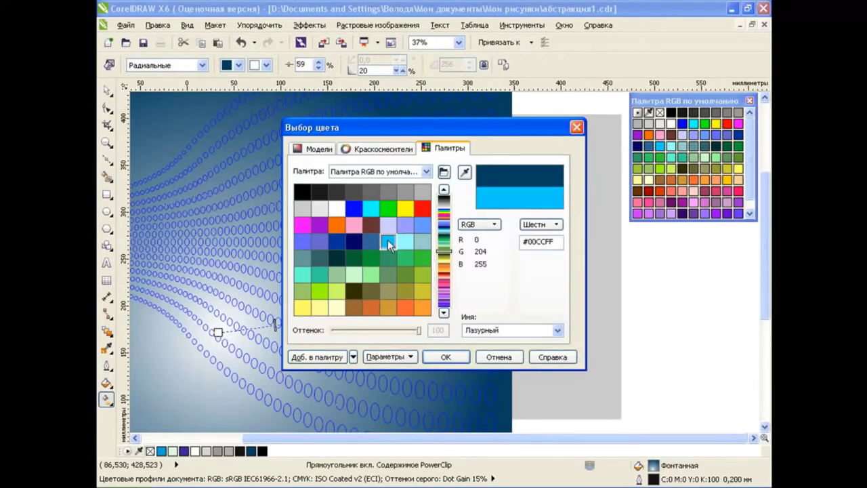
pyautogui.click(445, 356)
pyautogui.click(308, 26)
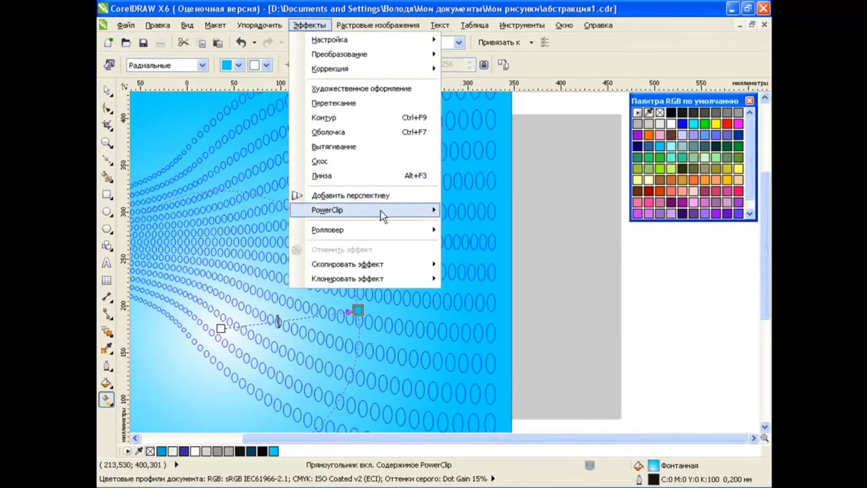
pyautogui.click(508, 254)
# - PowerClip the dot fan inside the black rectangle
pyautogui.press('Escape')
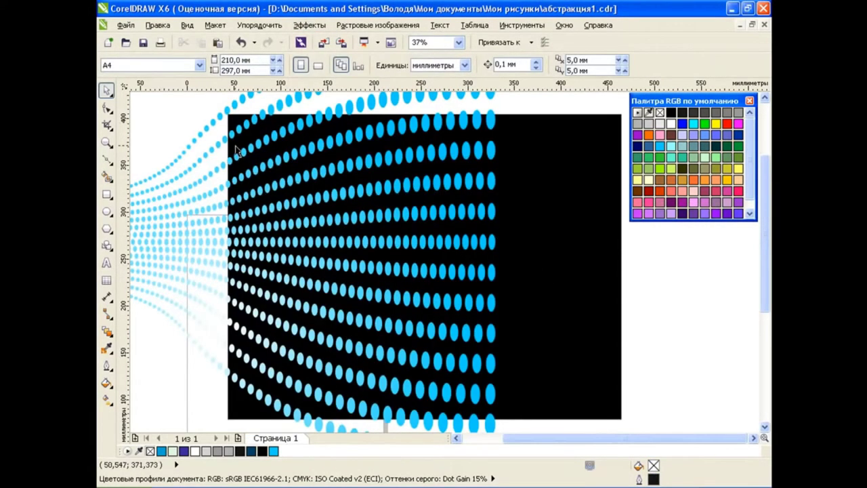
pyautogui.rightClick(539, 244)
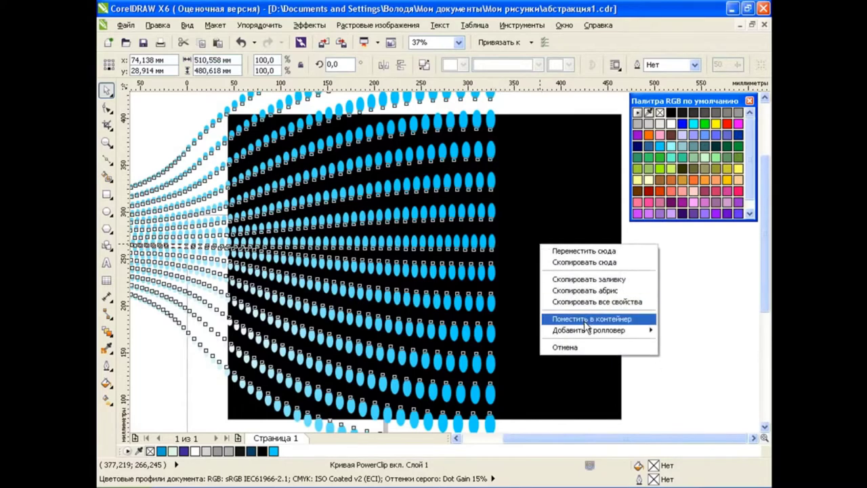
pyautogui.click(562, 319)
pyautogui.scroll(-2, 523, 234)
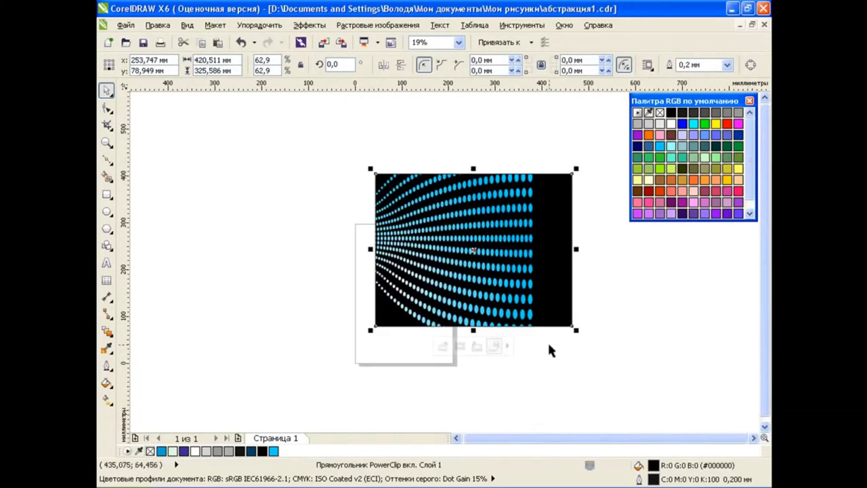
# - Narrow the clipped dot fan from both sides and flatten it to about 437 × 381 mm
pyautogui.press('Escape')
pyautogui.click(497, 248)
pyautogui.click(309, 25)
pyautogui.moveTo(327, 134)
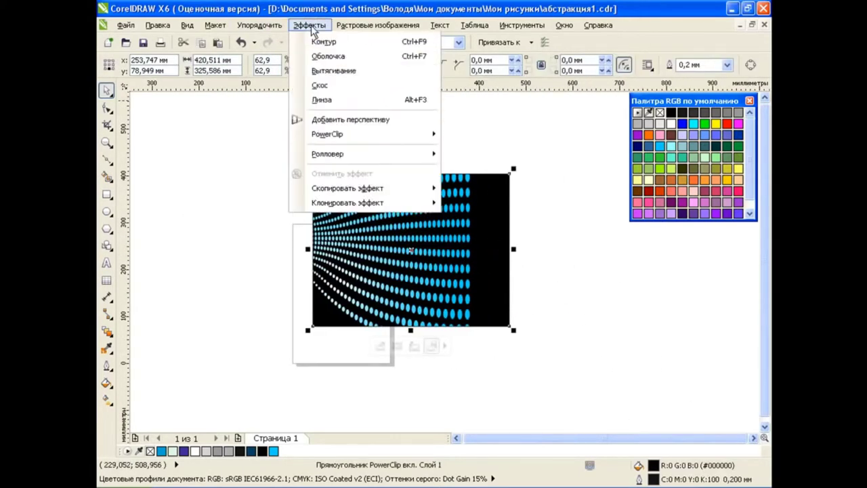
pyautogui.click(474, 245)
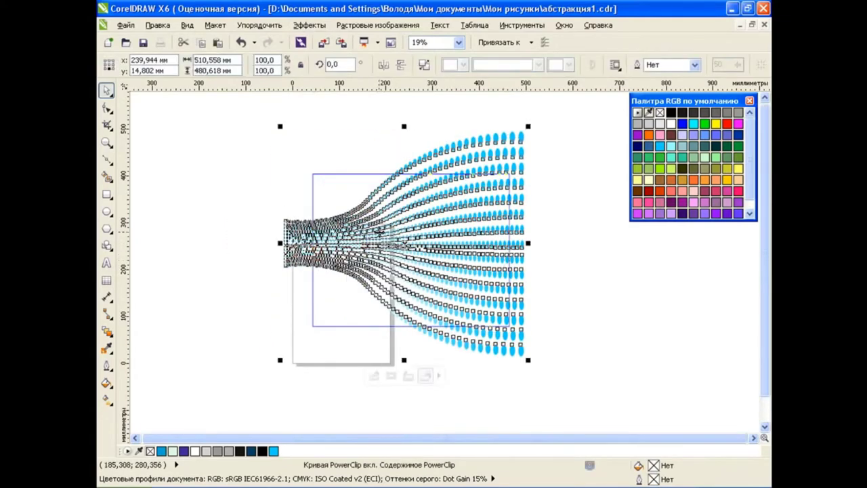
pyautogui.moveTo(283, 243); pyautogui.dragTo(302, 243)
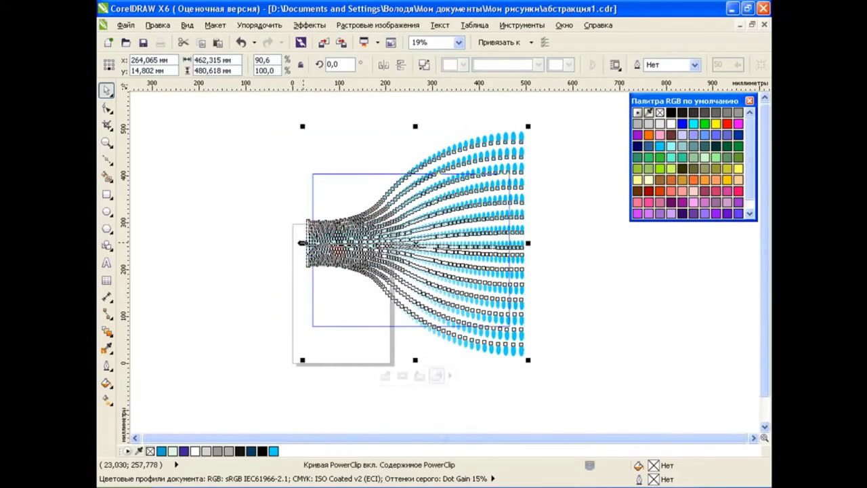
pyautogui.moveTo(528, 242); pyautogui.dragTo(516, 243)
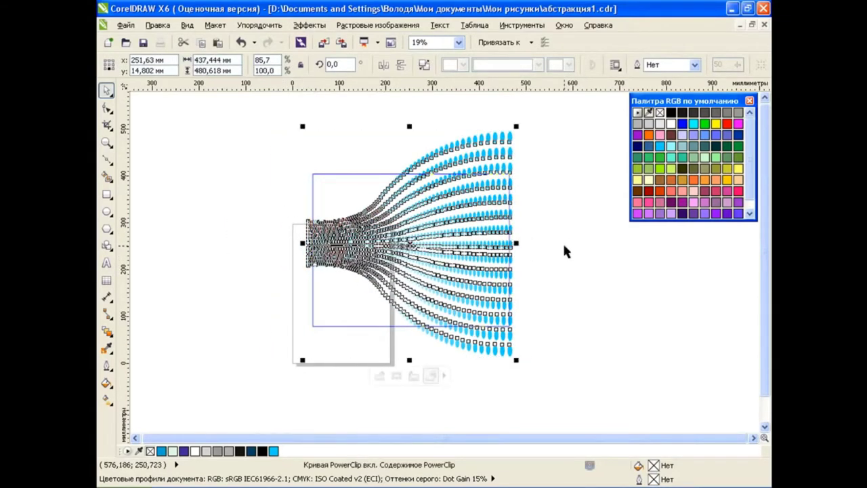
pyautogui.moveTo(410, 126); pyautogui.dragTo(410, 148)
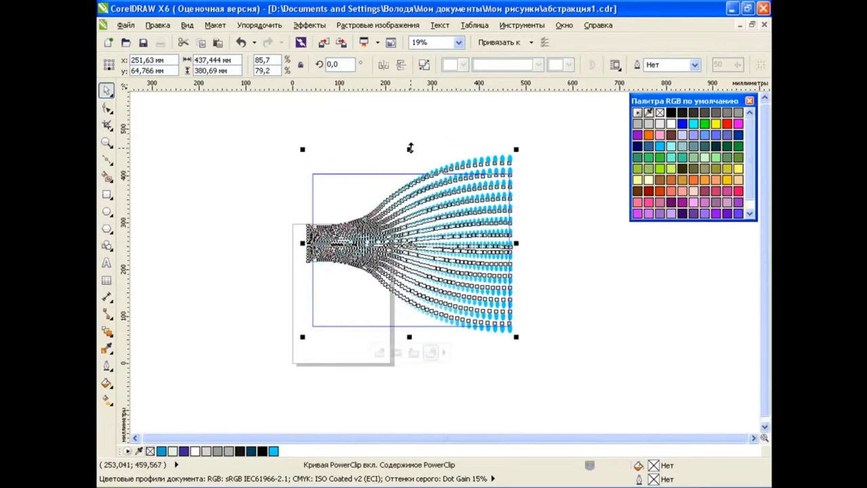
pyautogui.click(554, 224)
pyautogui.click(309, 25)
pyautogui.moveTo(327, 210)
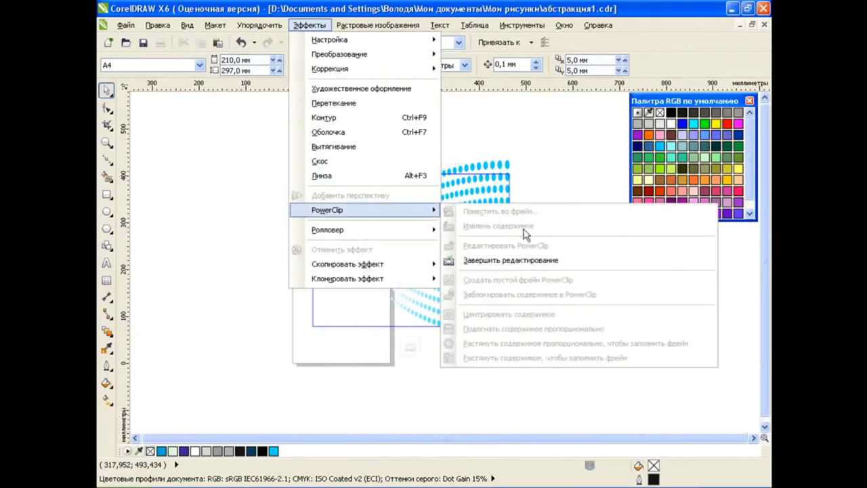
pyautogui.click(535, 248)
# - Extract the dots from the black rectangle and dock the colour palette at the bottom
pyautogui.scroll(3, 404, 237)
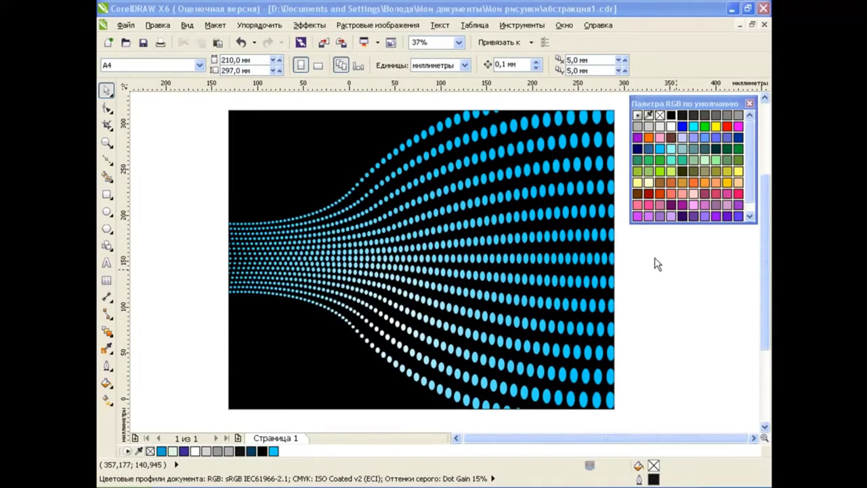
pyautogui.click(505, 209)
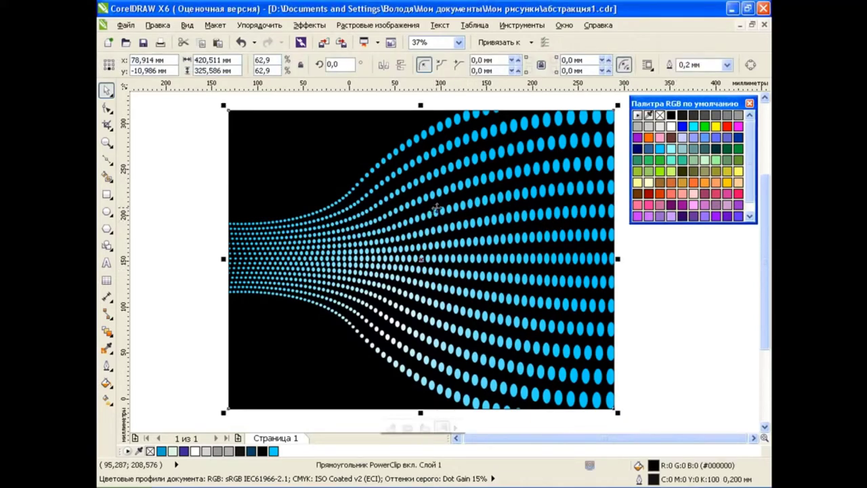
pyautogui.click(308, 25)
pyautogui.click(487, 199)
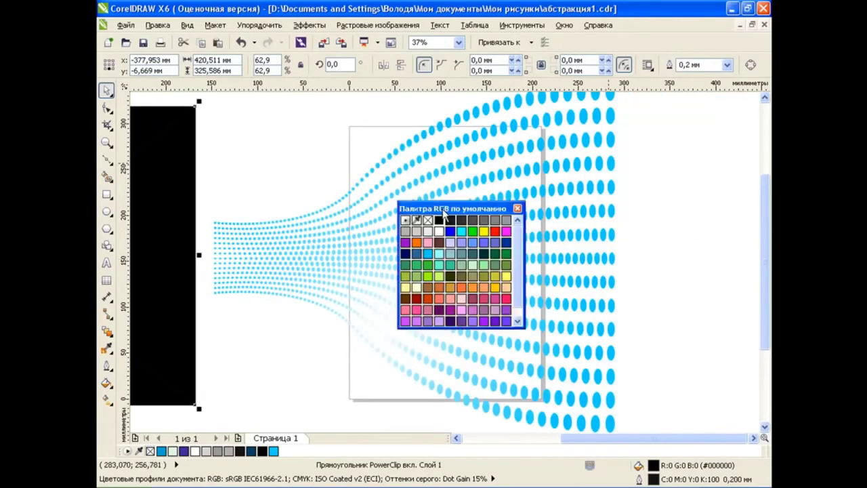
pyautogui.moveTo(684, 103); pyautogui.dragTo(433, 439)
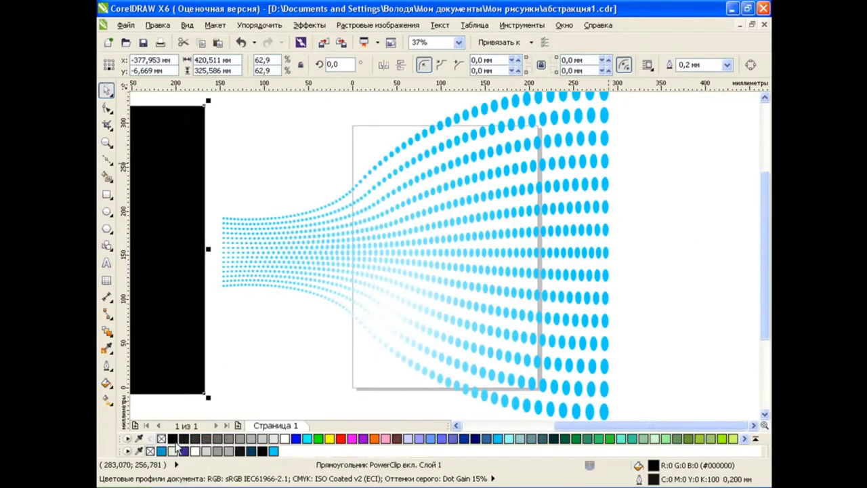
# - Duplicate the dot fan curve with copy and paste from the Object Manager list
pyautogui.click(521, 25)
pyautogui.click(564, 138)
pyautogui.click(473, 160)
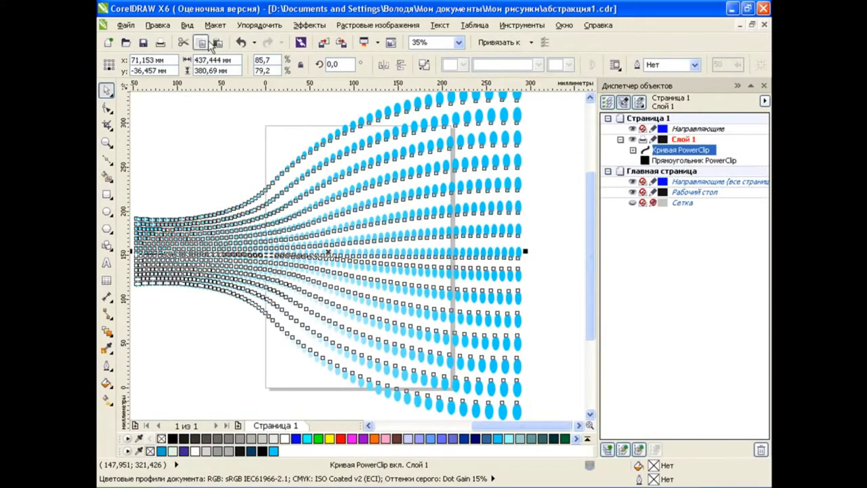
pyautogui.click(201, 42)
pyautogui.click(217, 42)
pyautogui.click(680, 161)
pyautogui.click(259, 25)
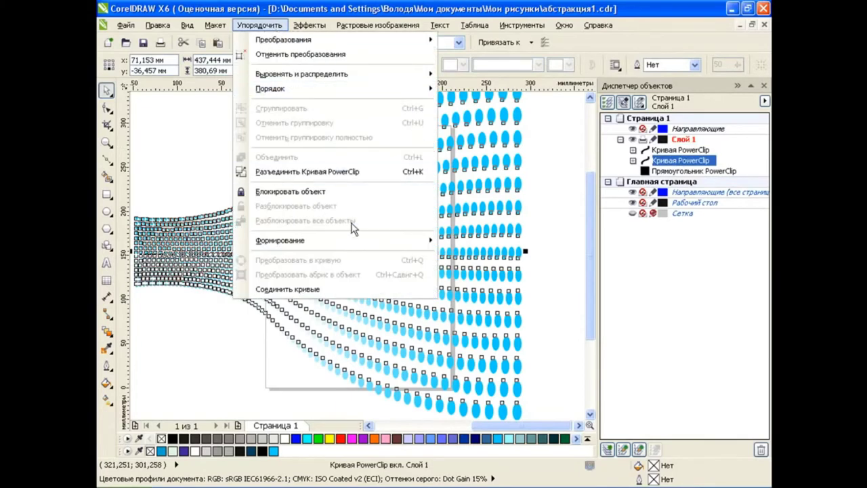
pyautogui.moveTo(310, 25)
pyautogui.click(518, 208)
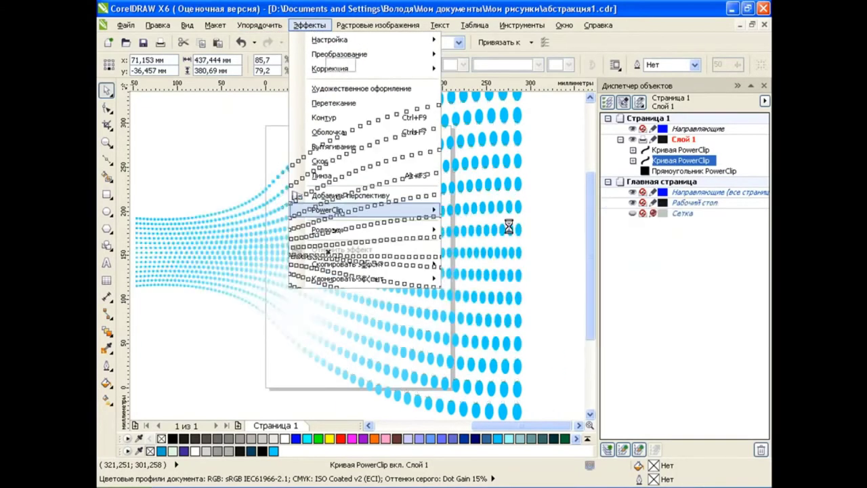
pyautogui.press('Delete')
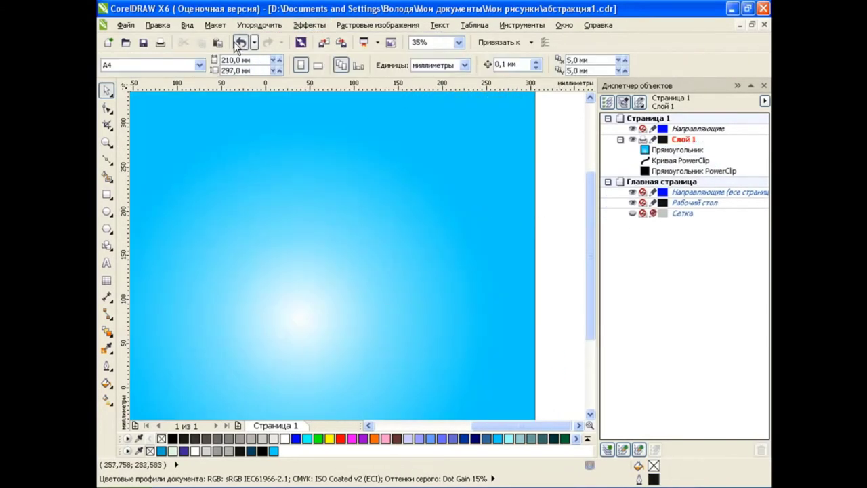
pyautogui.hotkey('ctrl', 'z')
pyautogui.hotkey('ctrl', 'z')
pyautogui.hotkey('ctrl', 'z')
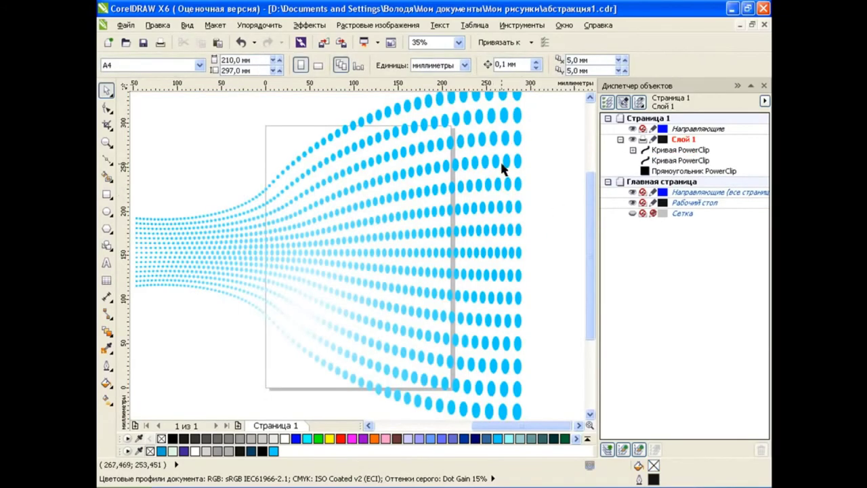
# - Scale the duplicate dot fan slightly larger and fill it with pure blue
pyautogui.click(502, 168)
pyautogui.click(660, 161)
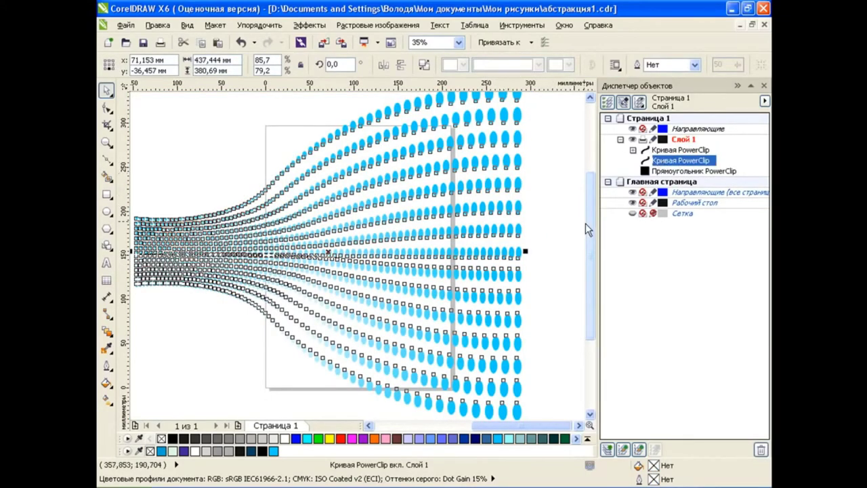
pyautogui.scroll(-3, 586, 223)
pyautogui.moveTo(525, 325); pyautogui.dragTo(530, 332)
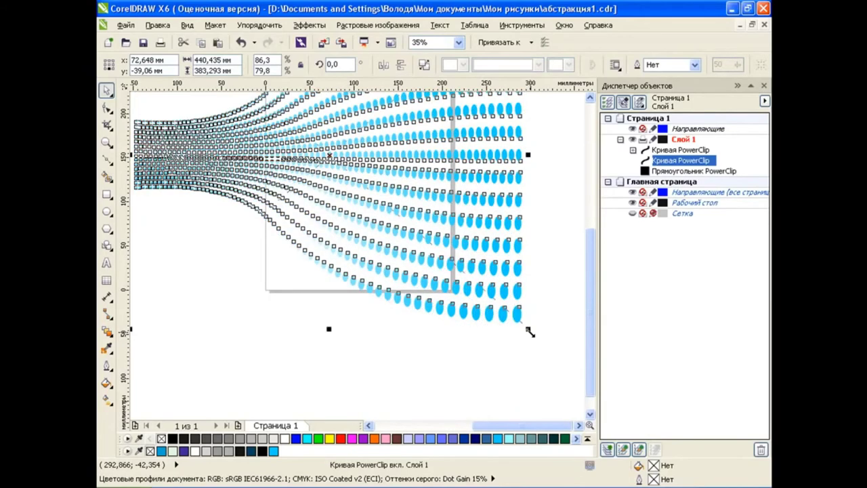
pyautogui.click(106, 382)
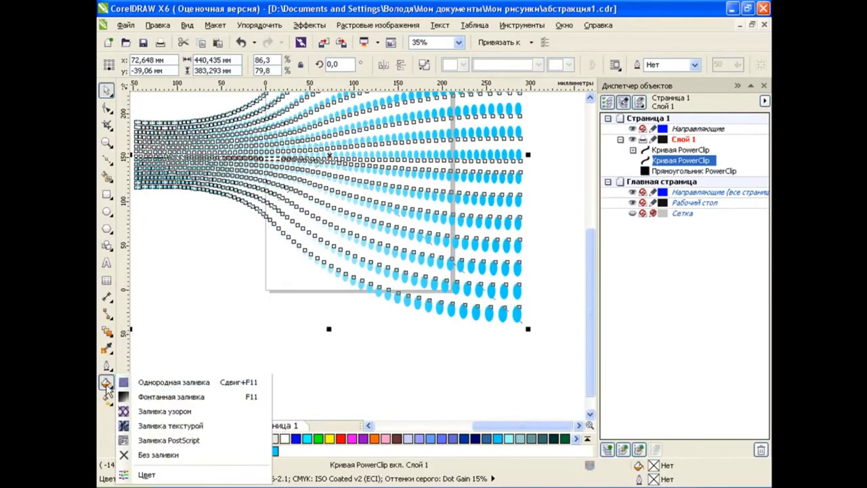
pyautogui.click(296, 438)
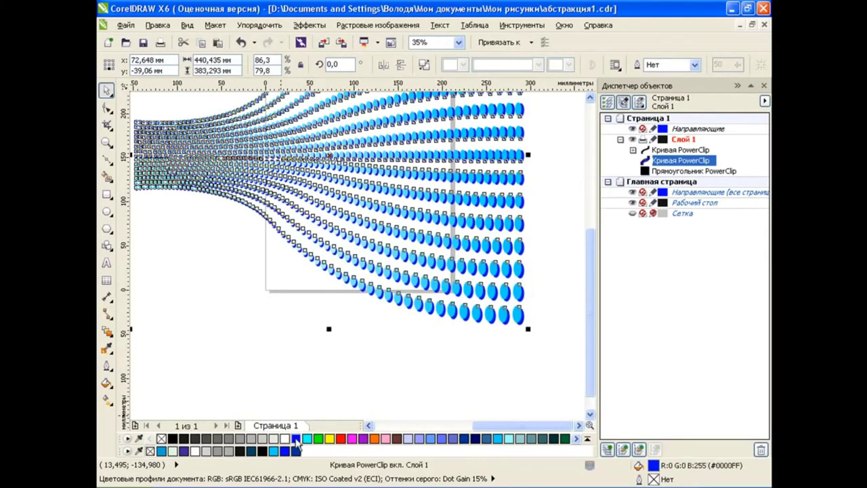
# - Align the blue copy with the original dot fan
pyautogui.moveTo(591, 259); pyautogui.dragTo(590, 248)
pyautogui.keyDown('ctrl'); pyautogui.click(680, 149); pyautogui.keyUp('ctrl')
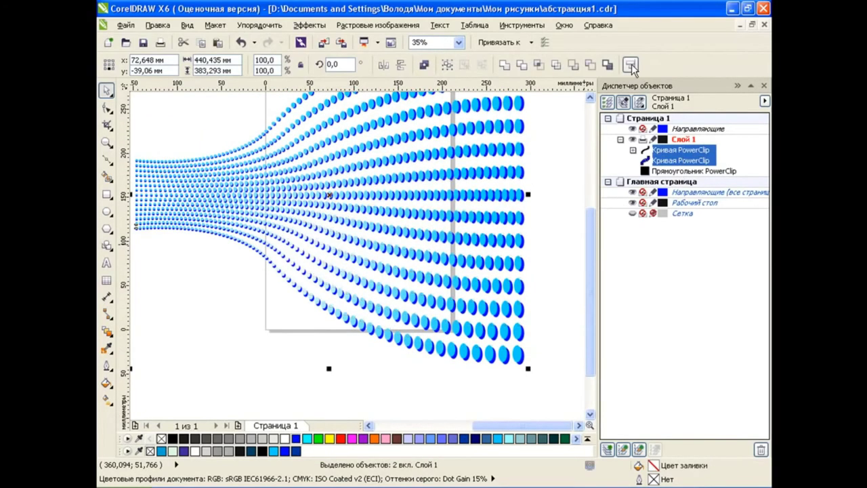
pyautogui.hotkey('ctrl', 'shift', 'a')
pyautogui.click(472, 321)
pyautogui.click(528, 321)
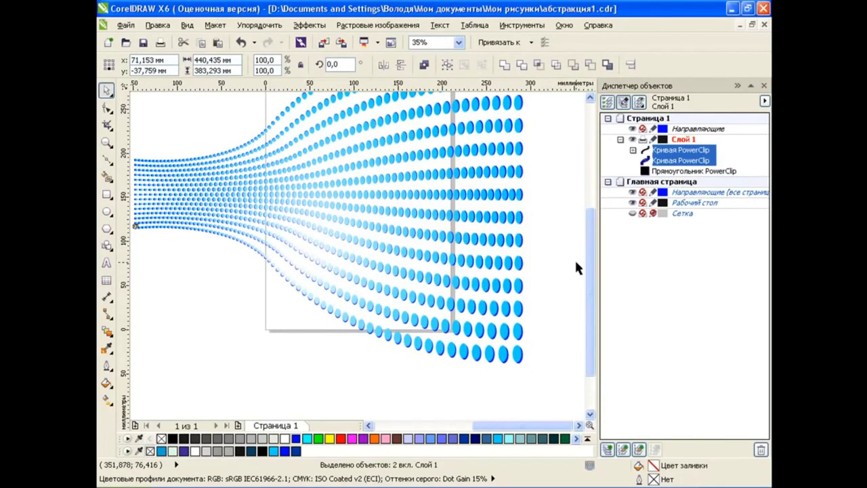
# - Group both dot fans and PowerClip the group inside the black rectangle
pyautogui.keyDown('ctrl'); pyautogui.click(670, 162); pyautogui.keyUp('ctrl')
pyautogui.keyDown('ctrl'); pyautogui.click(670, 162); pyautogui.keyUp('ctrl')
pyautogui.hotkey('ctrl', 'g')
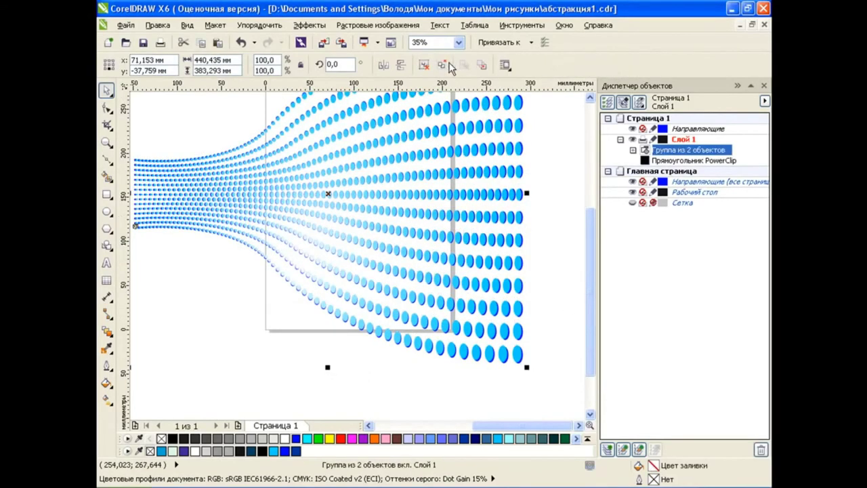
pyautogui.scroll(-1, 243, 177)
pyautogui.moveTo(350, 187)
pyautogui.mouseDown()
pyautogui.moveTo(157, 187)
pyautogui.moveTo(512, 246)
pyautogui.mouseUp()
pyautogui.click(203, 264)
# - Close the Object Manager and bring the framed image back into view
pyautogui.click(764, 86)
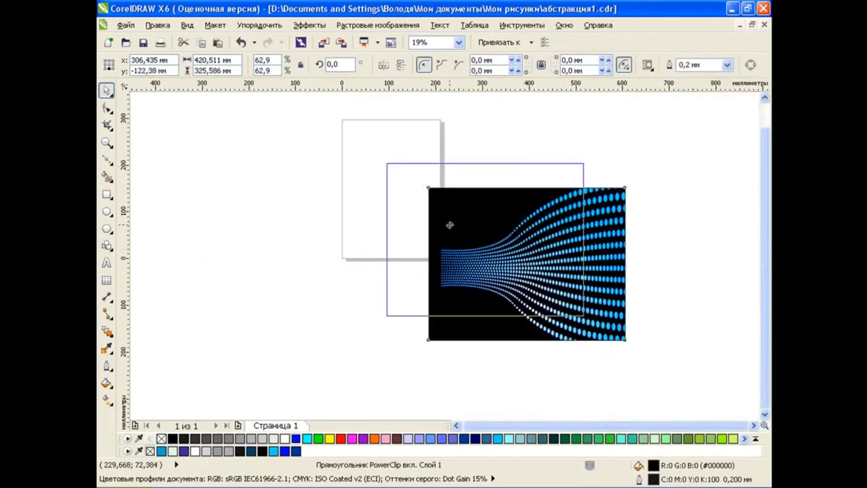
pyautogui.scroll(2, 449, 223)
pyautogui.scroll(2, 453, 231)
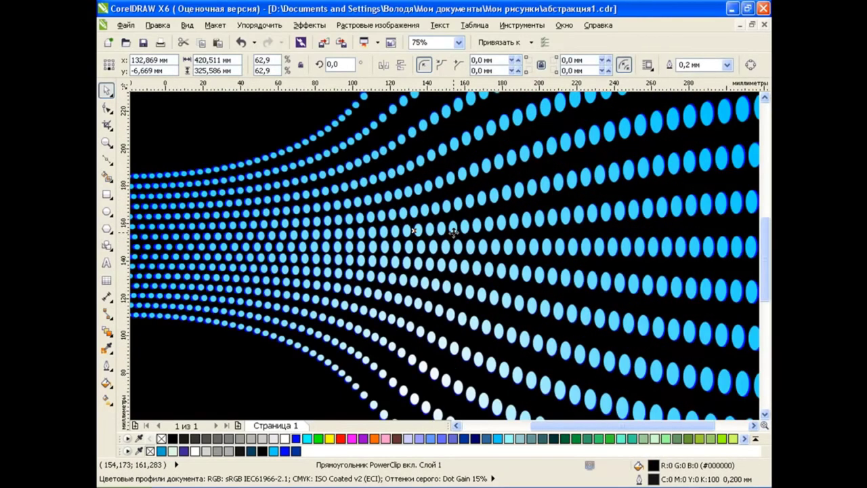
pyautogui.scroll(2, 453, 231)
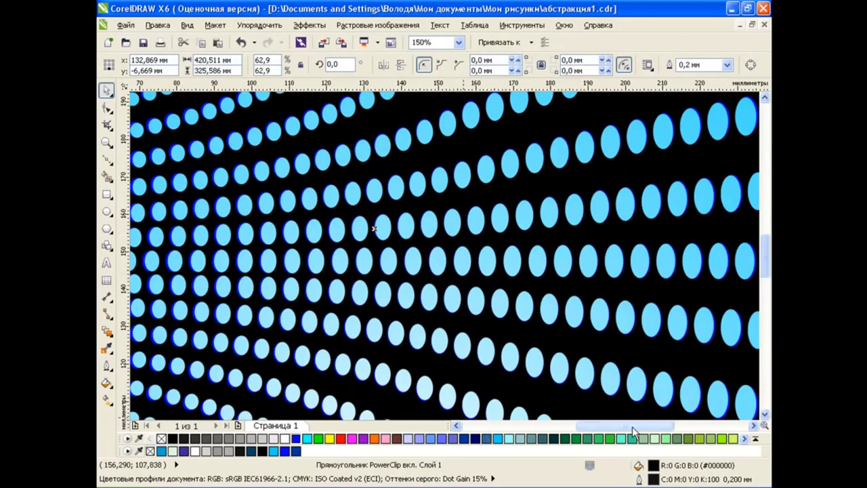
pyautogui.moveTo(630, 427); pyautogui.dragTo(634, 427)
pyautogui.scroll(-4, 685, 219)
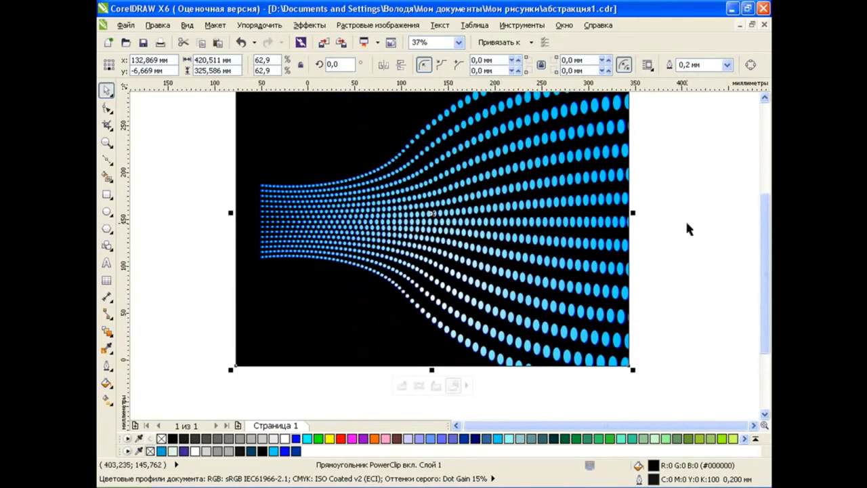
pyautogui.scroll(1, 758, 250)
# - Drag the PowerClip rectangle's corner outward to about 853 × 661 mm
pyautogui.click(712, 254)
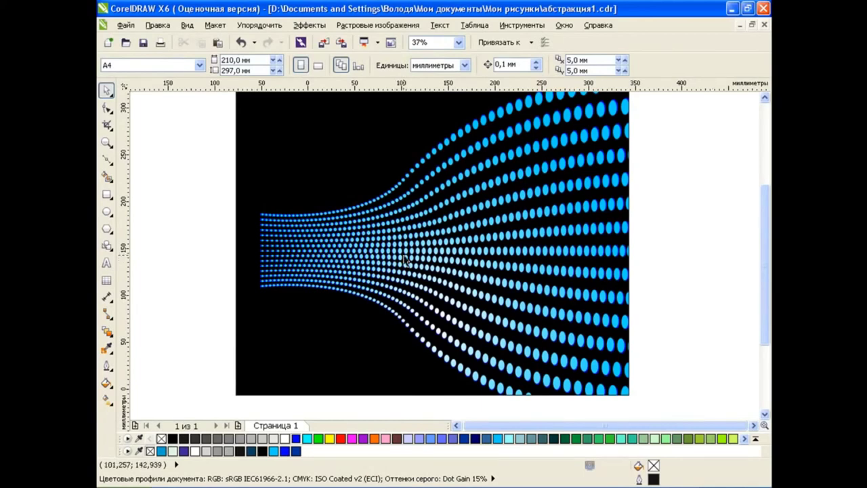
pyautogui.click(575, 260)
pyautogui.hotkey('shift', 'F2')
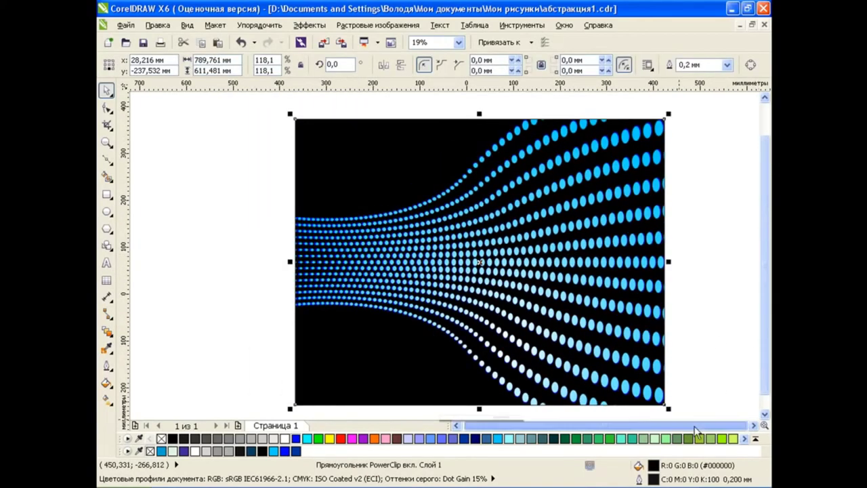
pyautogui.moveTo(696, 432)
pyautogui.mouseDown()
pyautogui.moveTo(644, 372)
pyautogui.moveTo(759, 344)
pyautogui.mouseUp()
pyautogui.click(457, 426)
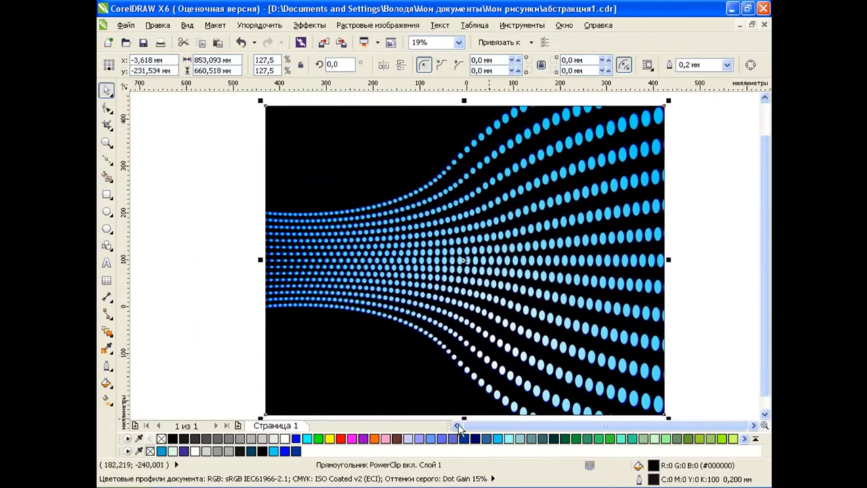
pyautogui.click(706, 212)
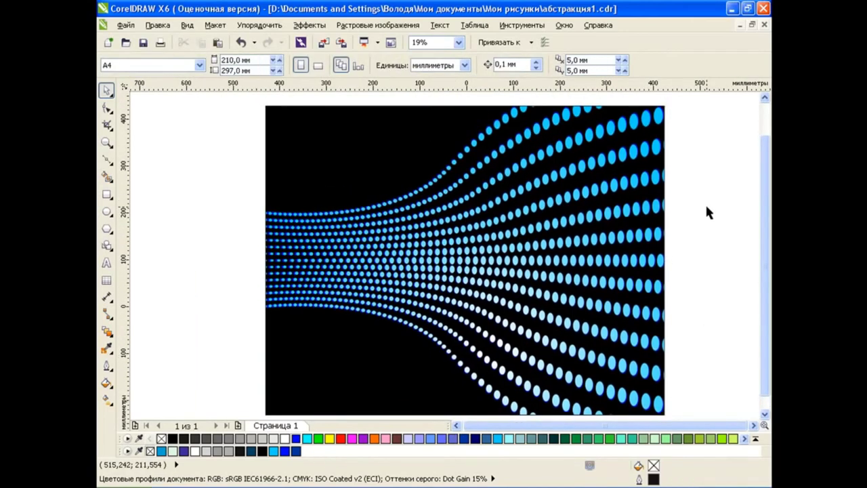